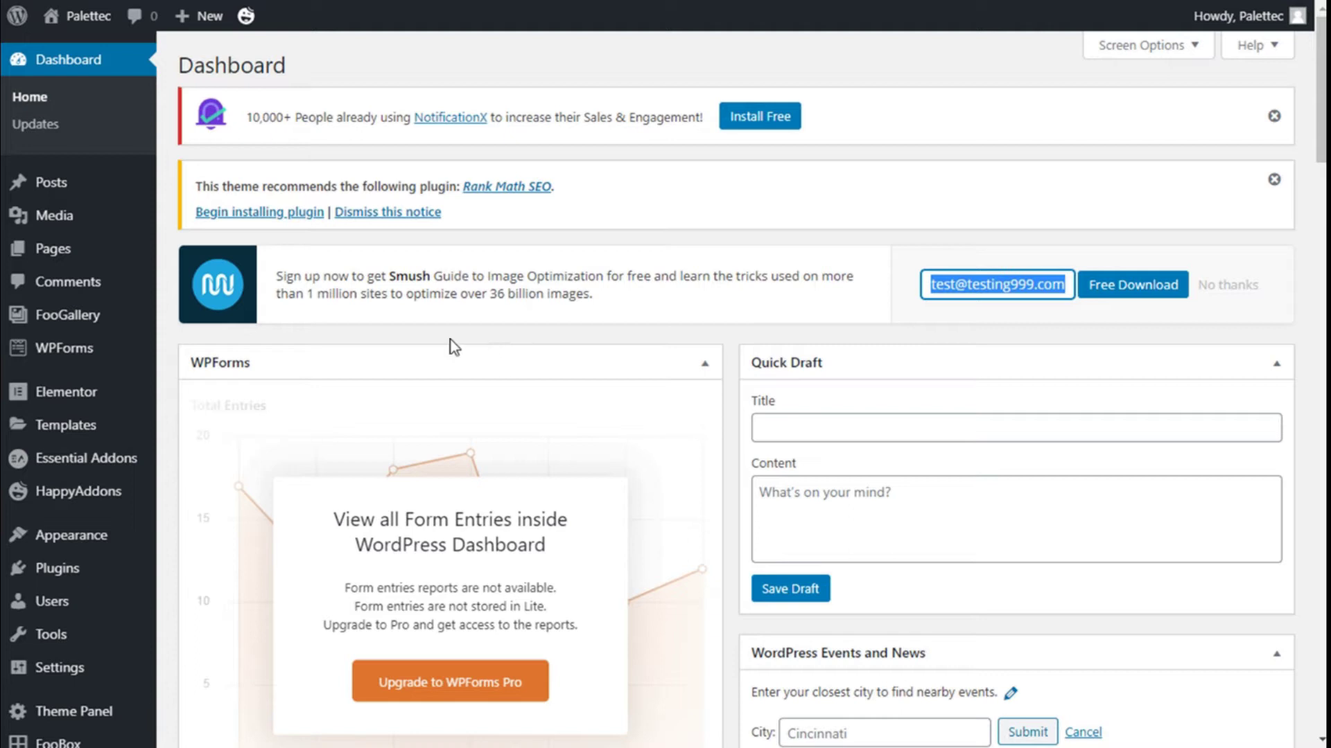
# Search the plugin directory for "premium elementor", then install and activate Premium Addons for Elementor.
pyautogui.scroll(-3, 89, 342)
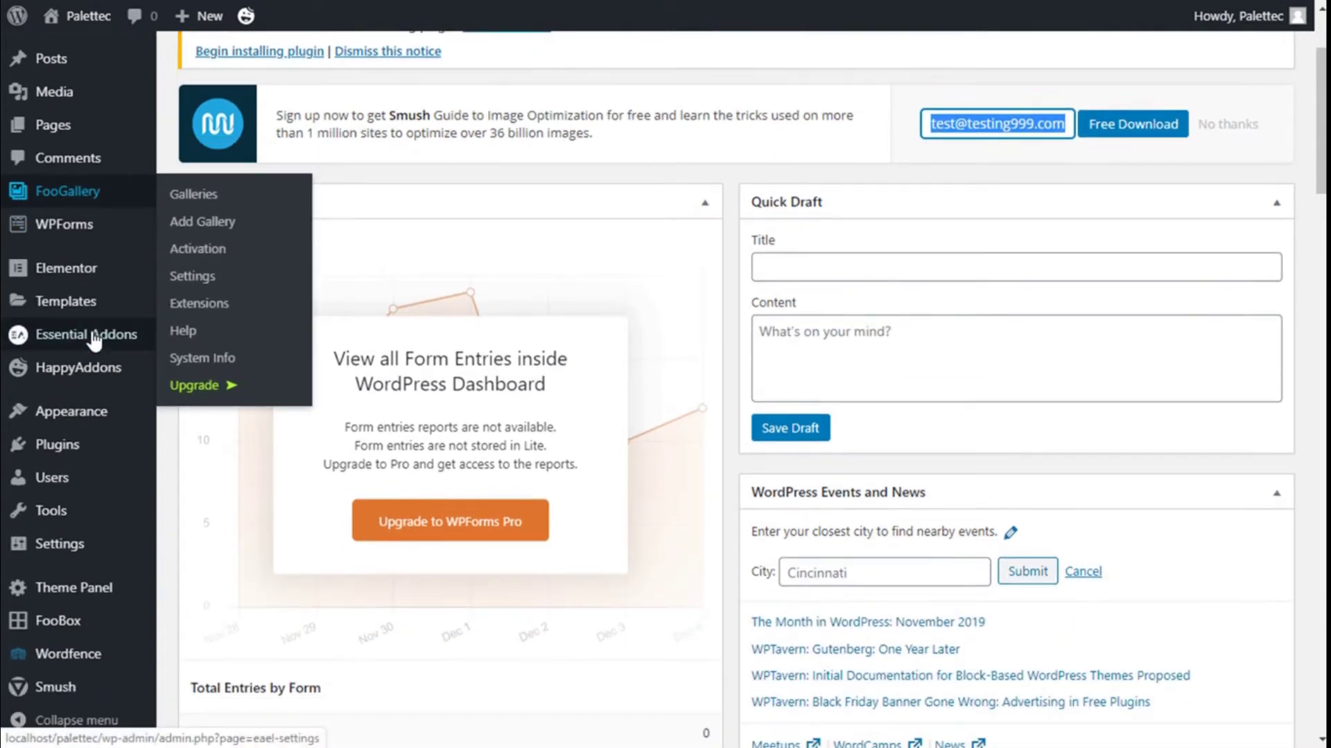
pyautogui.moveTo(81, 443)
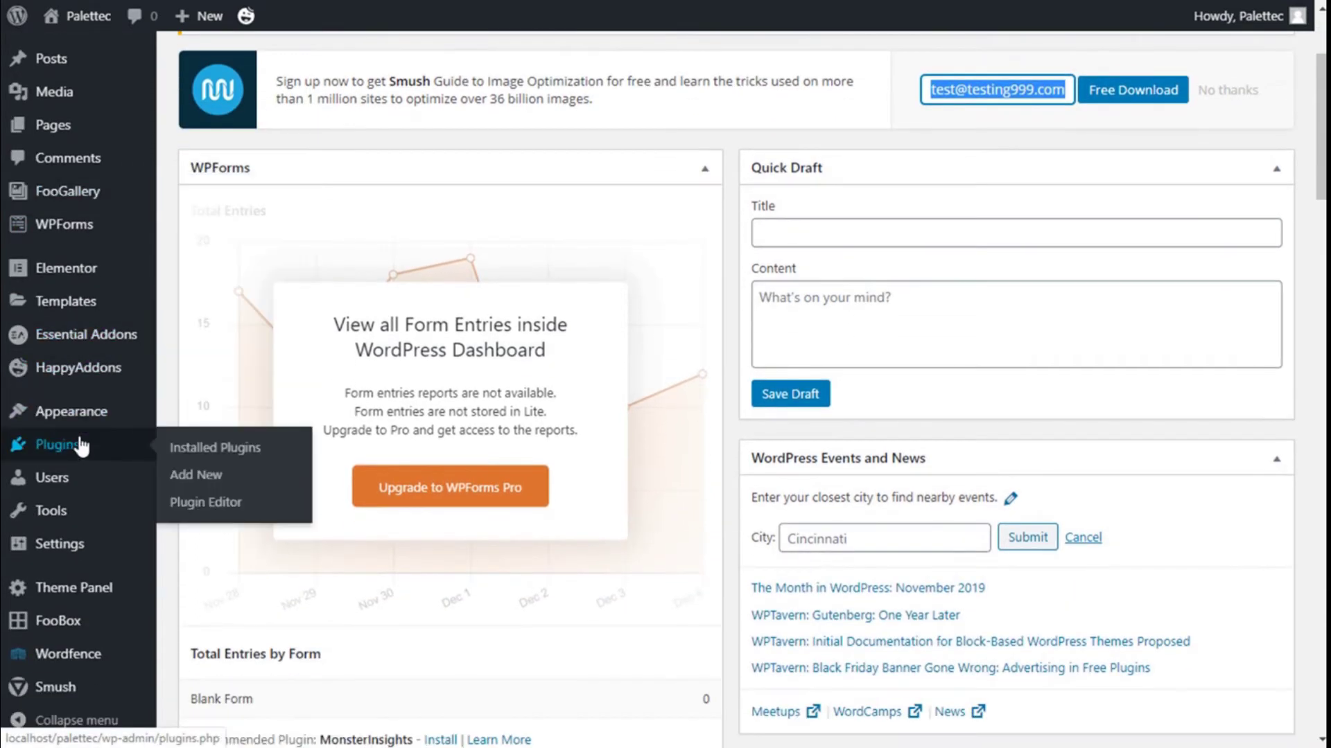
pyautogui.click(217, 478)
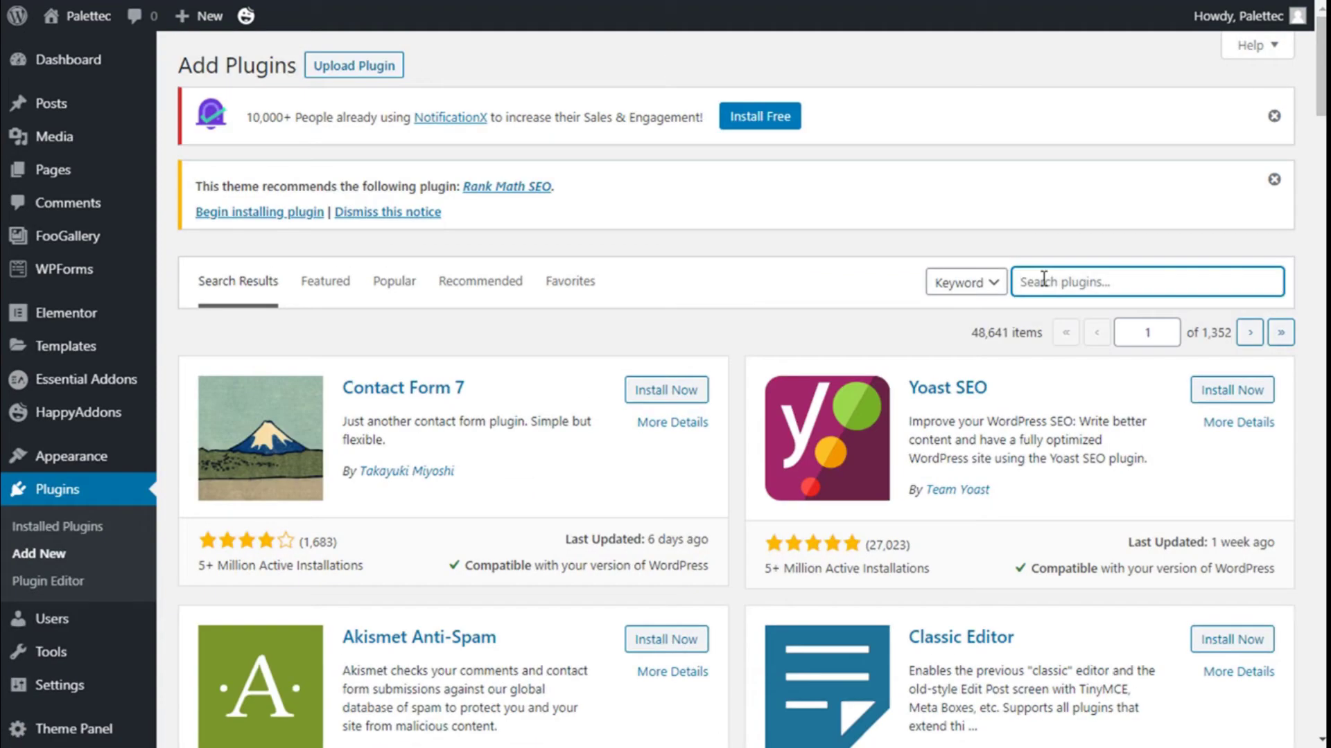
pyautogui.write('premium elementor')
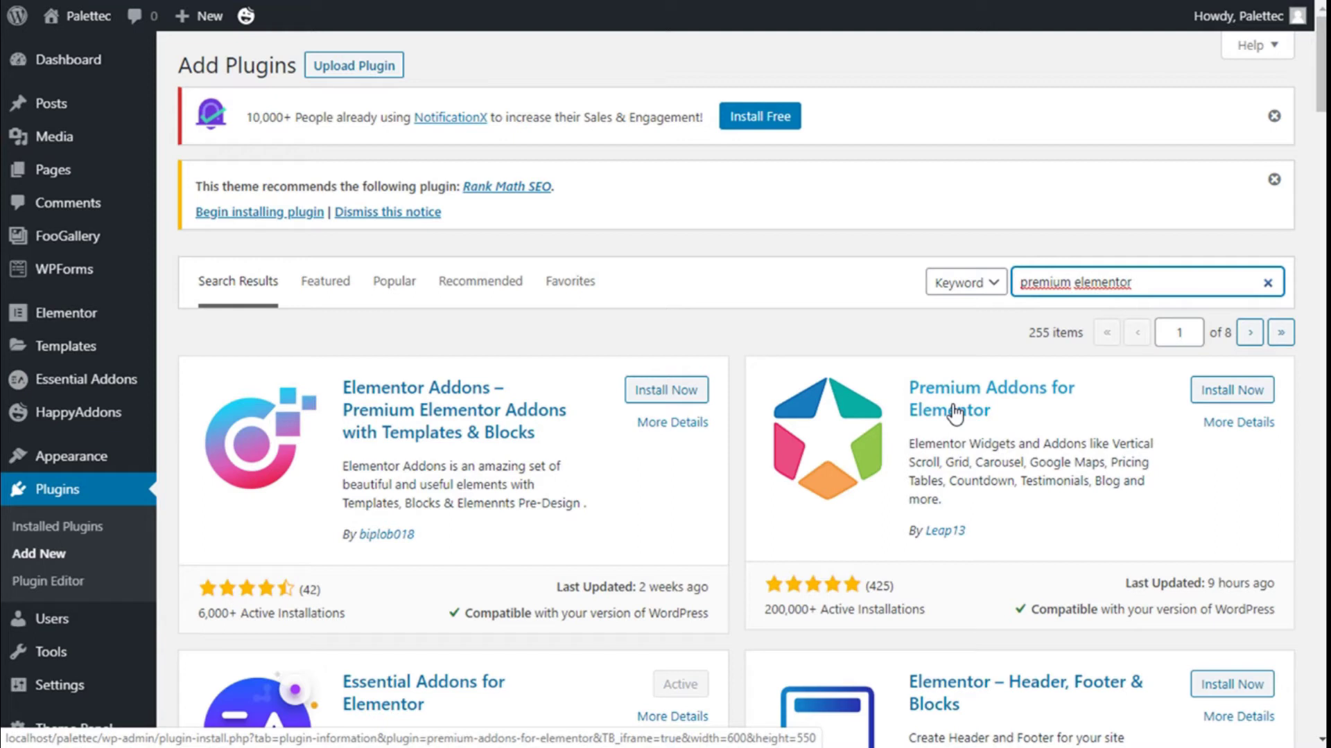
pyautogui.click(1214, 397)
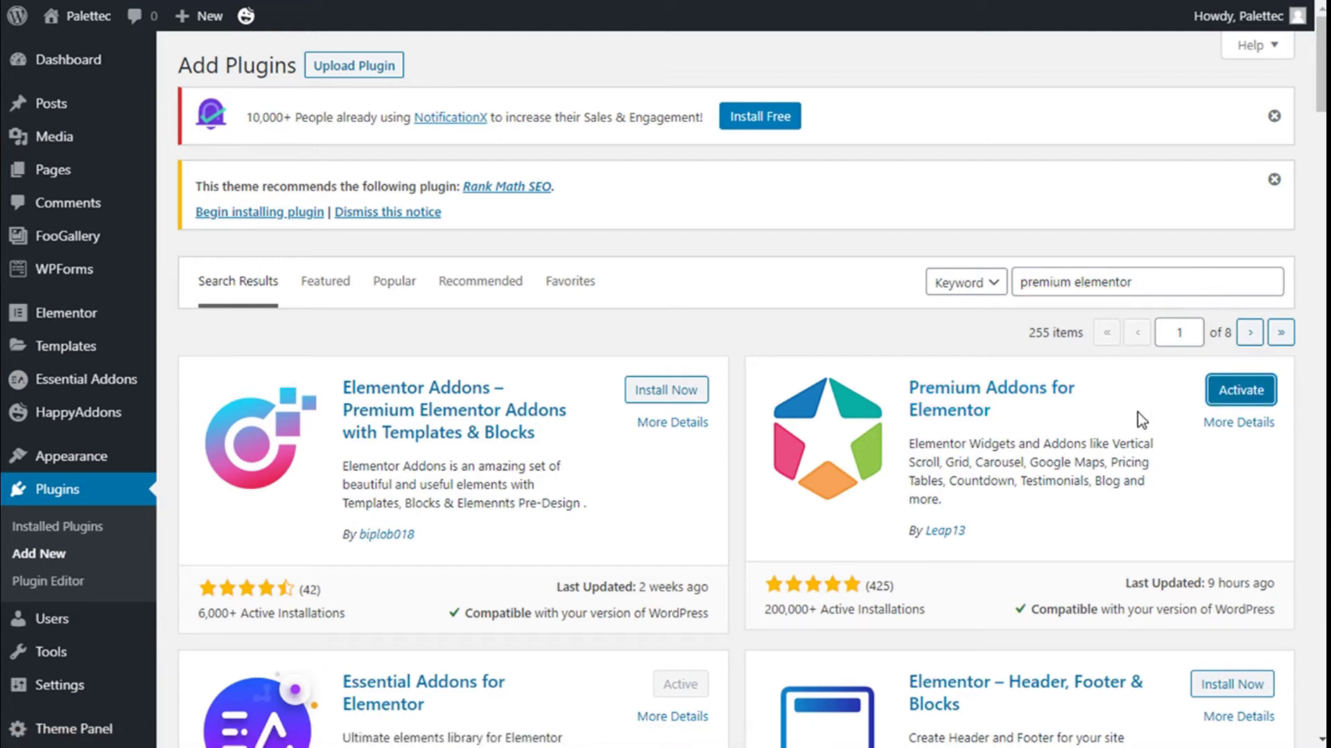
pyautogui.click(1239, 395)
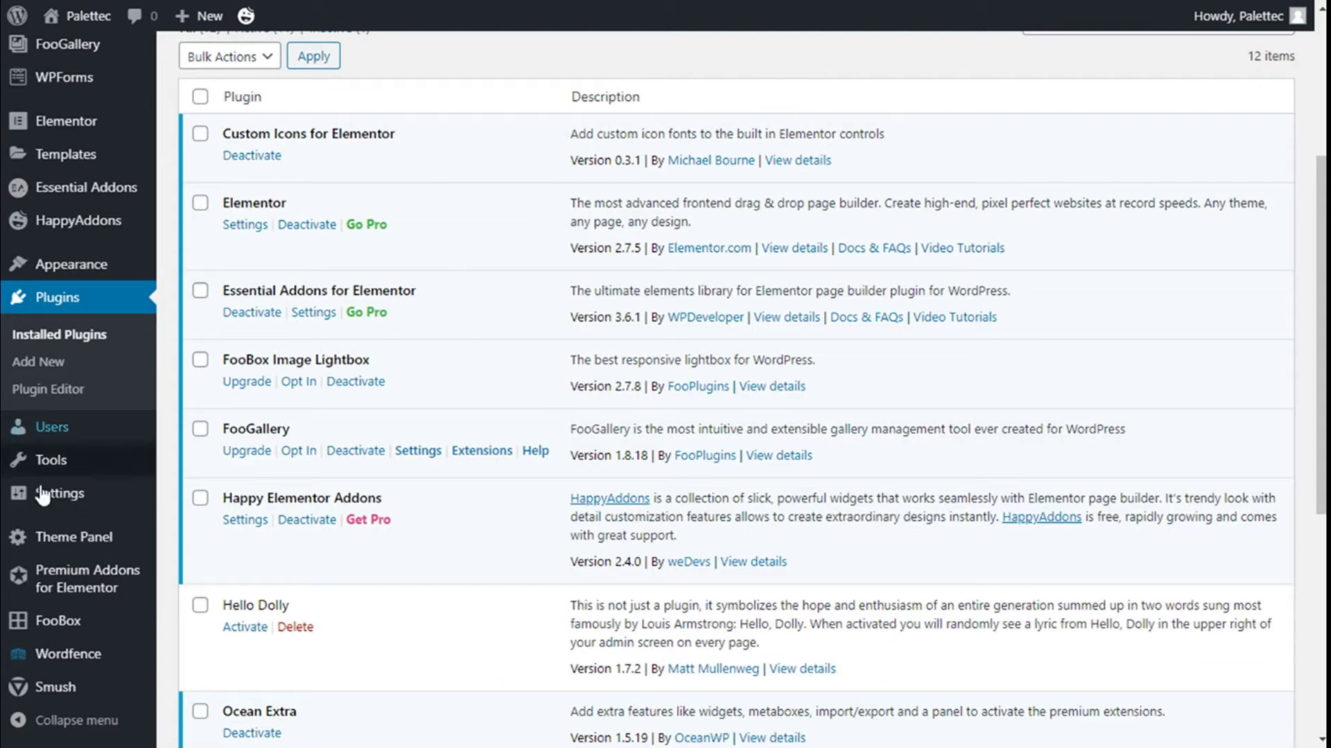
# Create a new template in the theme's My Library and title it "Section 1".
pyautogui.moveTo(33, 542)
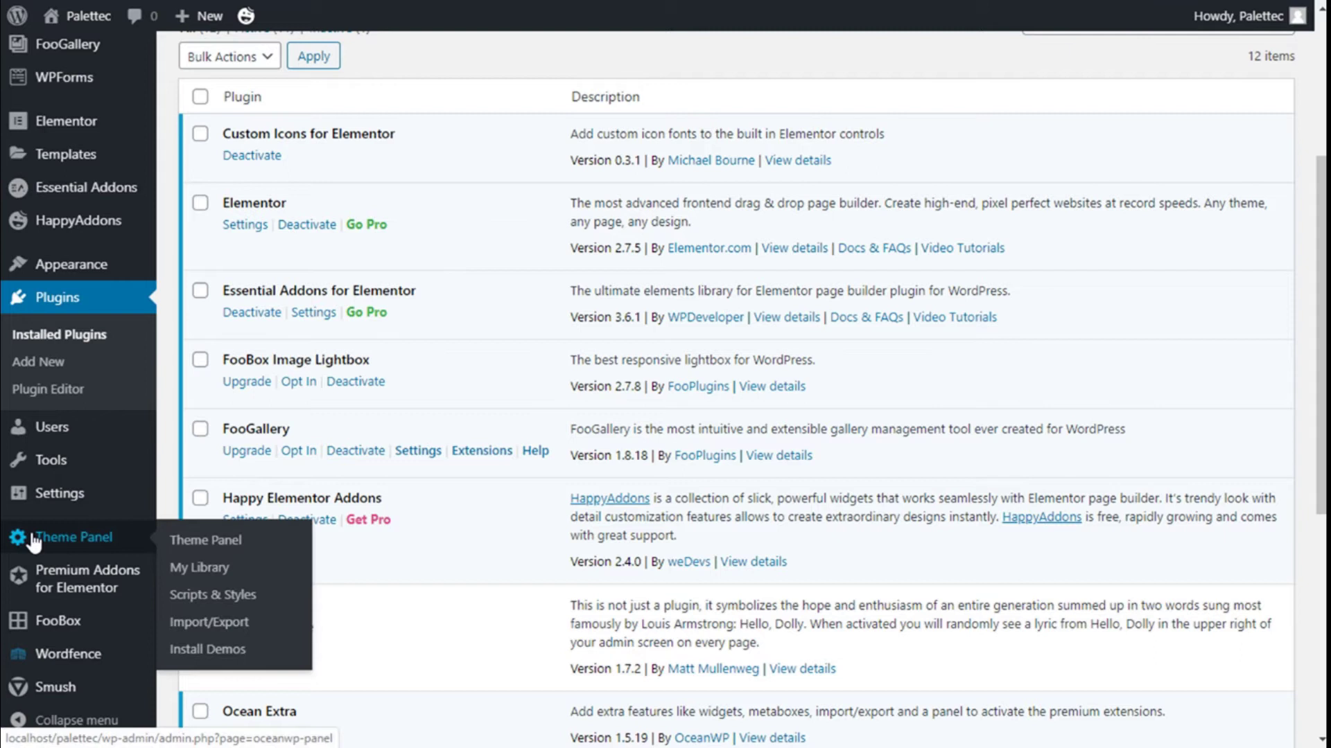
pyautogui.click(181, 572)
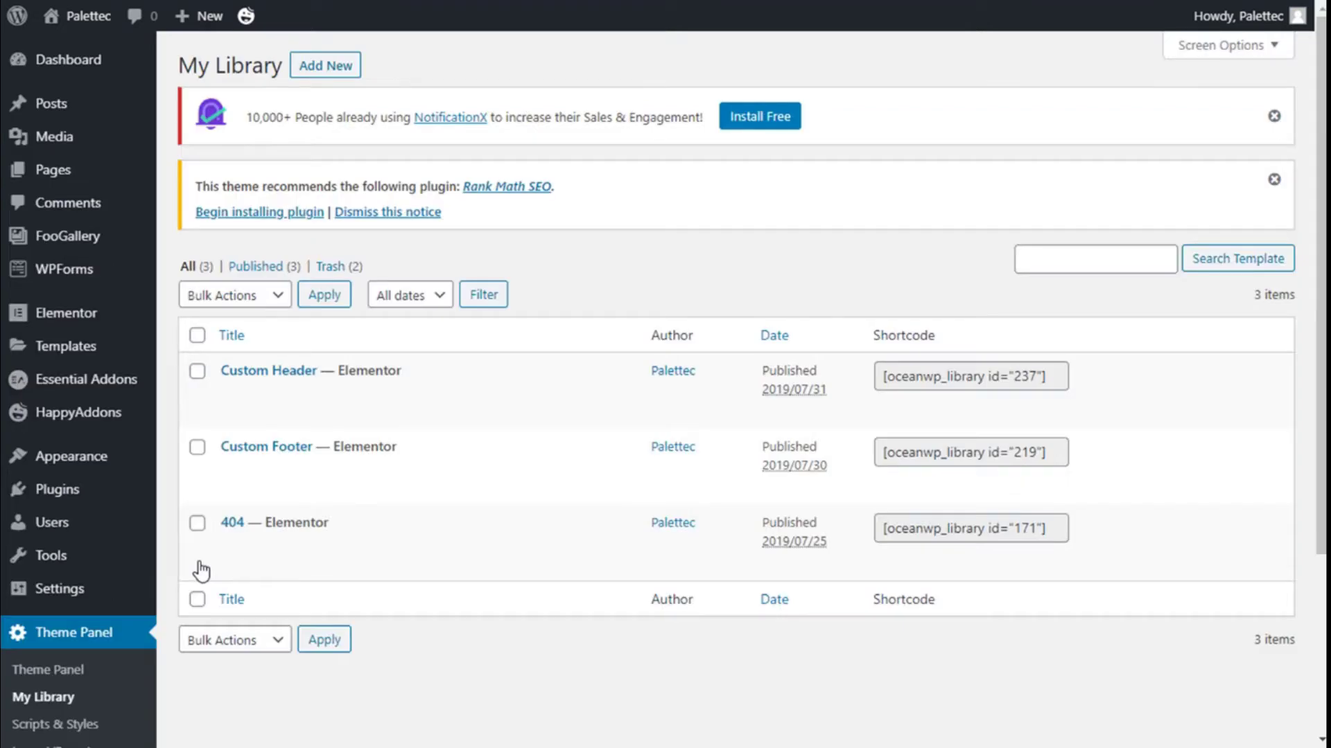
pyautogui.click(308, 70)
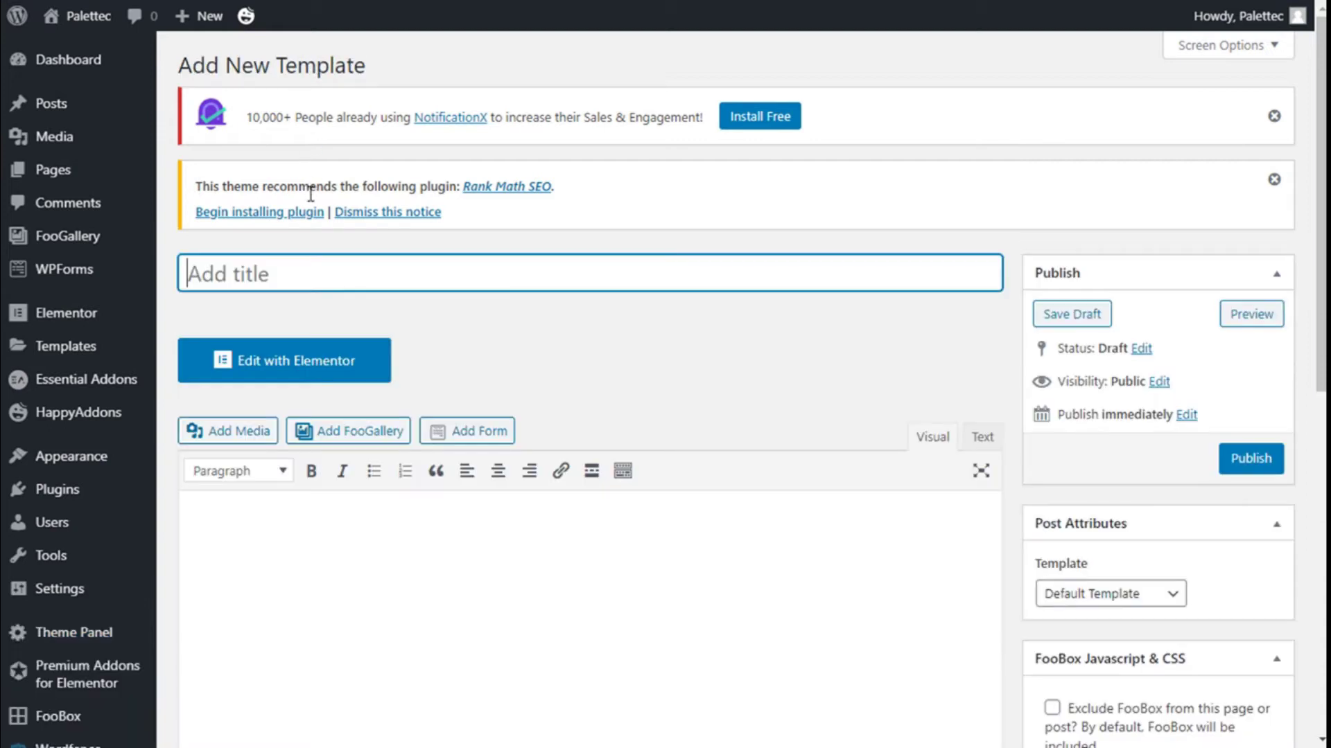
pyautogui.scroll(-3, 409, 294)
pyautogui.scroll(-3, 835, 493)
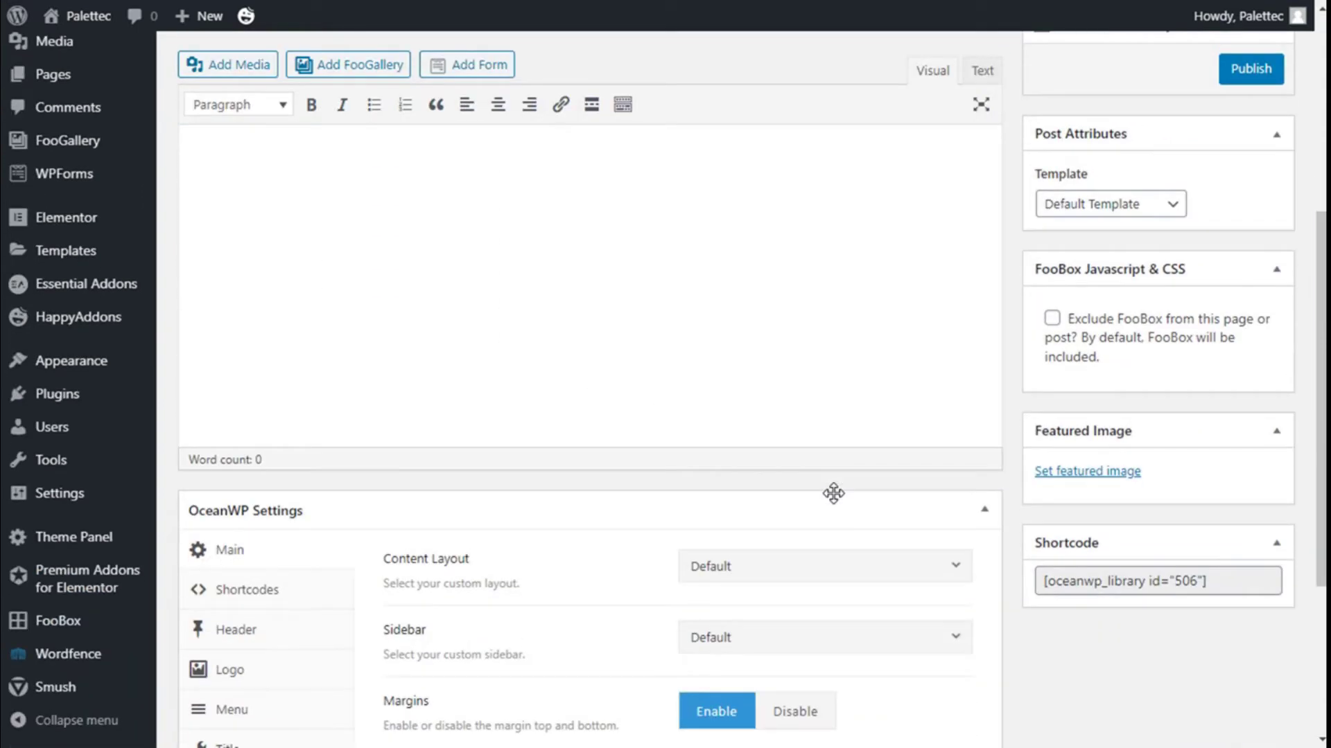
pyautogui.scroll(4, 834, 493)
pyautogui.scroll(2, 703, 466)
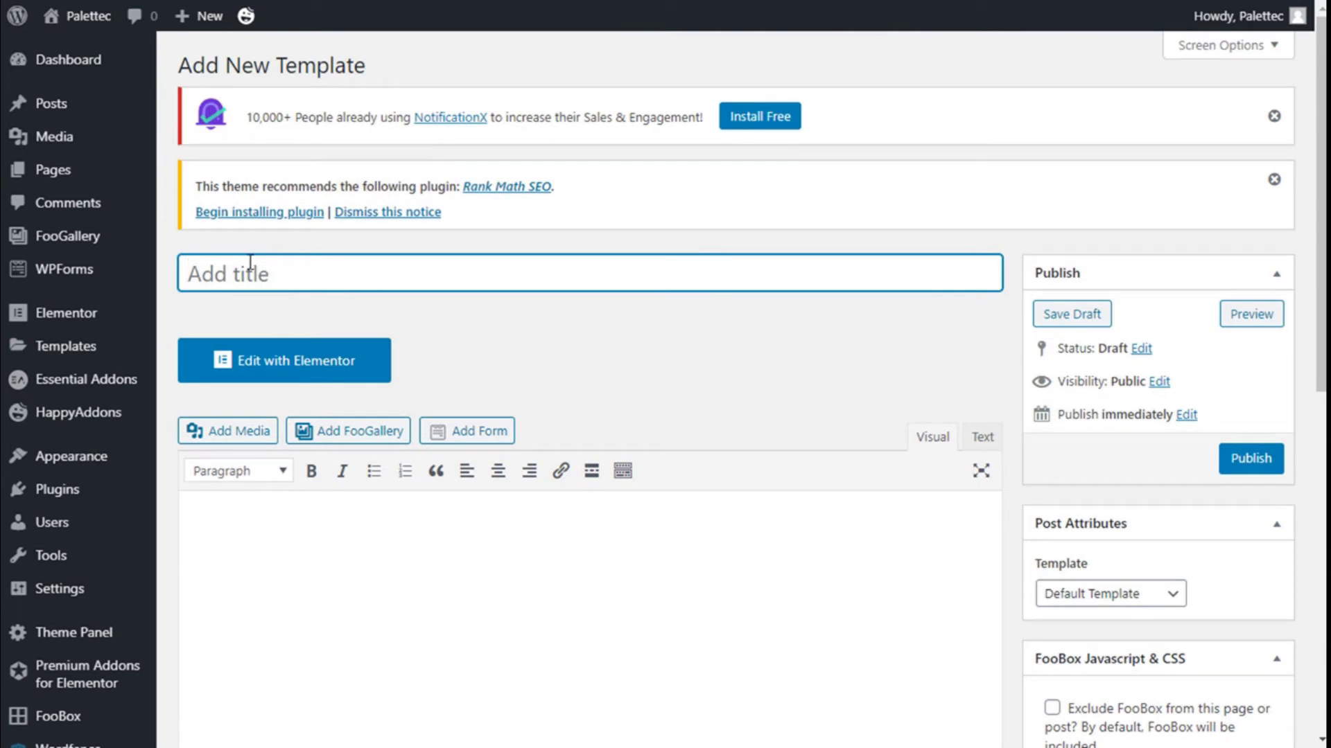
pyautogui.write('Sec')
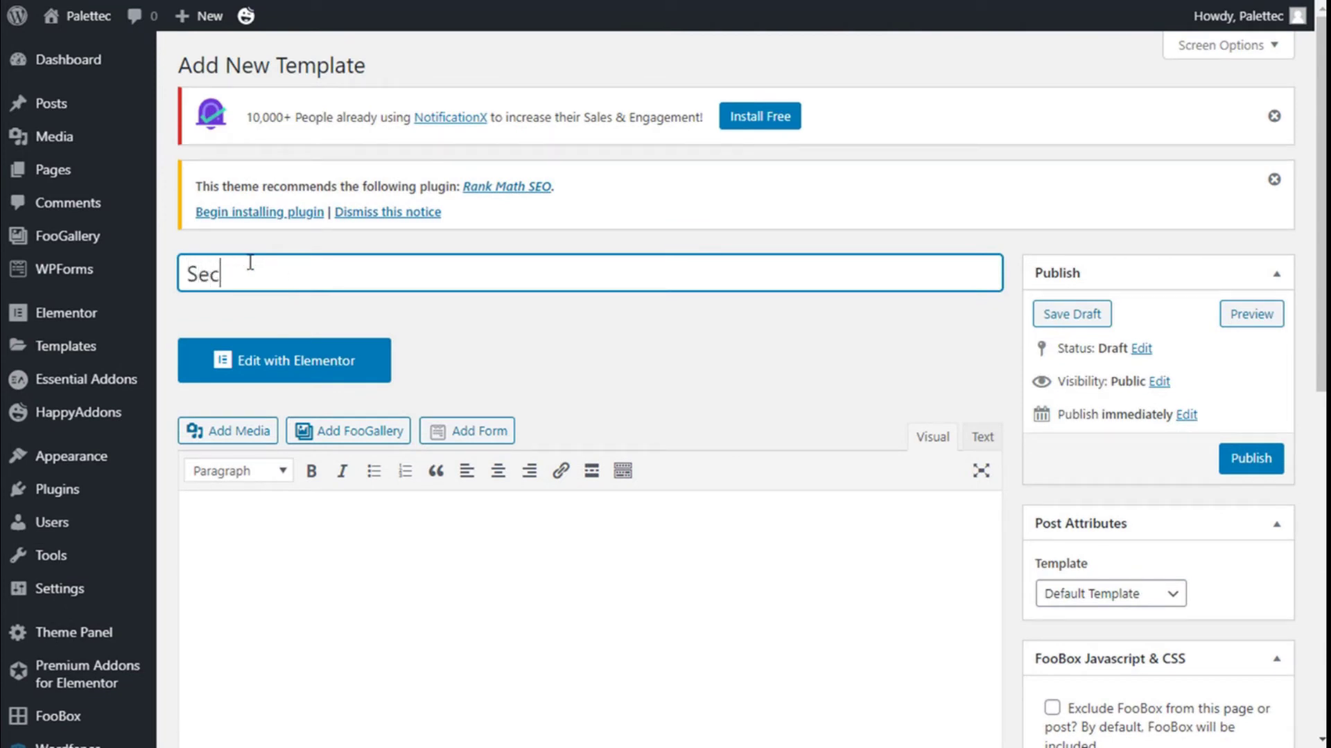
pyautogui.write('tion 1')
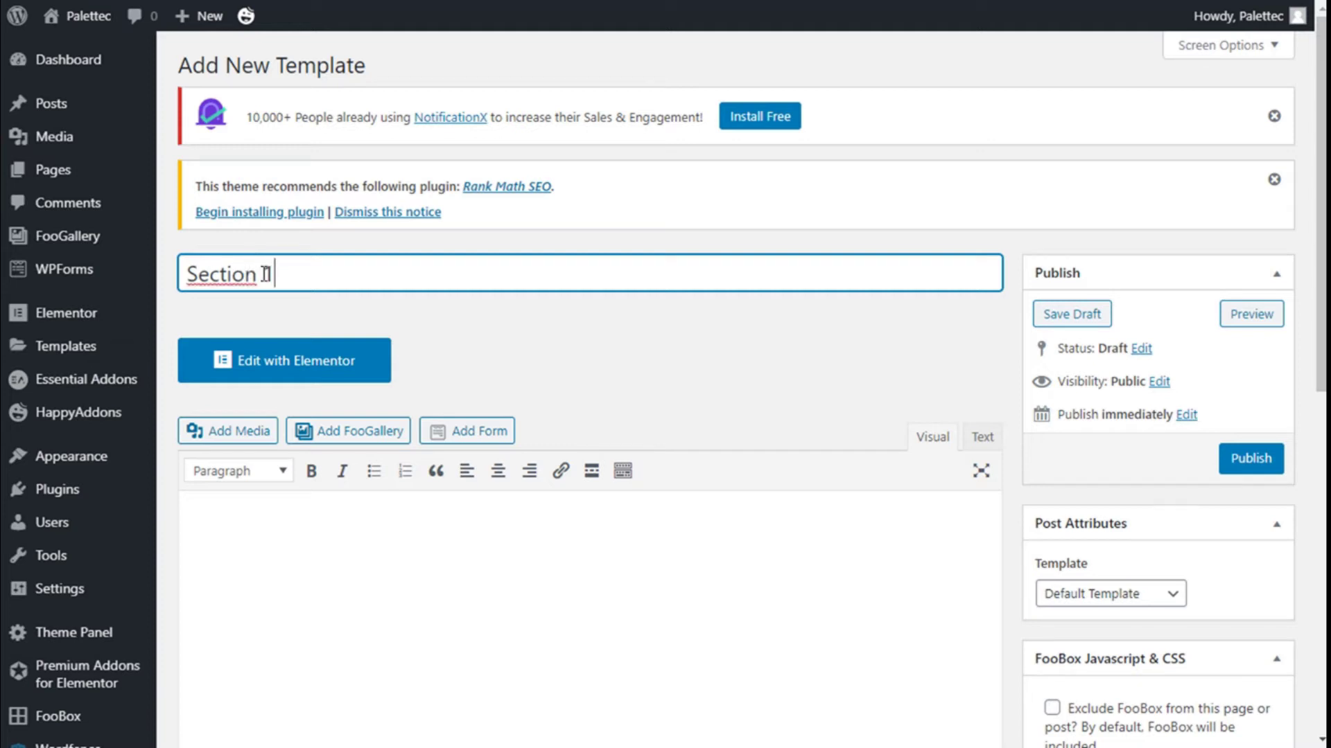
# Assign the Elementor Full Width page template to Section 1 and publish it.
pyautogui.scroll(-4, 588, 250)
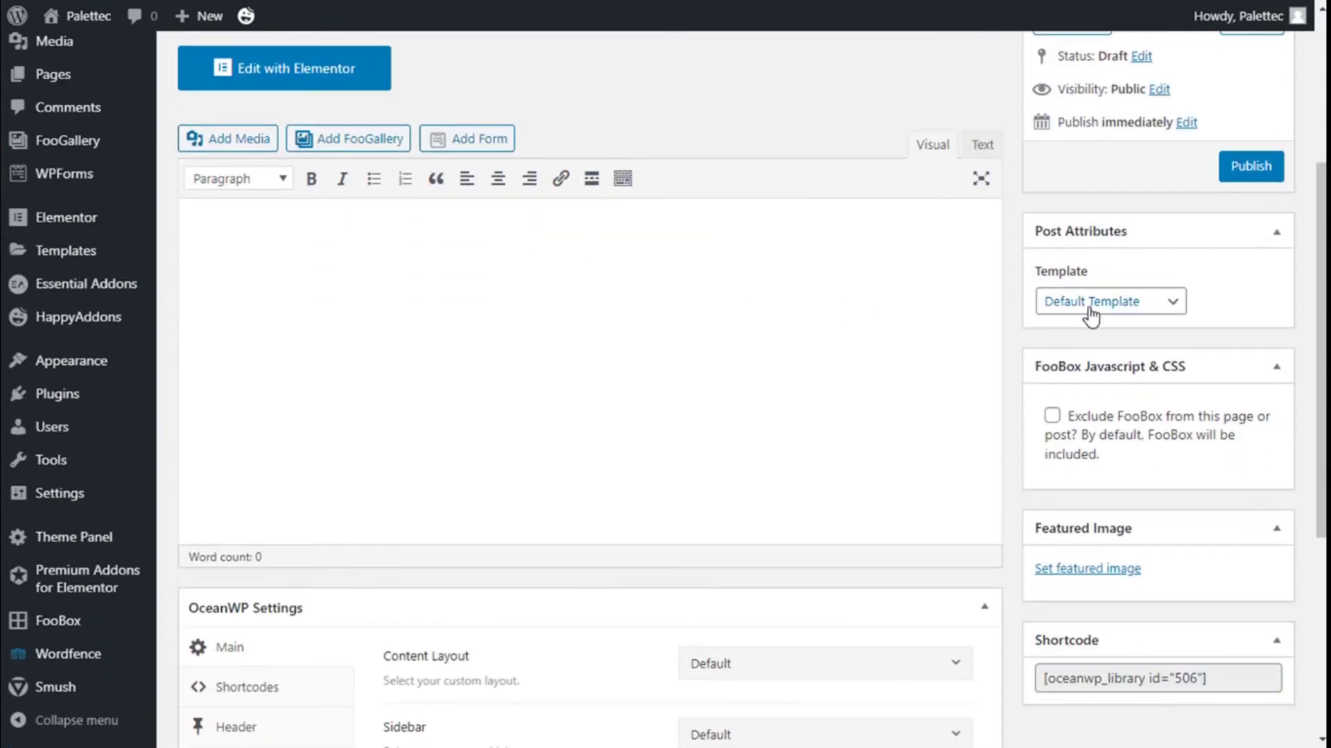
pyautogui.click(1113, 301)
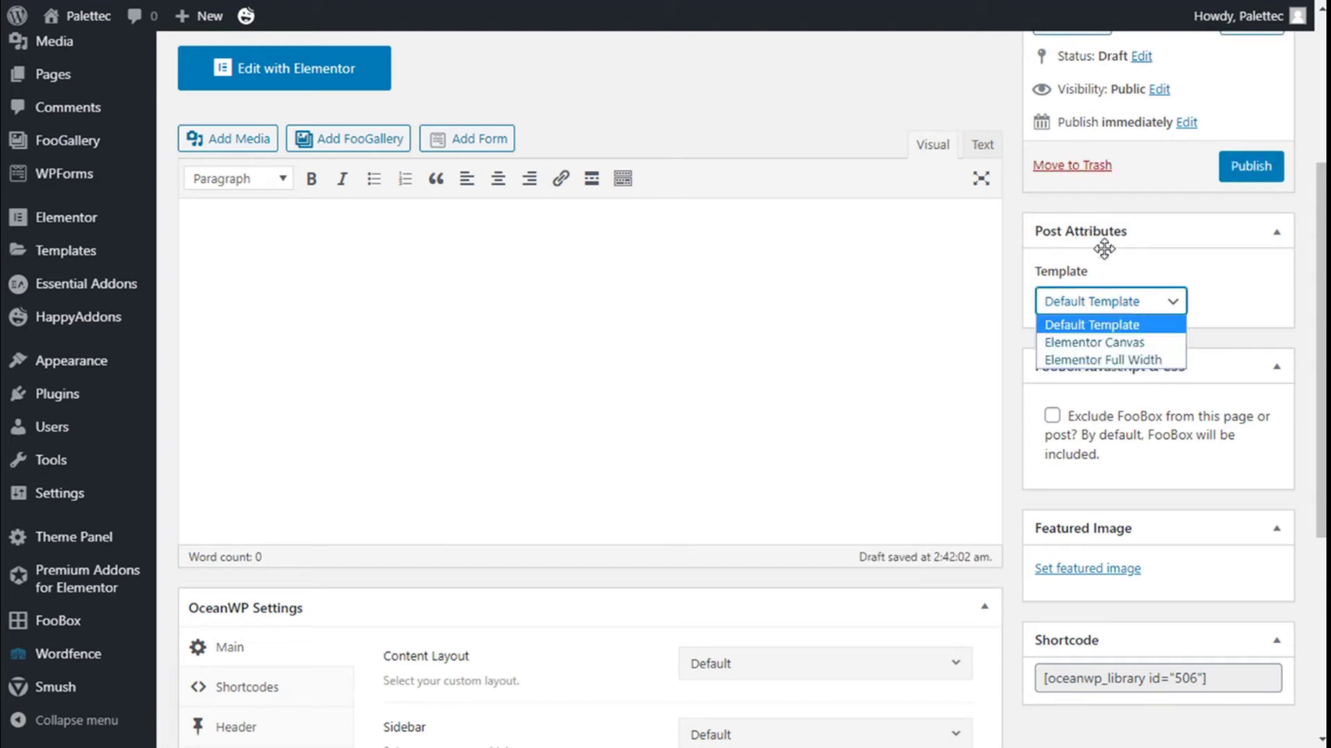
pyautogui.click(1121, 361)
pyautogui.scroll(5, 847, 274)
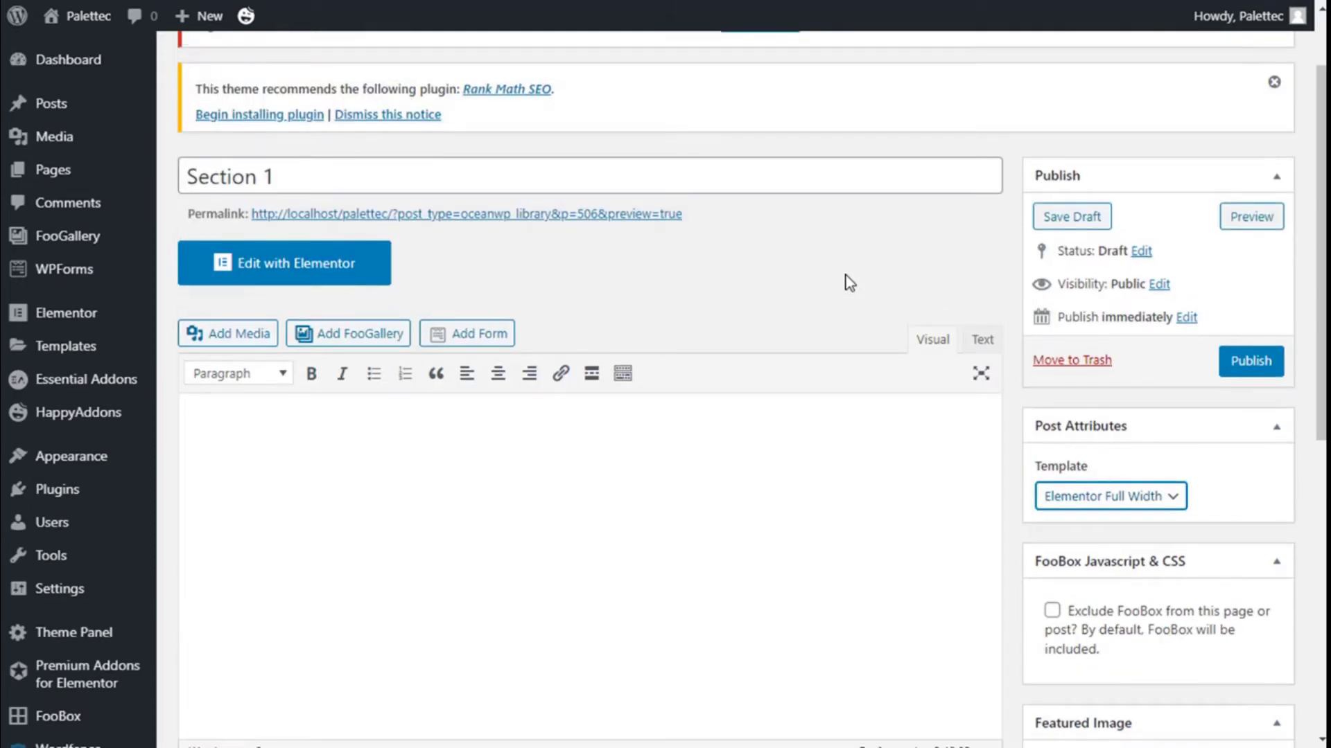
pyautogui.click(1240, 460)
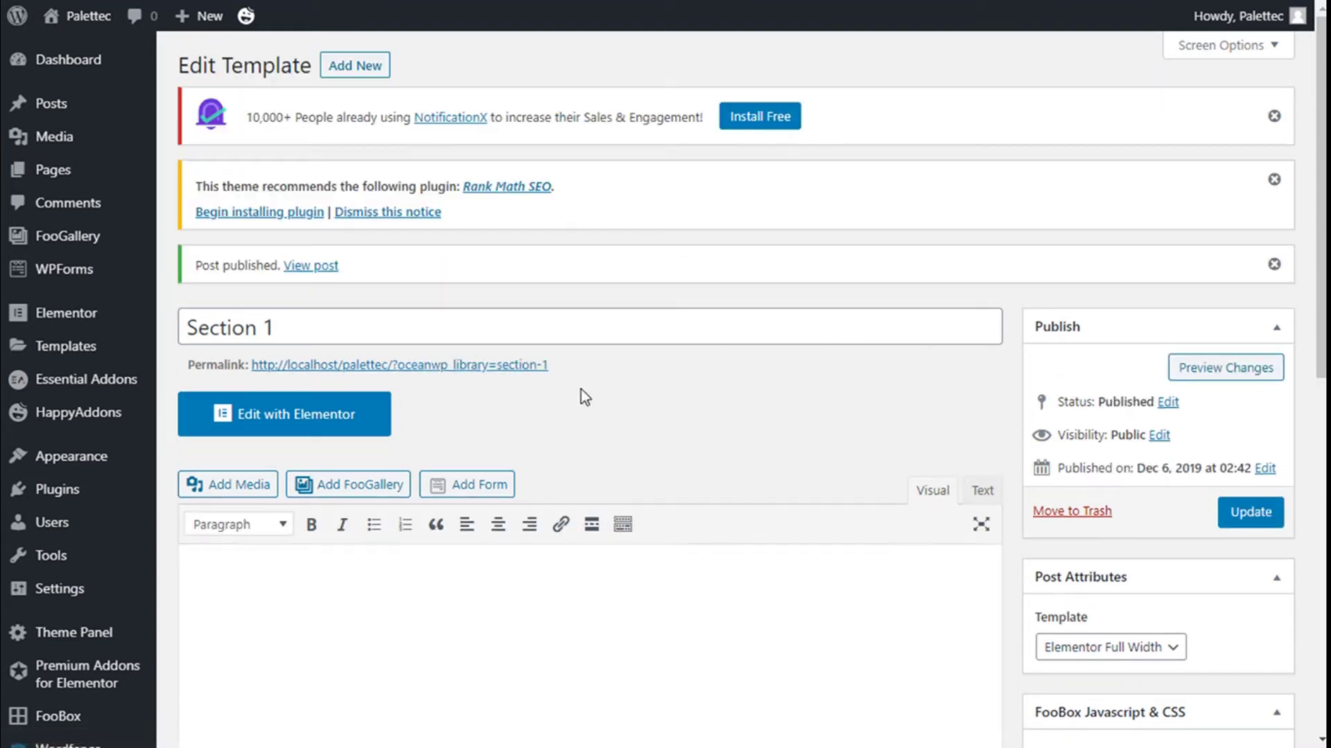
# Open Section 1 for editing with Elementor and add a new section with a single-column structure.
pyautogui.click(356, 419)
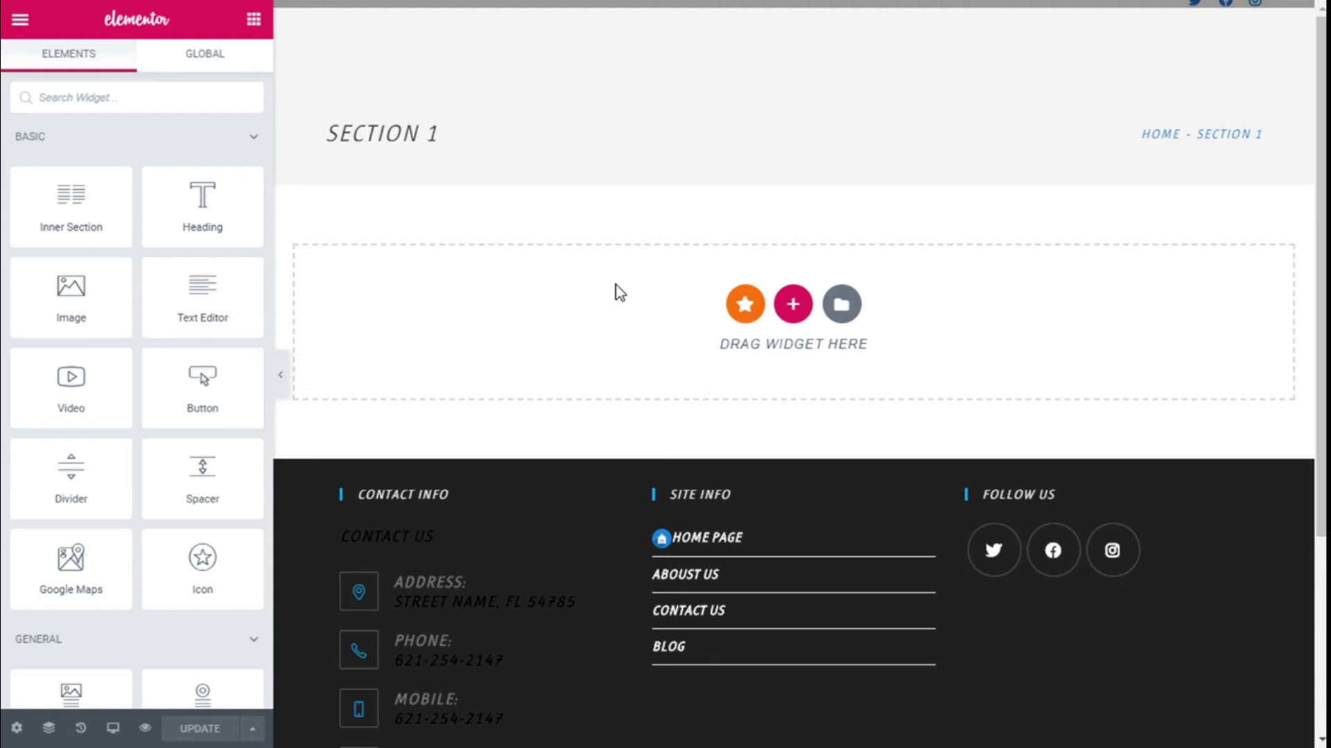
pyautogui.click(793, 305)
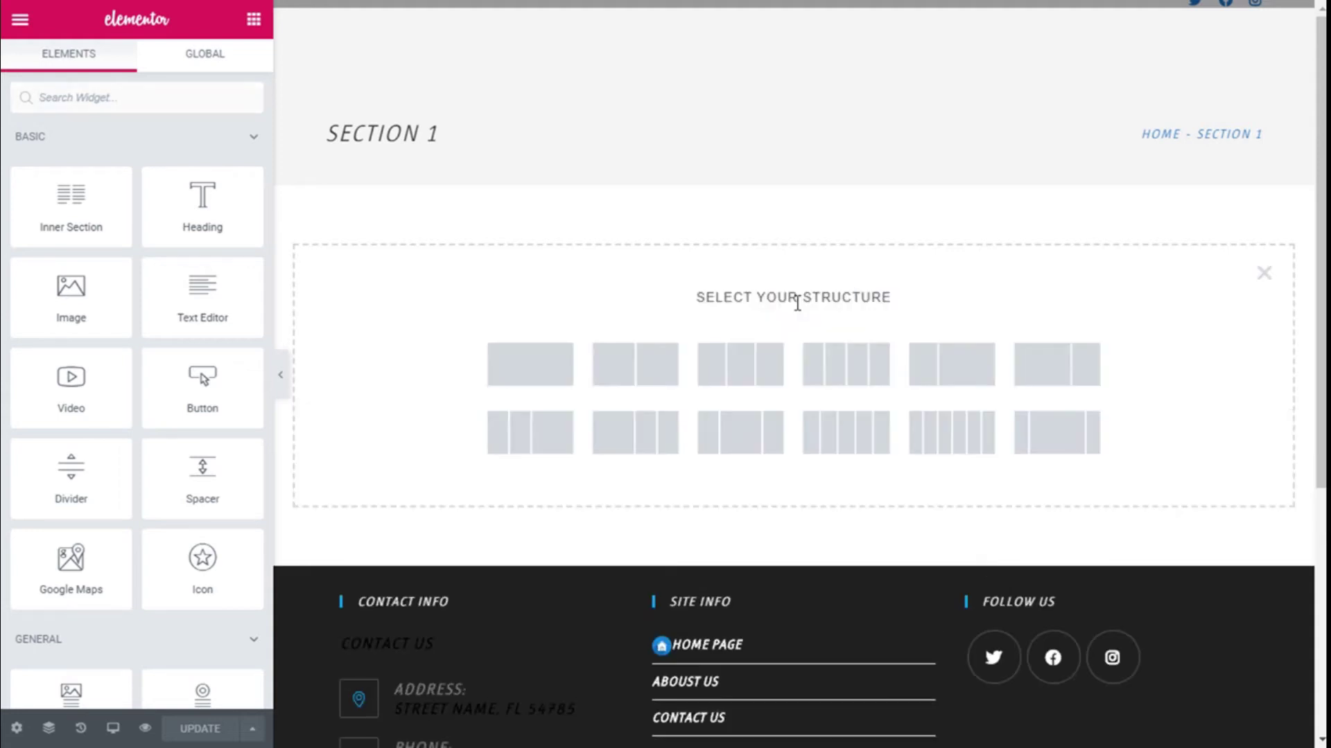
pyautogui.click(521, 368)
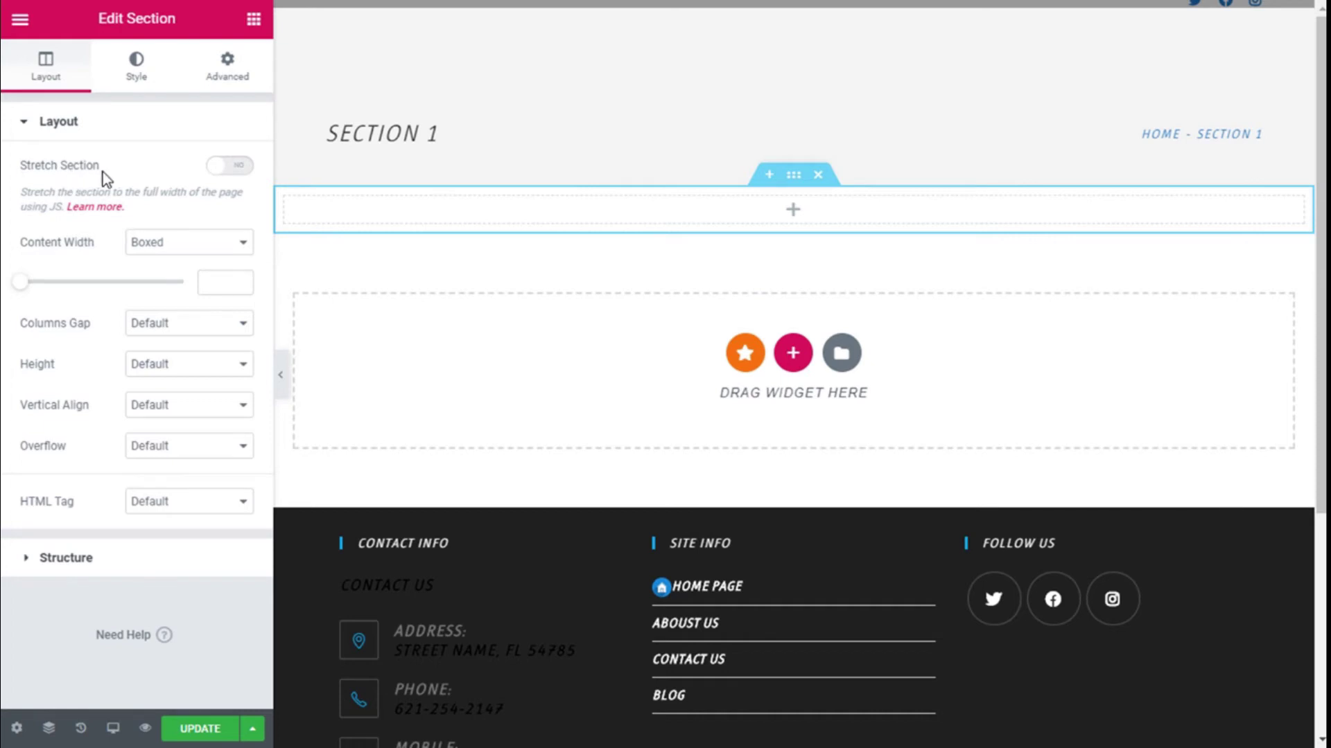
# Stretch the new section and set its content width to Full Width, columns gap to No Gap and height to Fit To Screen.
pyautogui.click(231, 172)
pyautogui.click(154, 244)
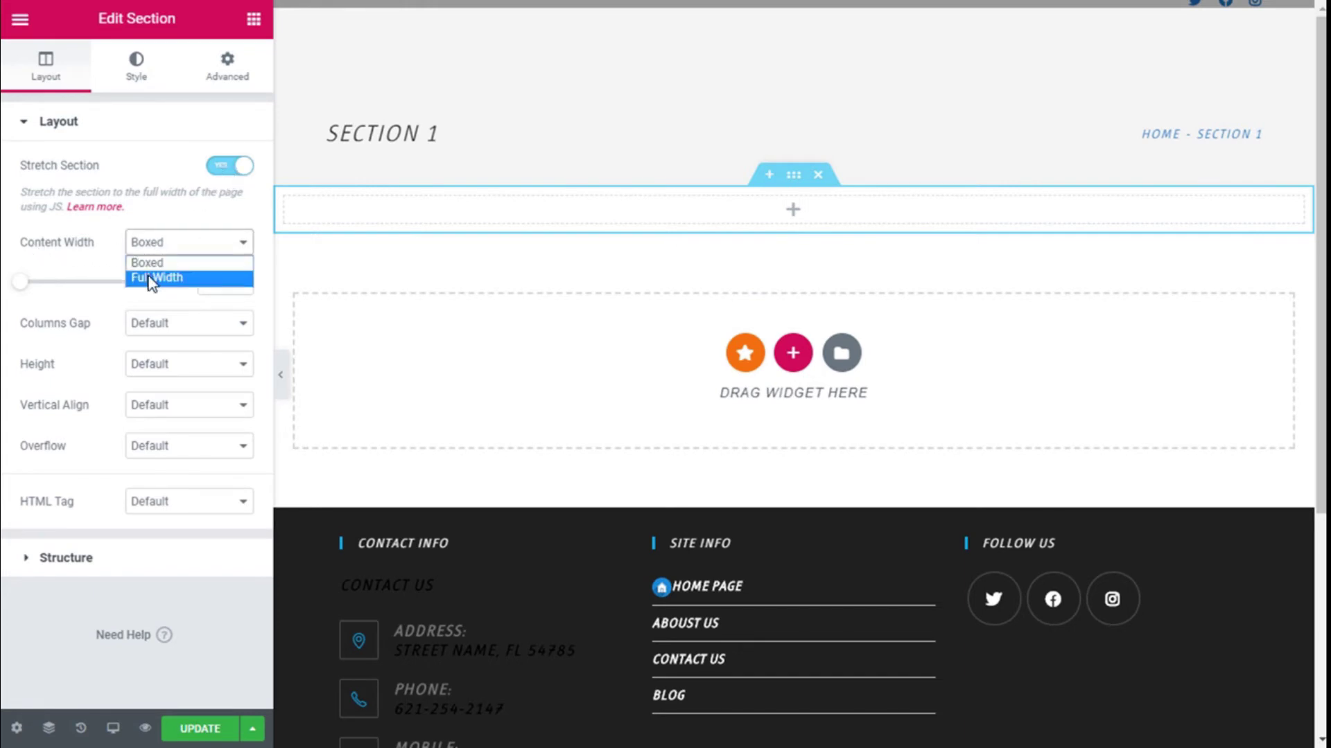
pyautogui.click(151, 279)
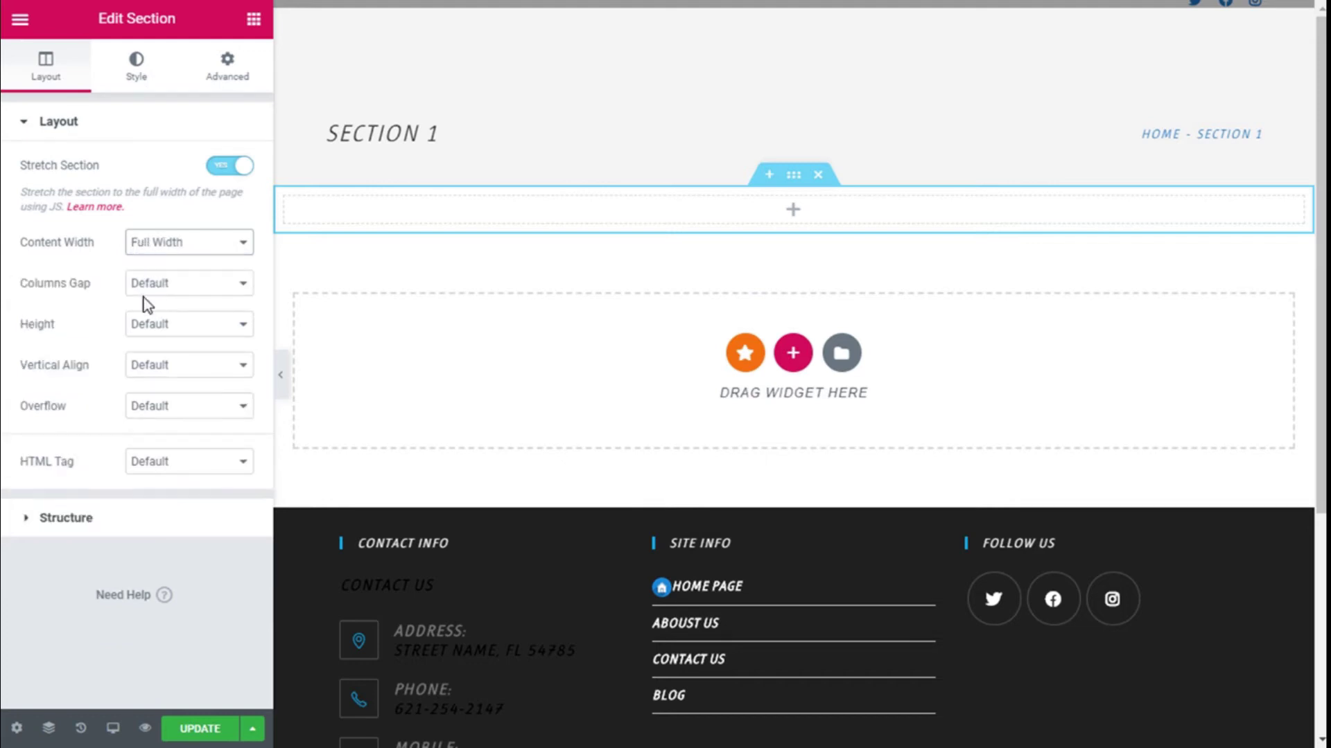
pyautogui.click(219, 287)
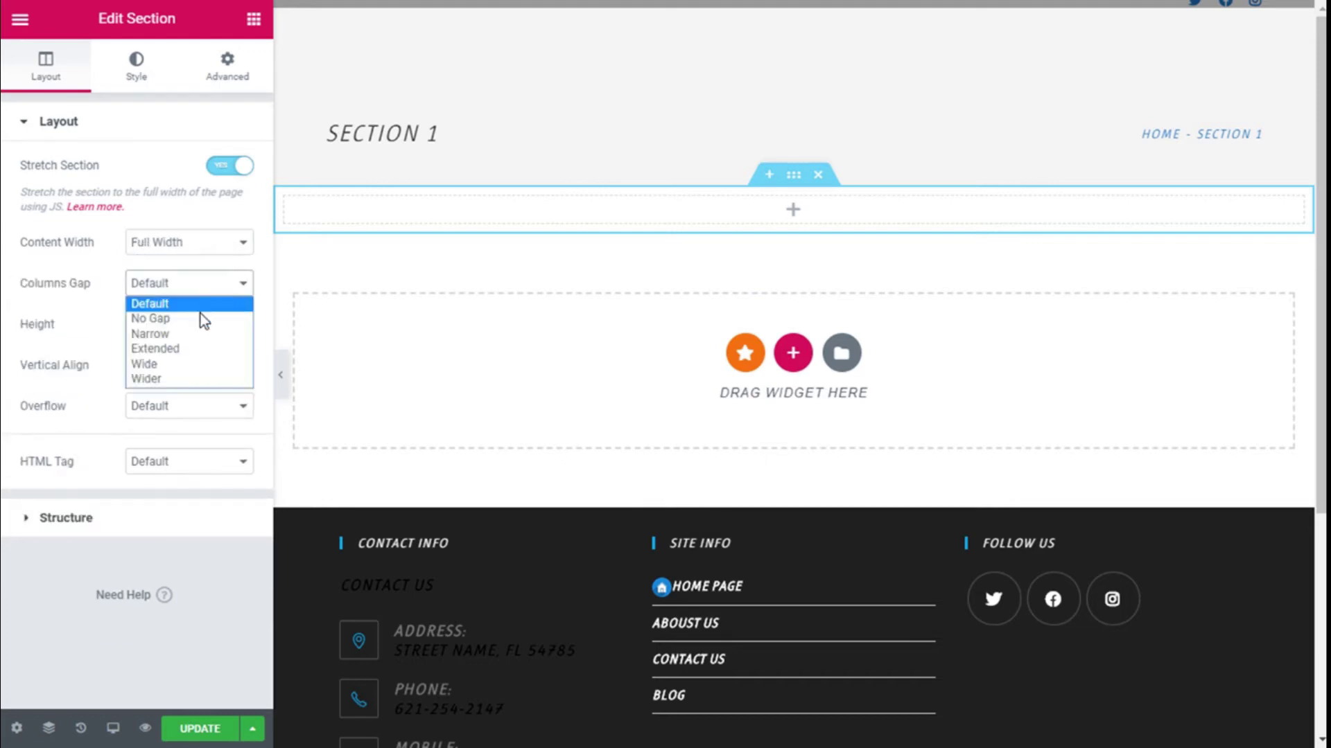
pyautogui.click(179, 320)
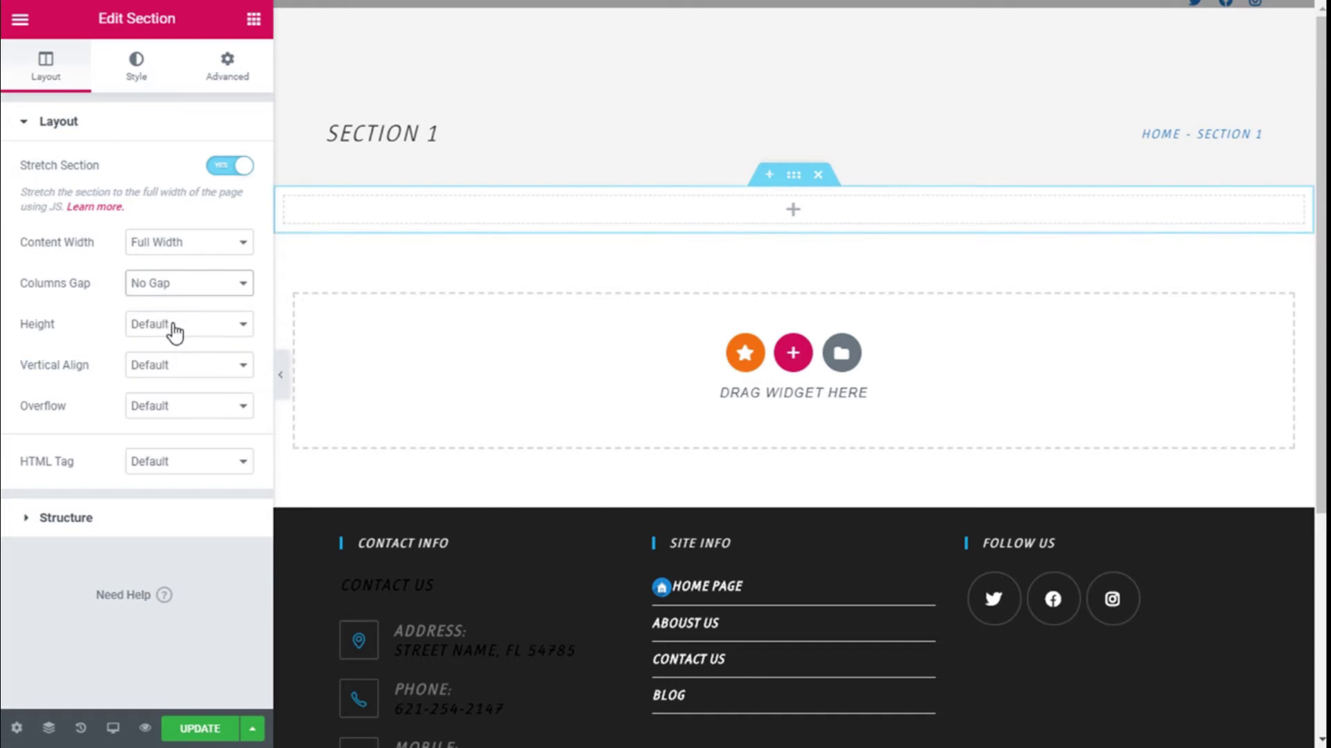
pyautogui.click(173, 326)
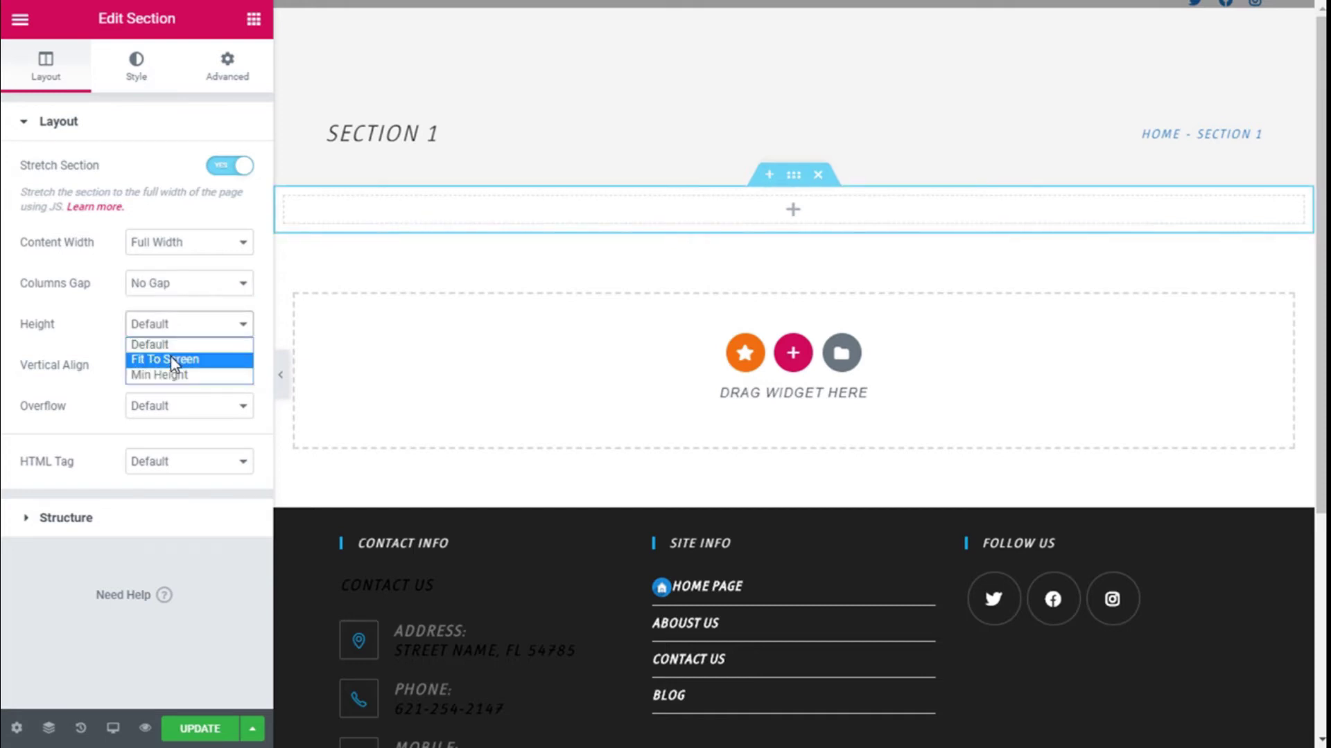
pyautogui.click(173, 360)
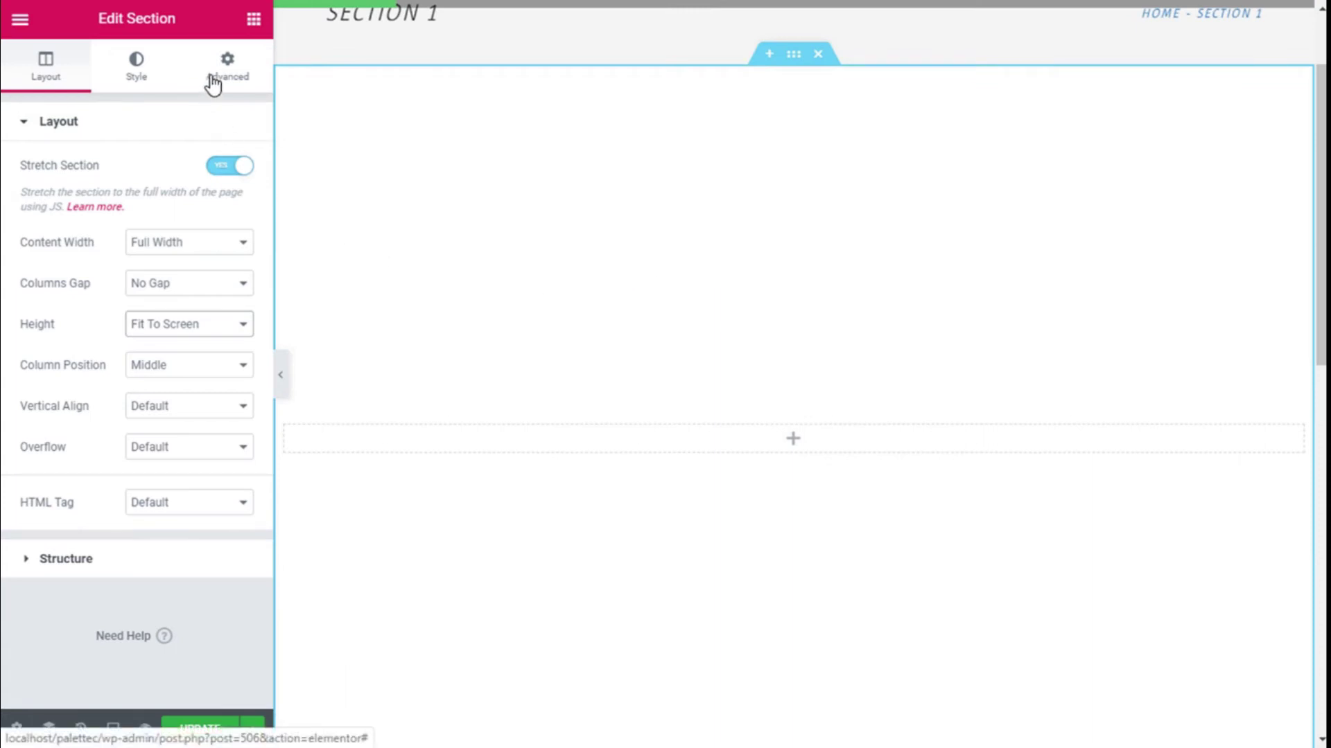
# Give the section a Classic background in the blue preset colour #4054b2.
pyautogui.click(141, 78)
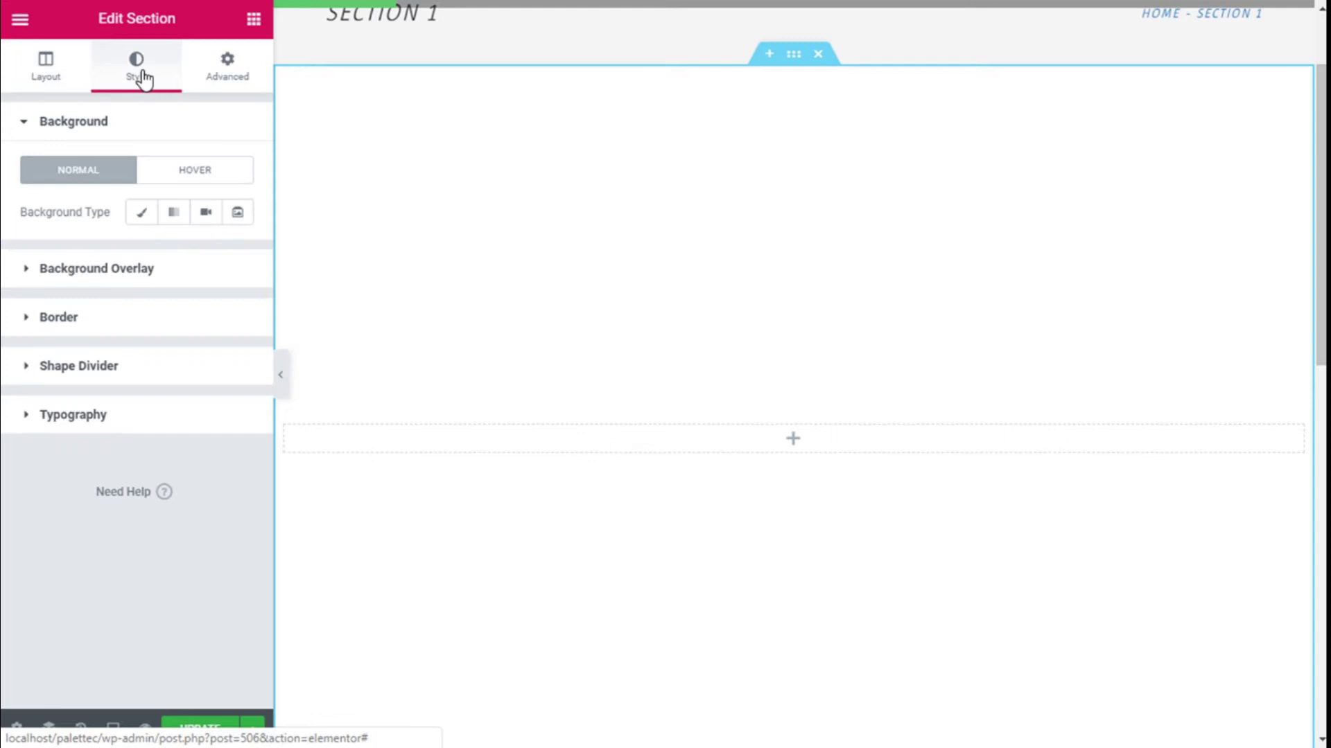
pyautogui.click(145, 217)
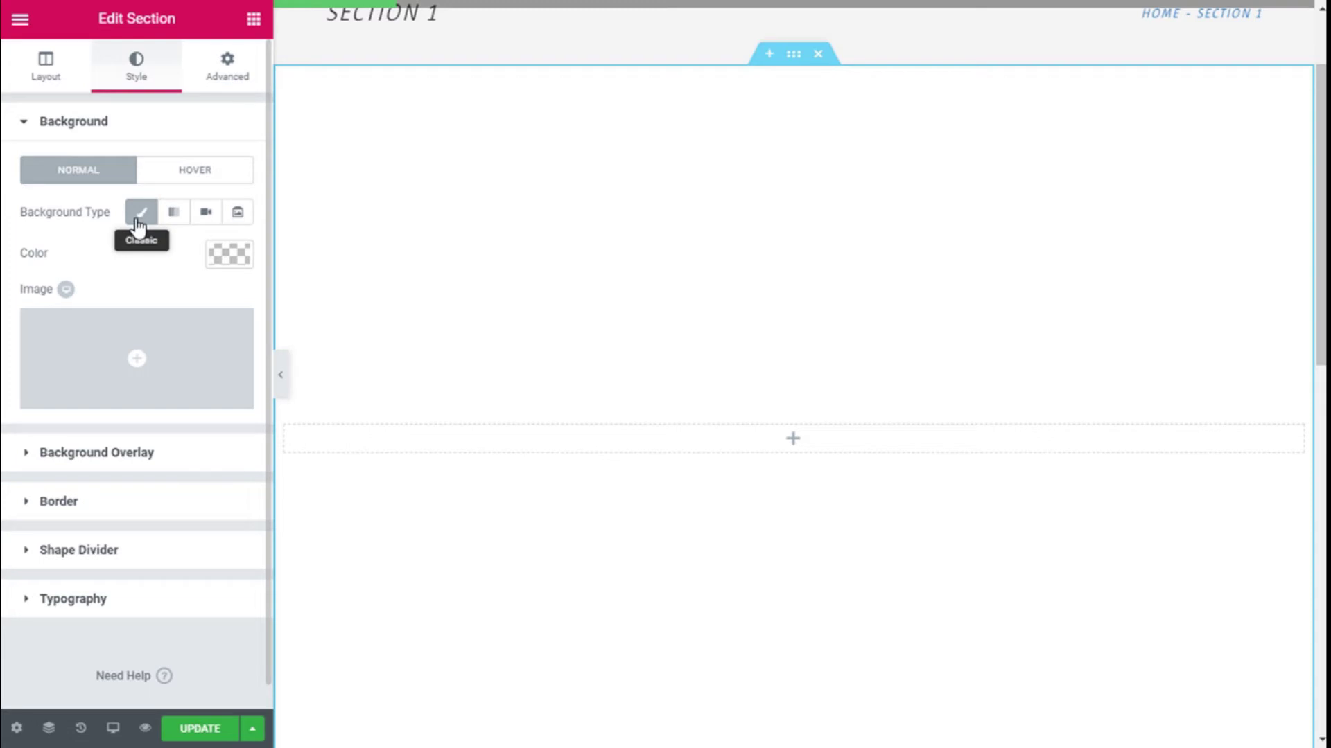
pyautogui.click(226, 262)
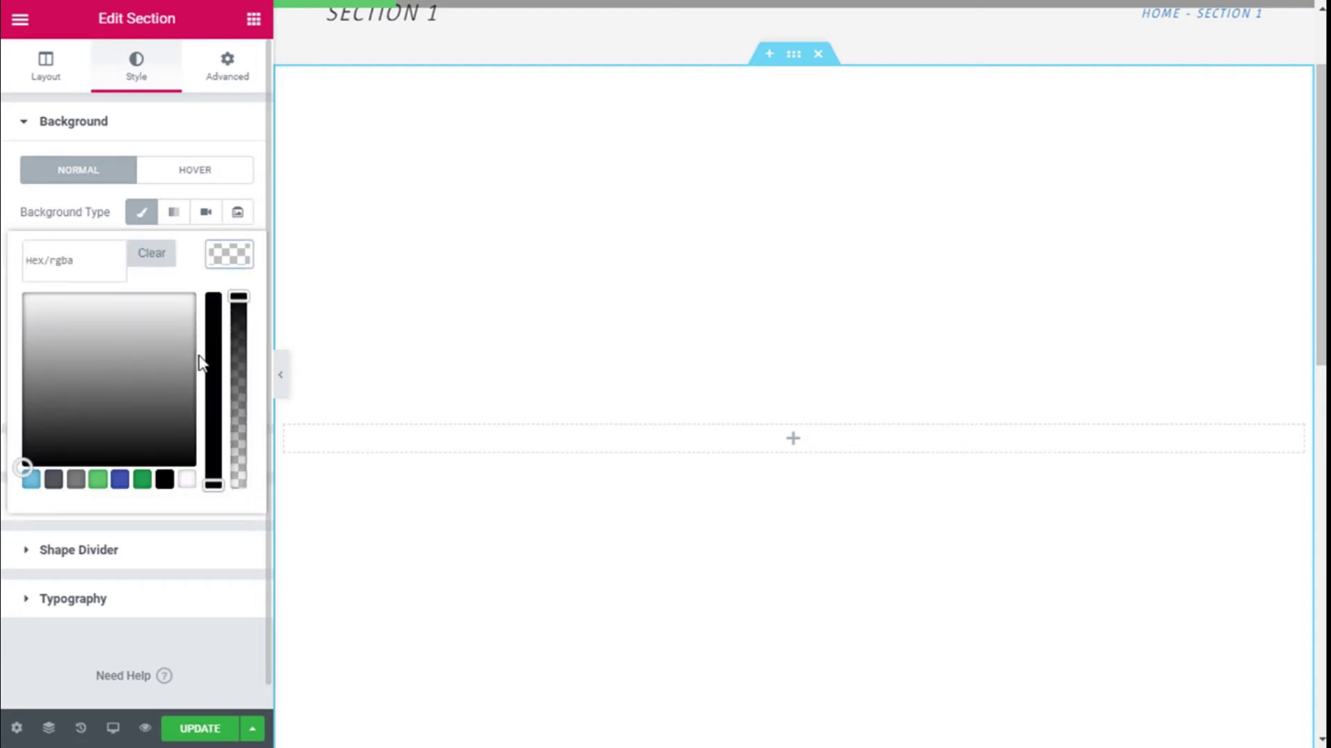
pyautogui.click(121, 485)
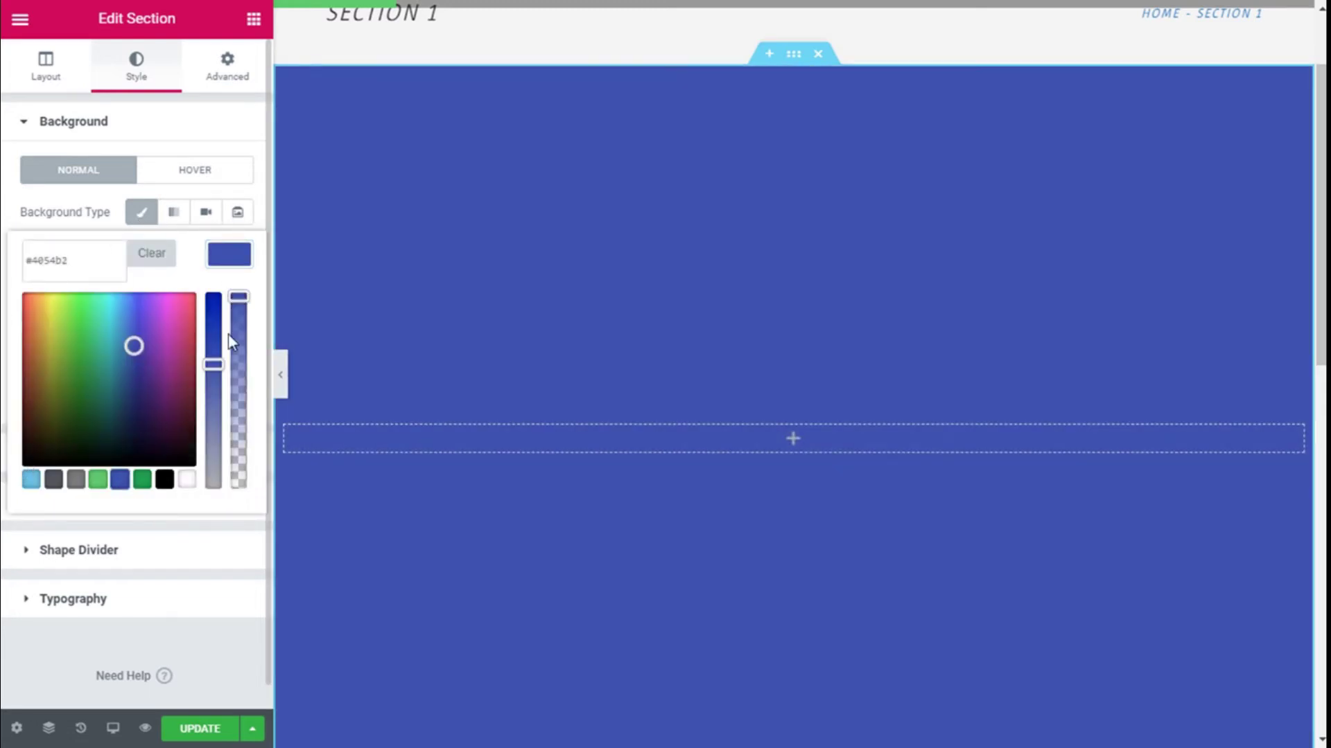
pyautogui.click(224, 263)
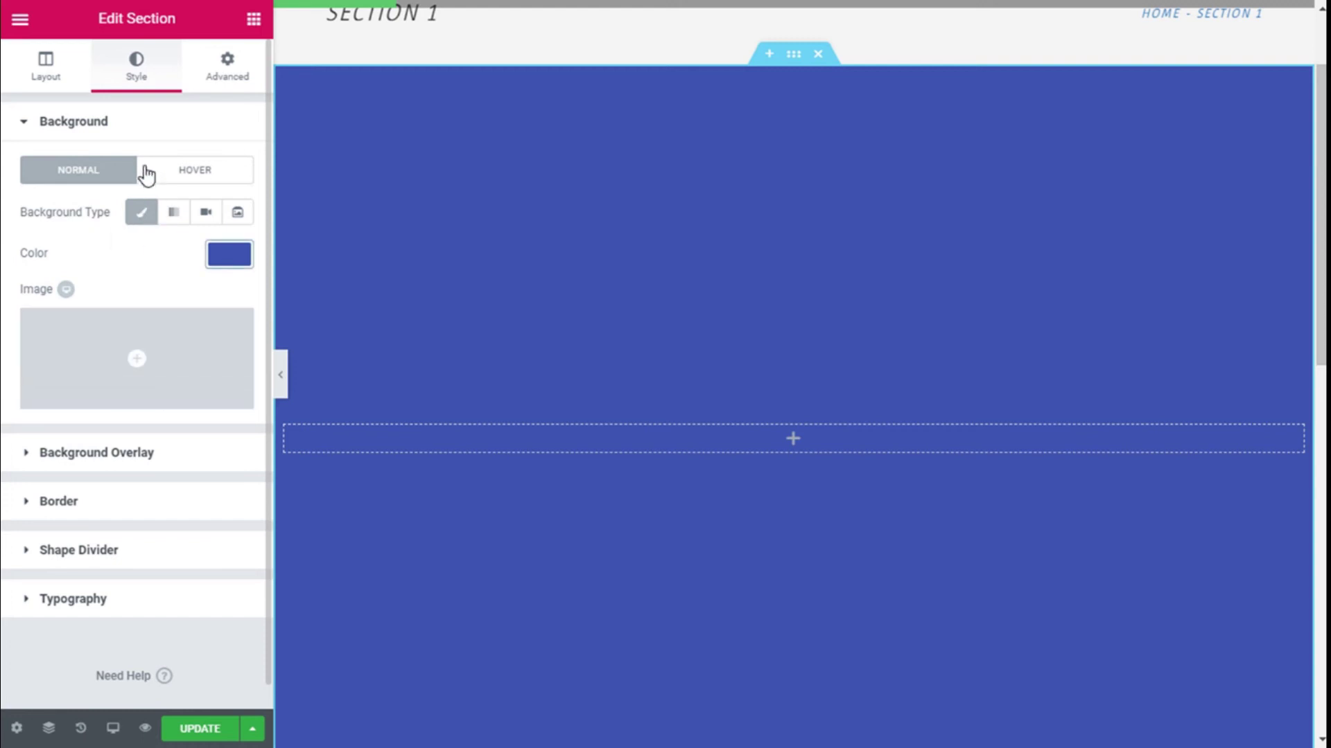
# Add a Heading widget to the empty column of the blue section.
pyautogui.scroll(3, 370, 250)
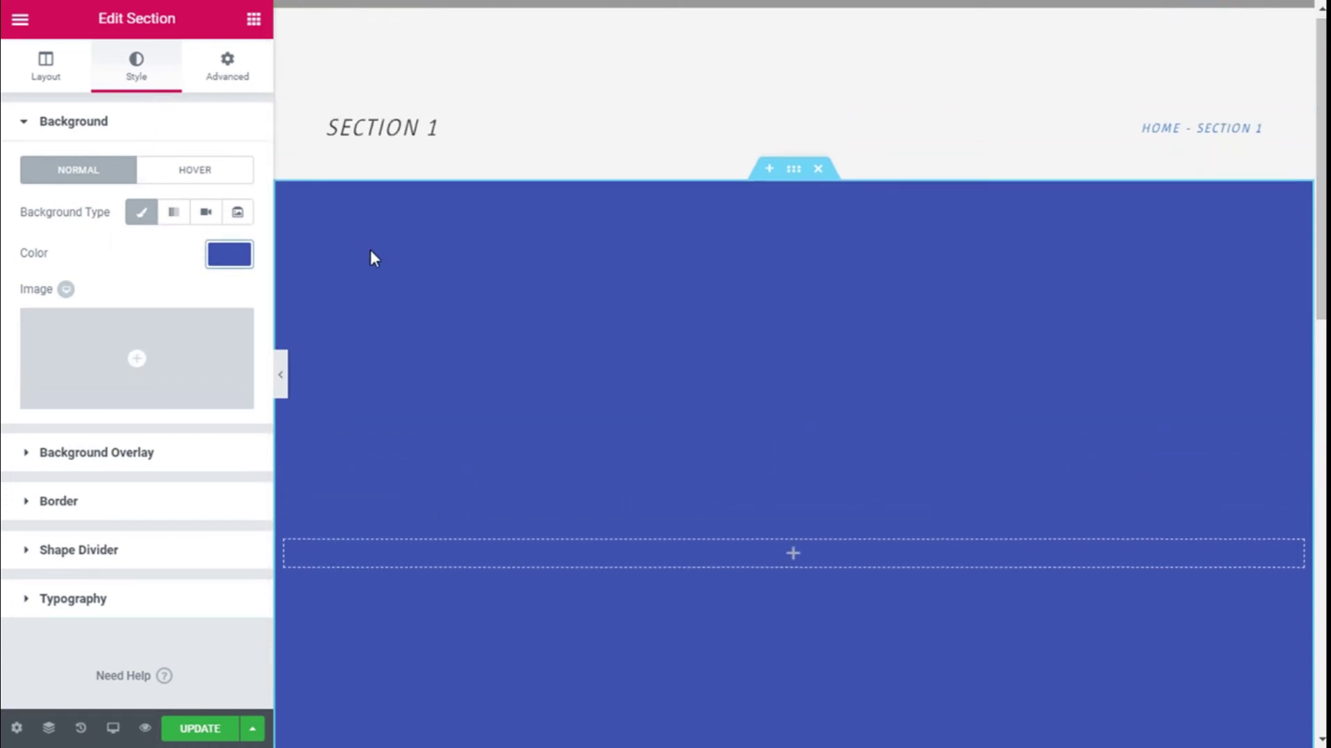
pyautogui.scroll(-2, 333, 181)
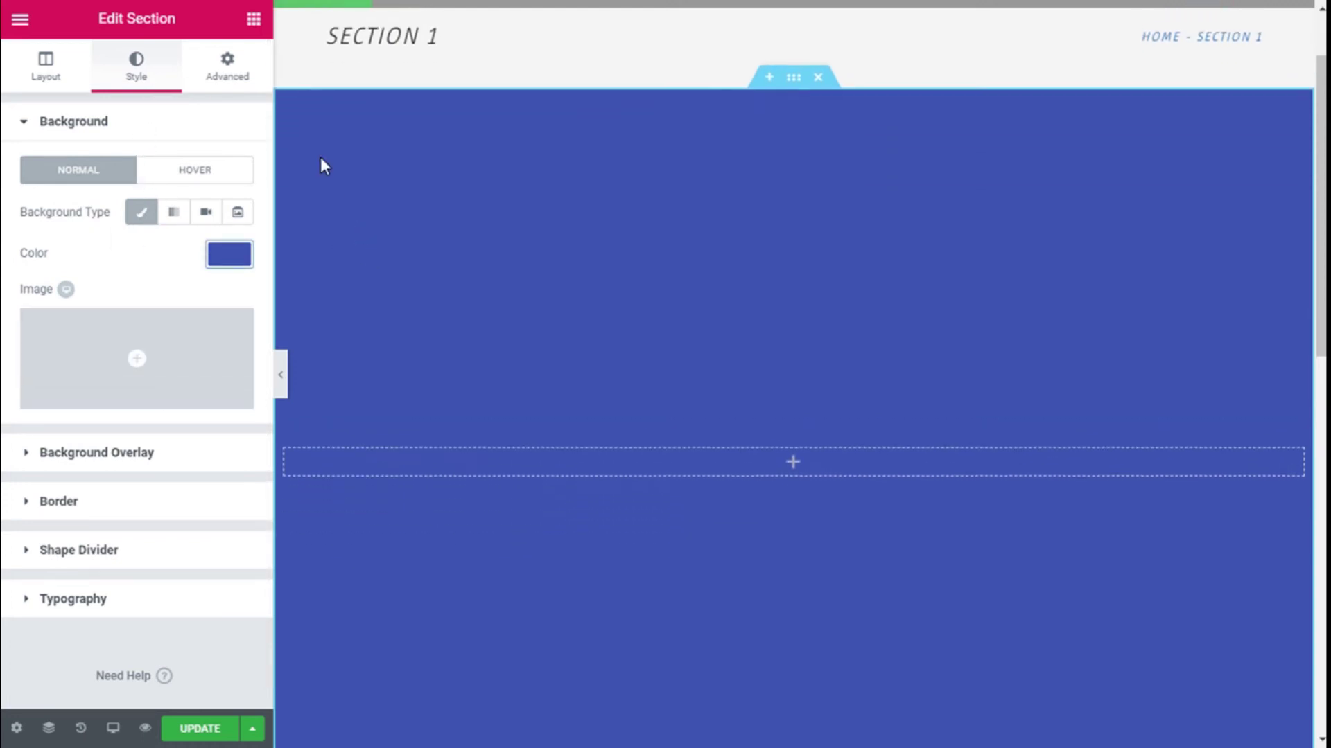
pyautogui.click(255, 23)
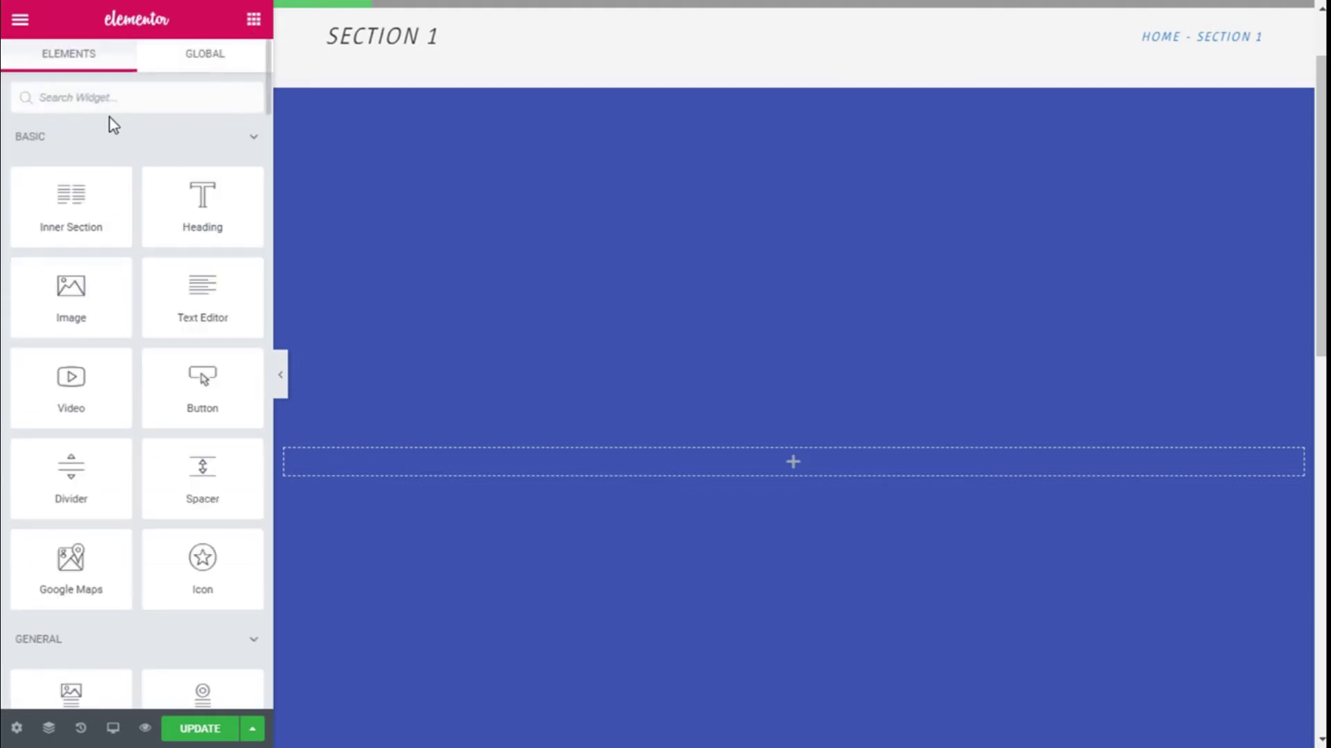
pyautogui.moveTo(199, 208); pyautogui.dragTo(748, 466)
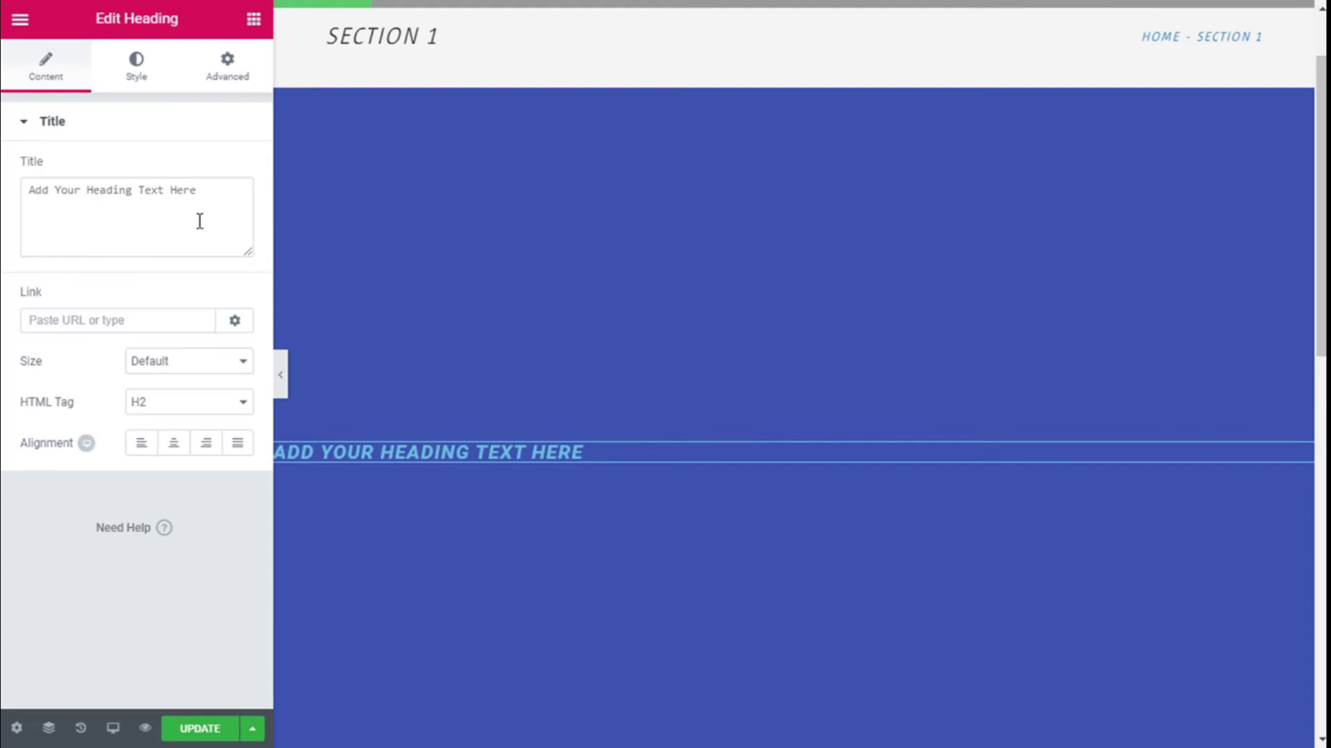
# Change the heading's title to "Section 1", set its size to XXL and align it to the center.
pyautogui.tripleClick(203, 194)
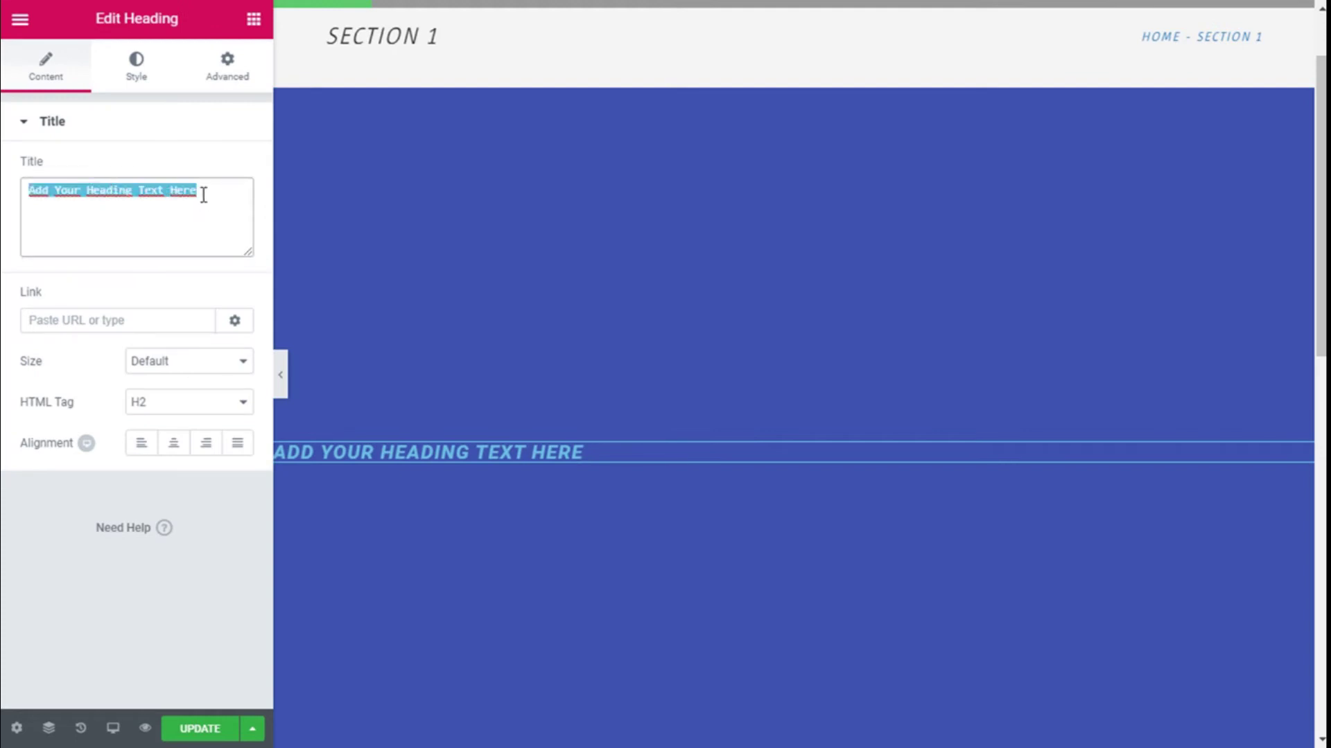
pyautogui.write('Se')
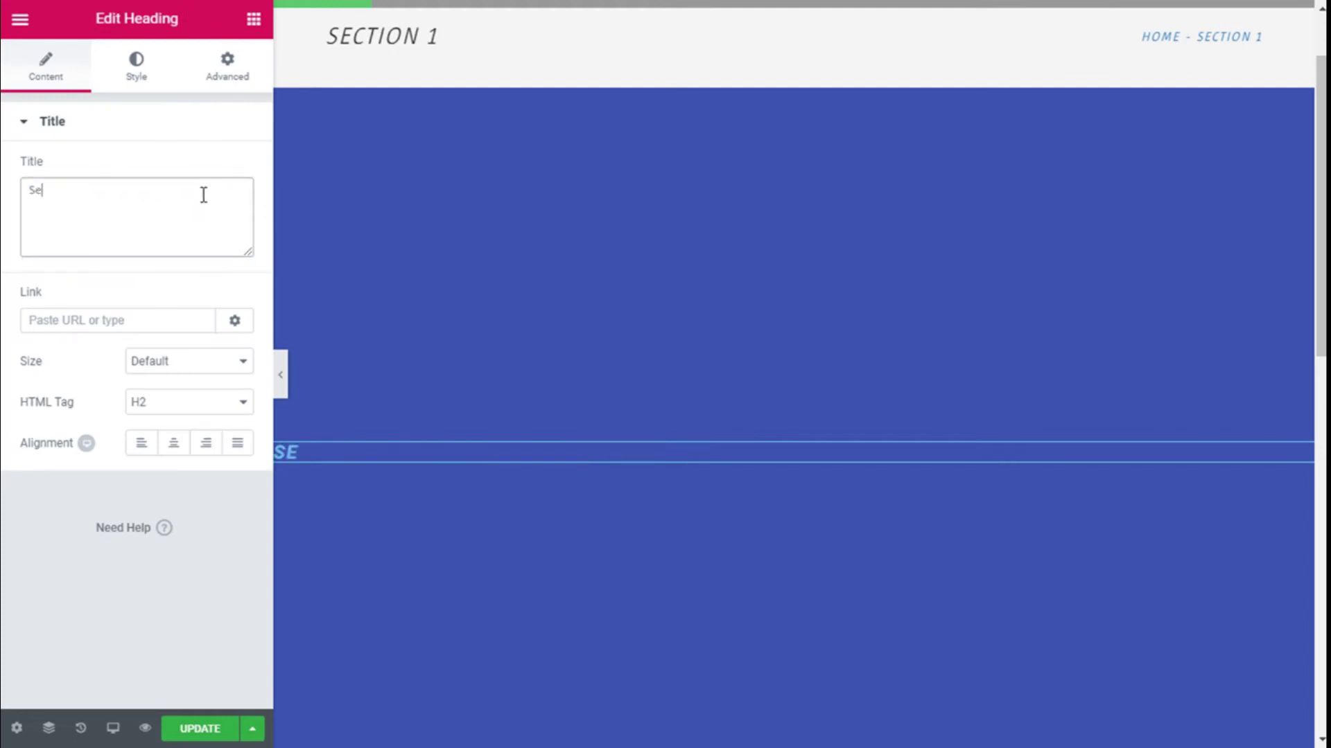
pyautogui.write('ction 1')
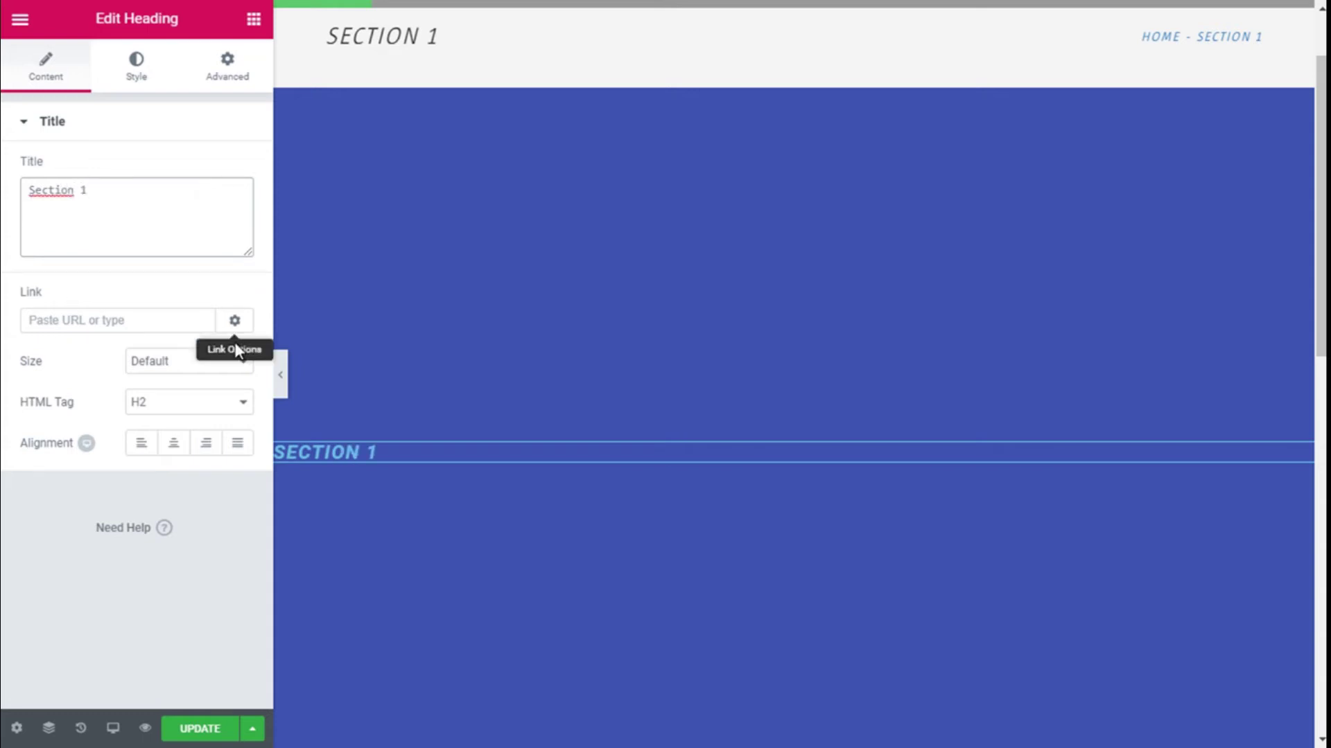
pyautogui.click(222, 367)
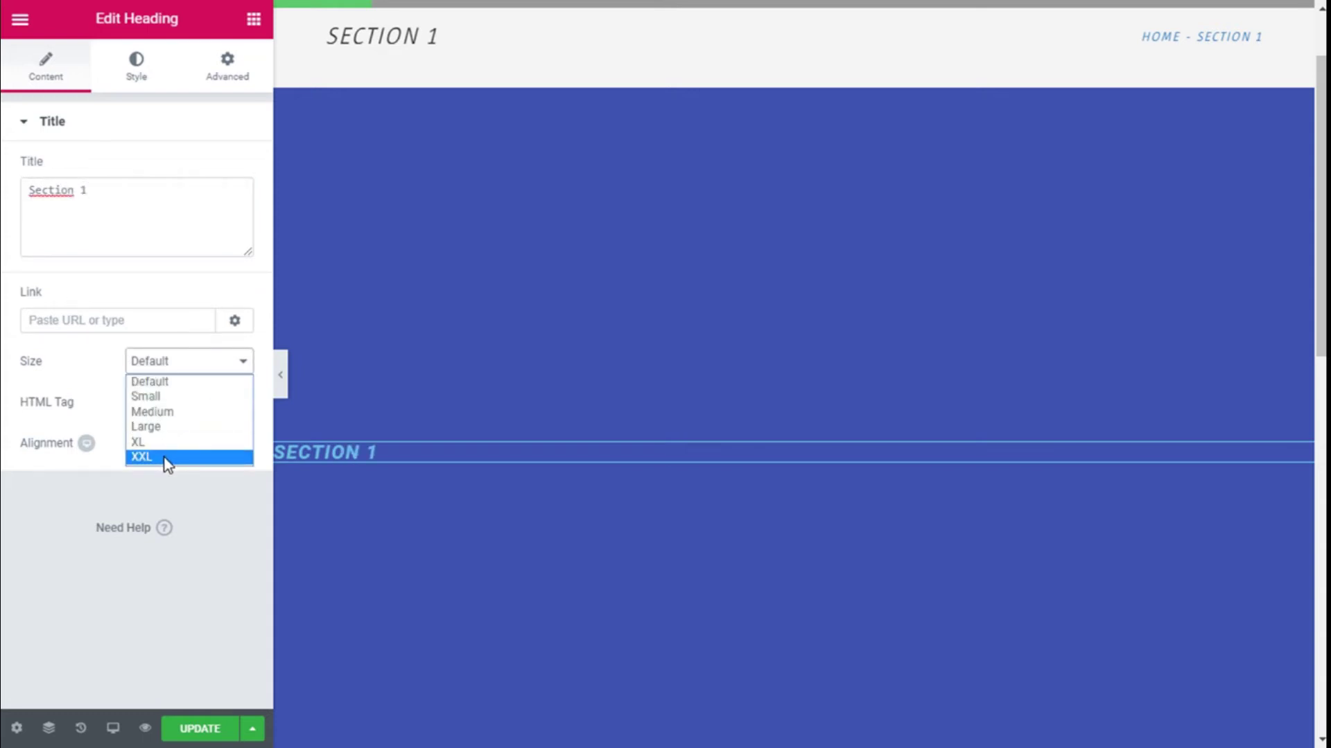
pyautogui.click(168, 458)
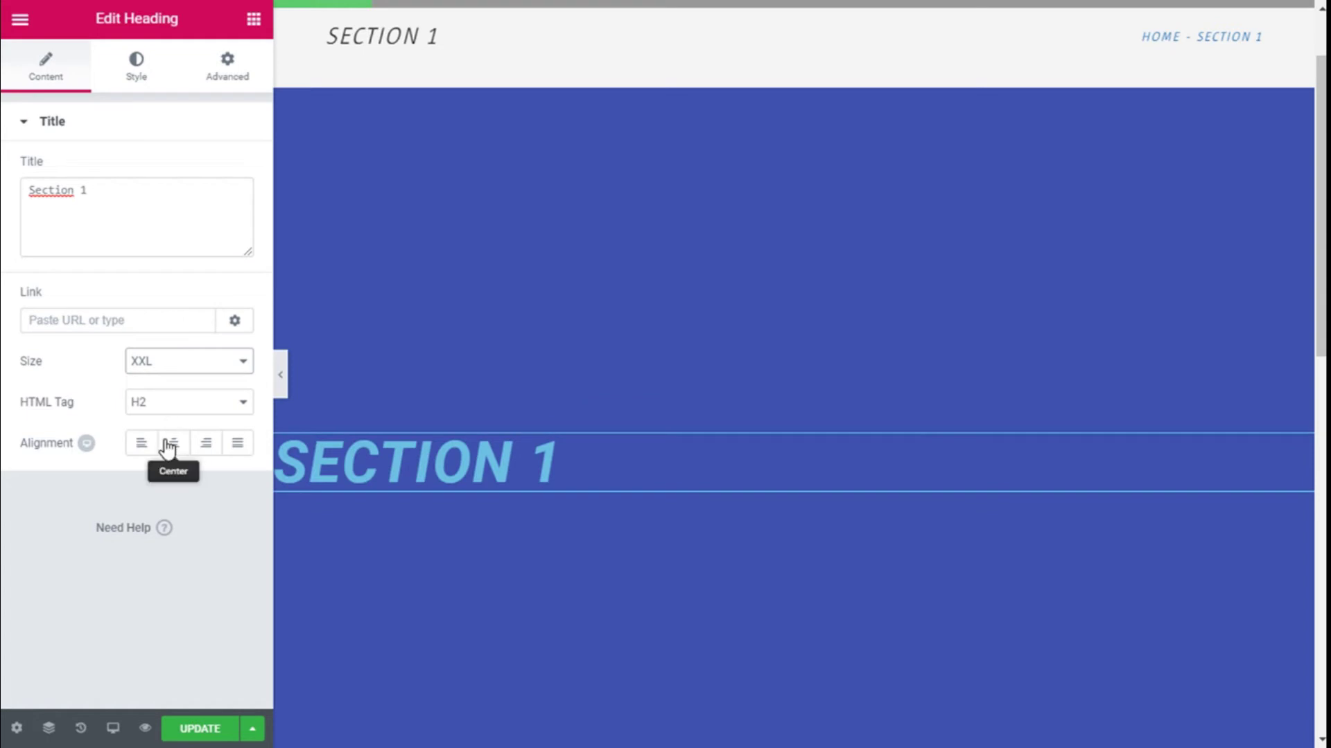
pyautogui.click(168, 449)
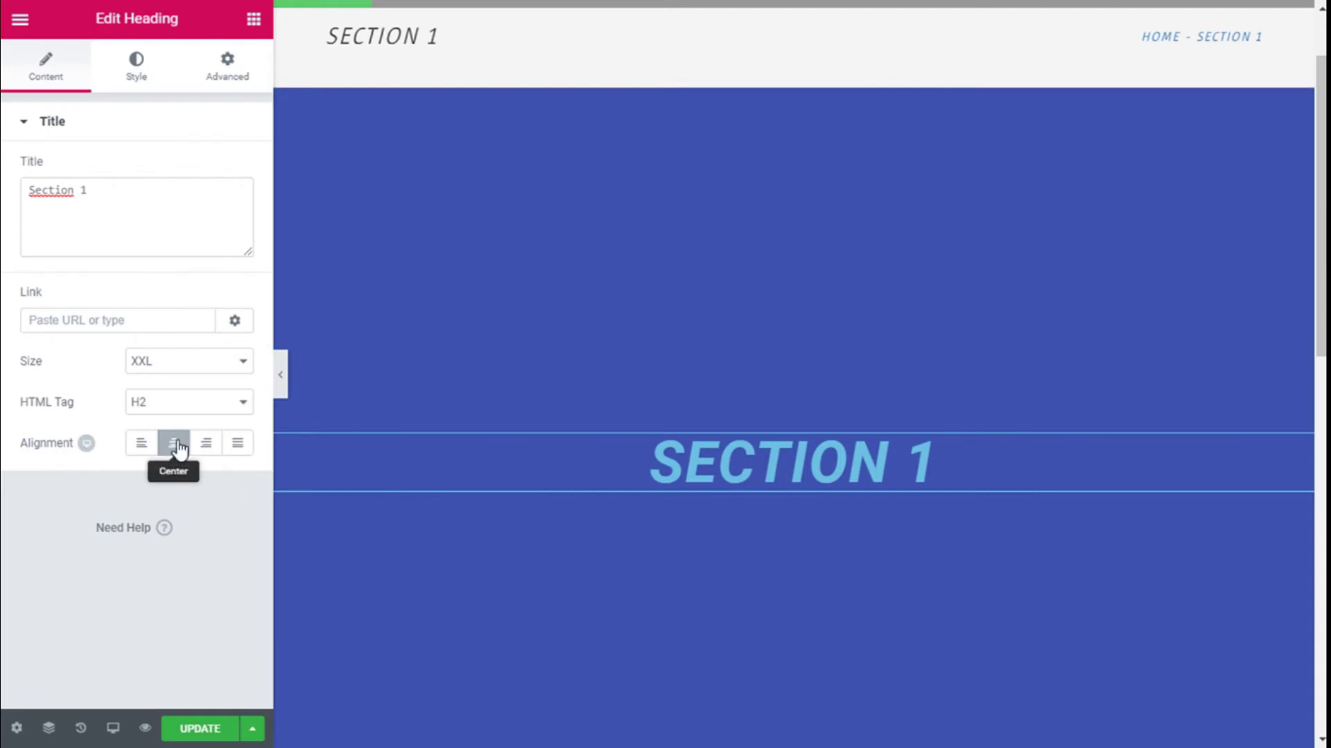
# Set the heading's text color to the white preset #ffffff.
pyautogui.click(136, 92)
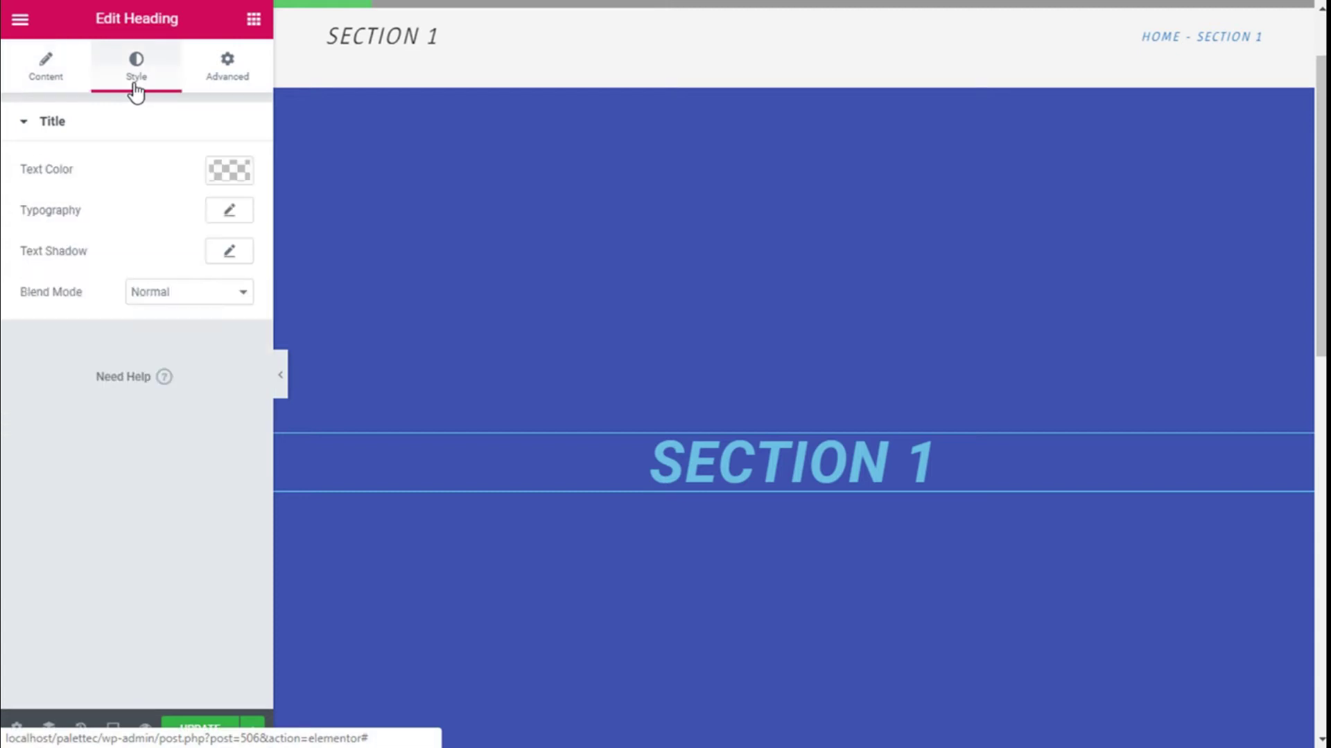
pyautogui.click(217, 169)
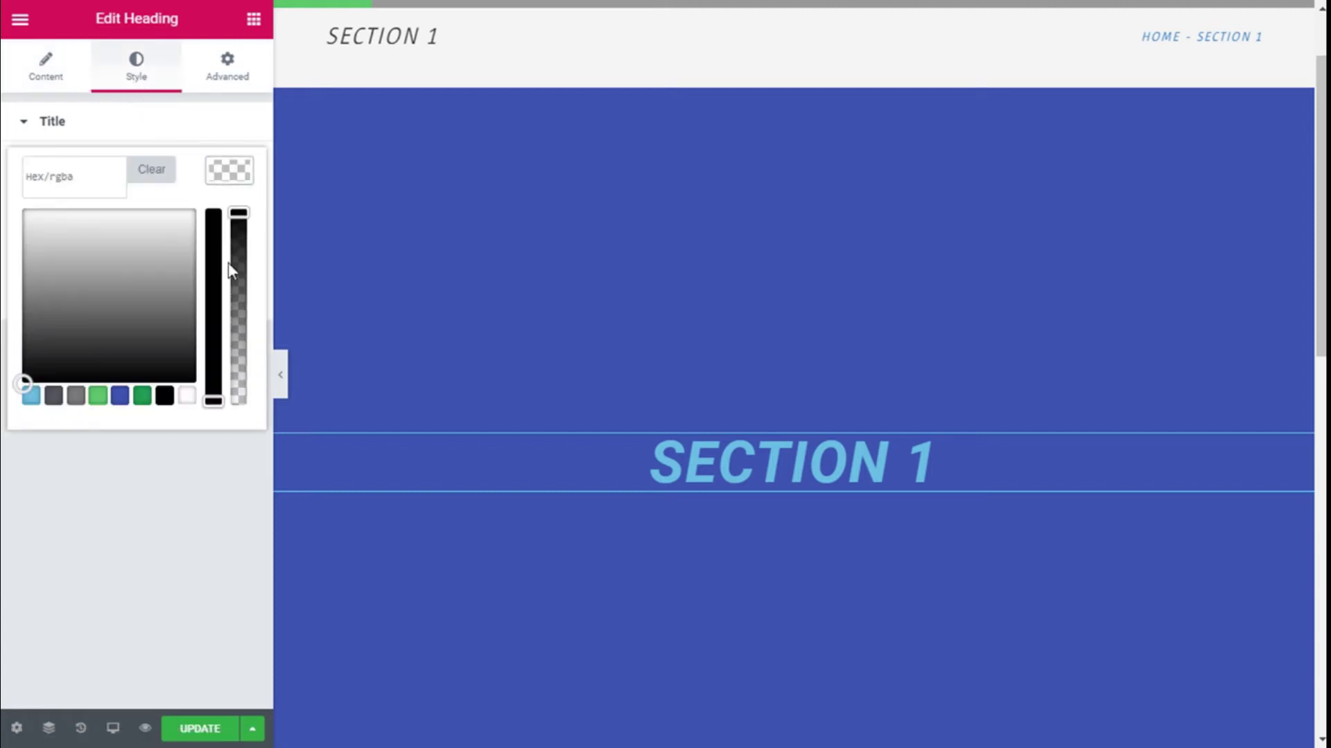
pyautogui.click(189, 398)
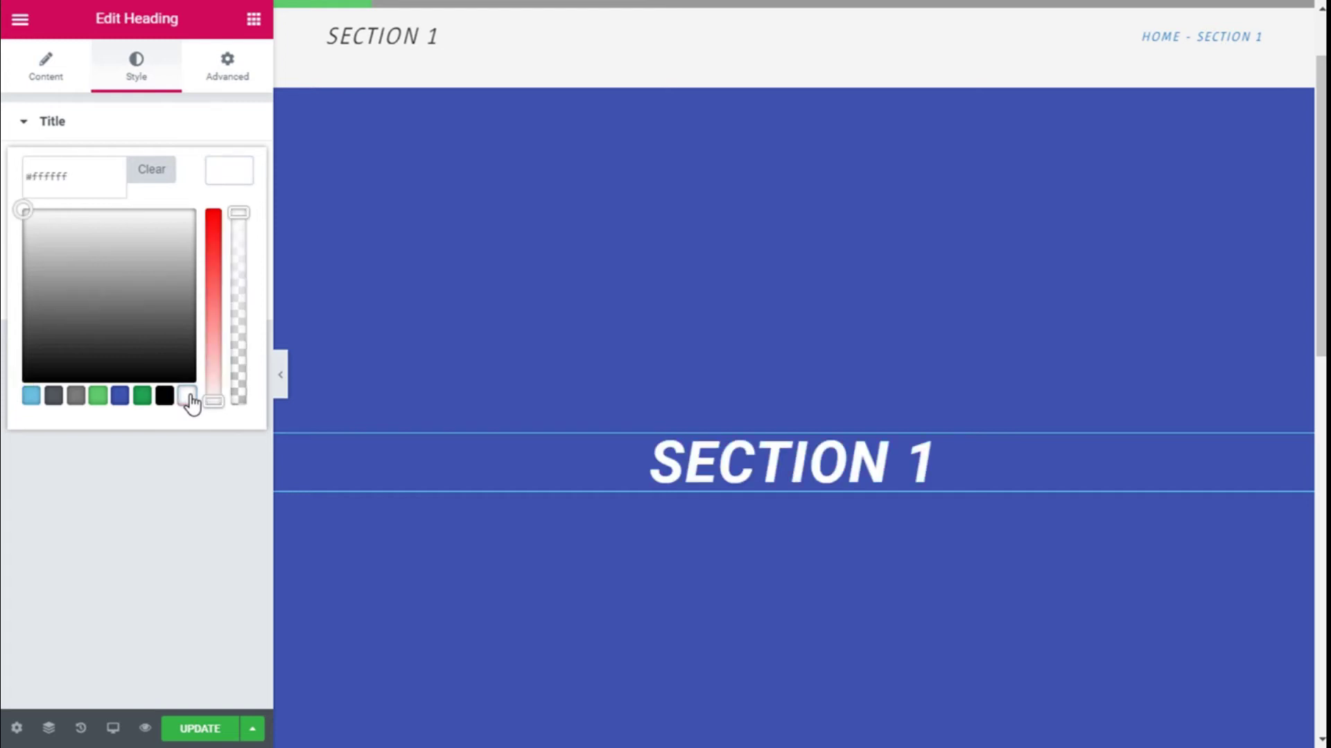
pyautogui.click(222, 167)
# Set the heading's typography weight to 900.
pyautogui.click(230, 211)
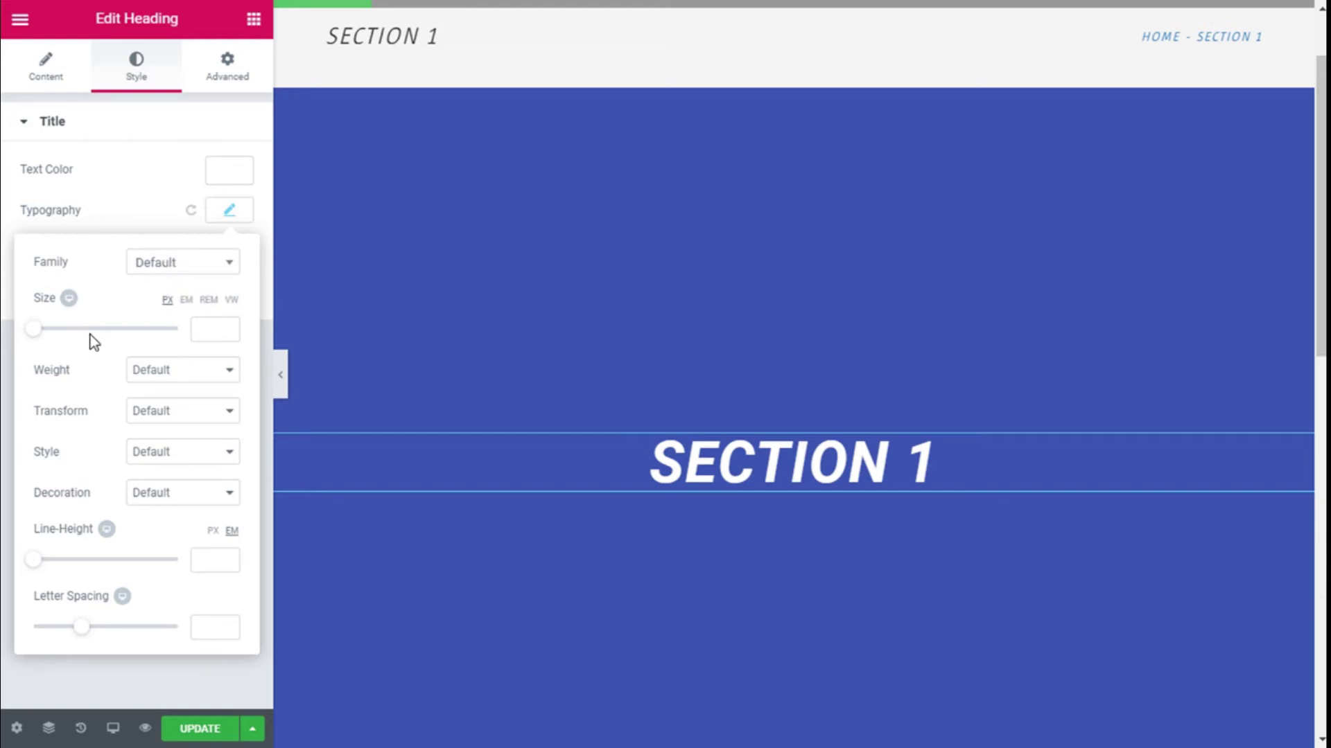
pyautogui.click(165, 371)
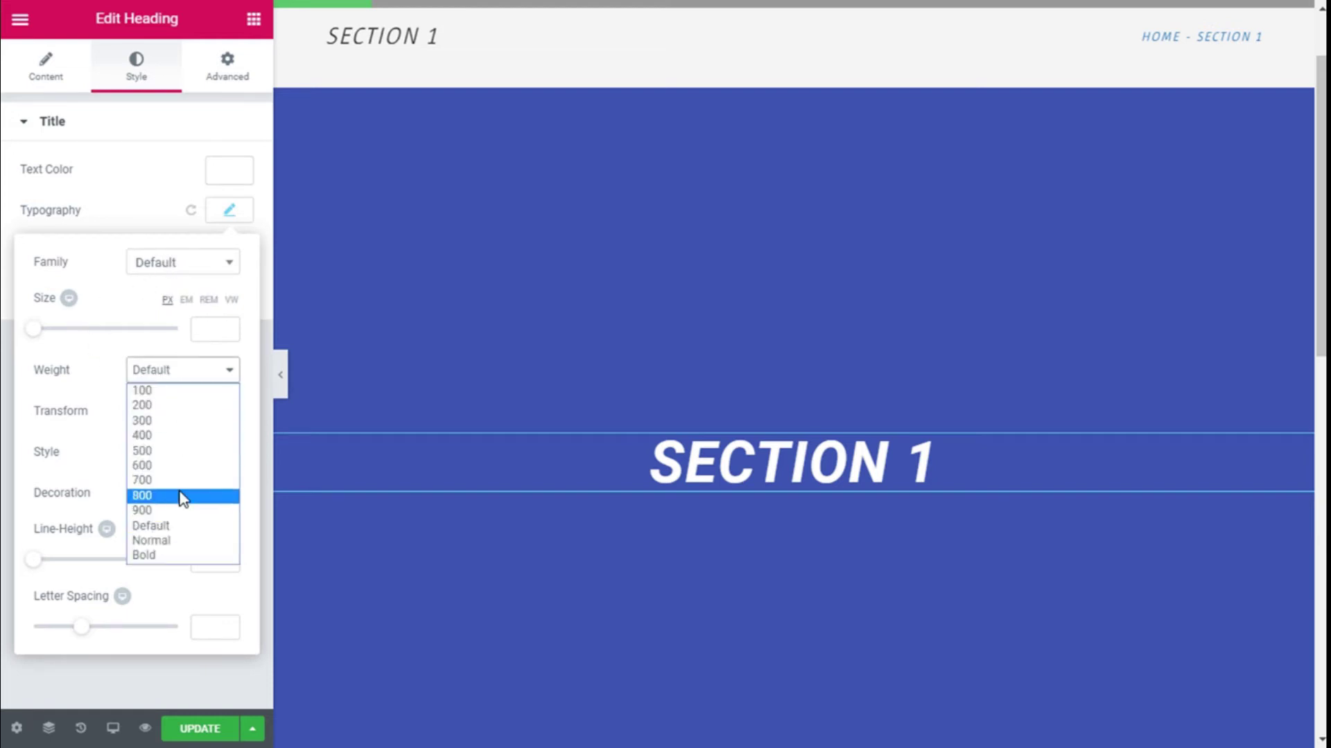
pyautogui.click(148, 514)
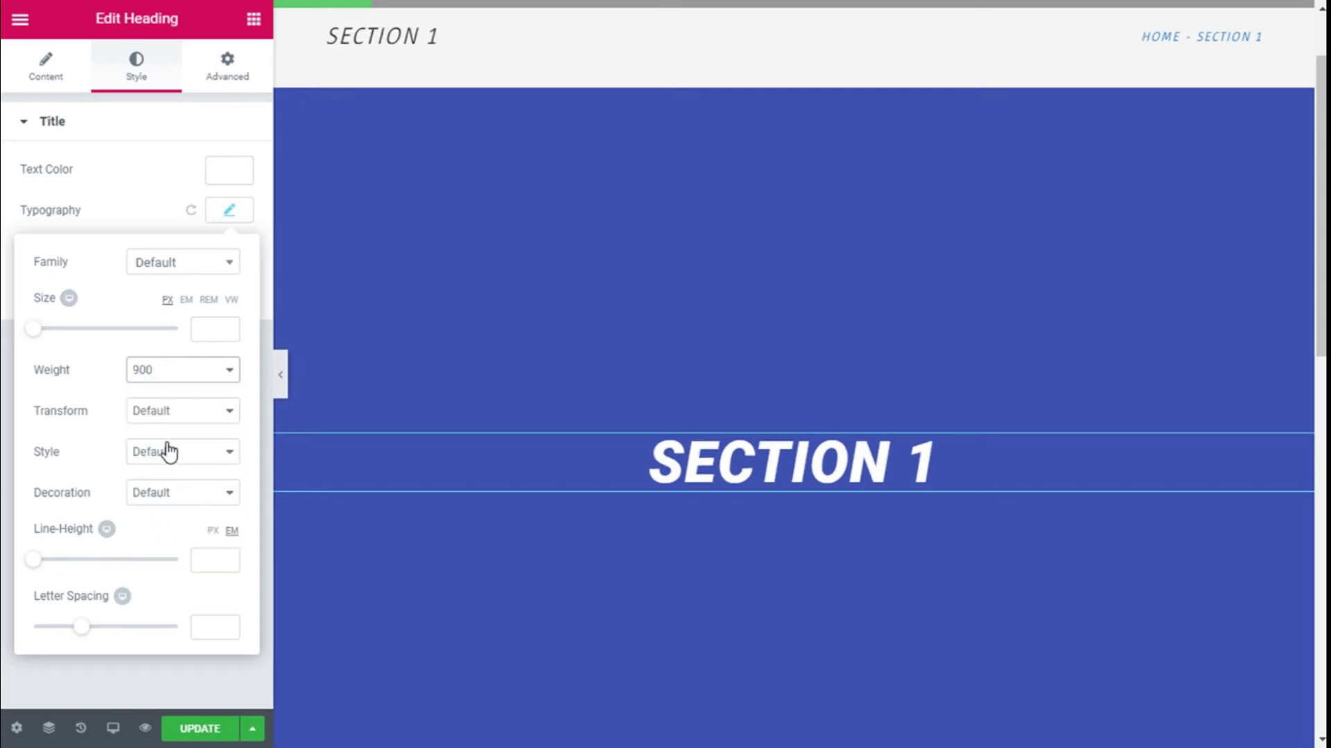
pyautogui.click(173, 419)
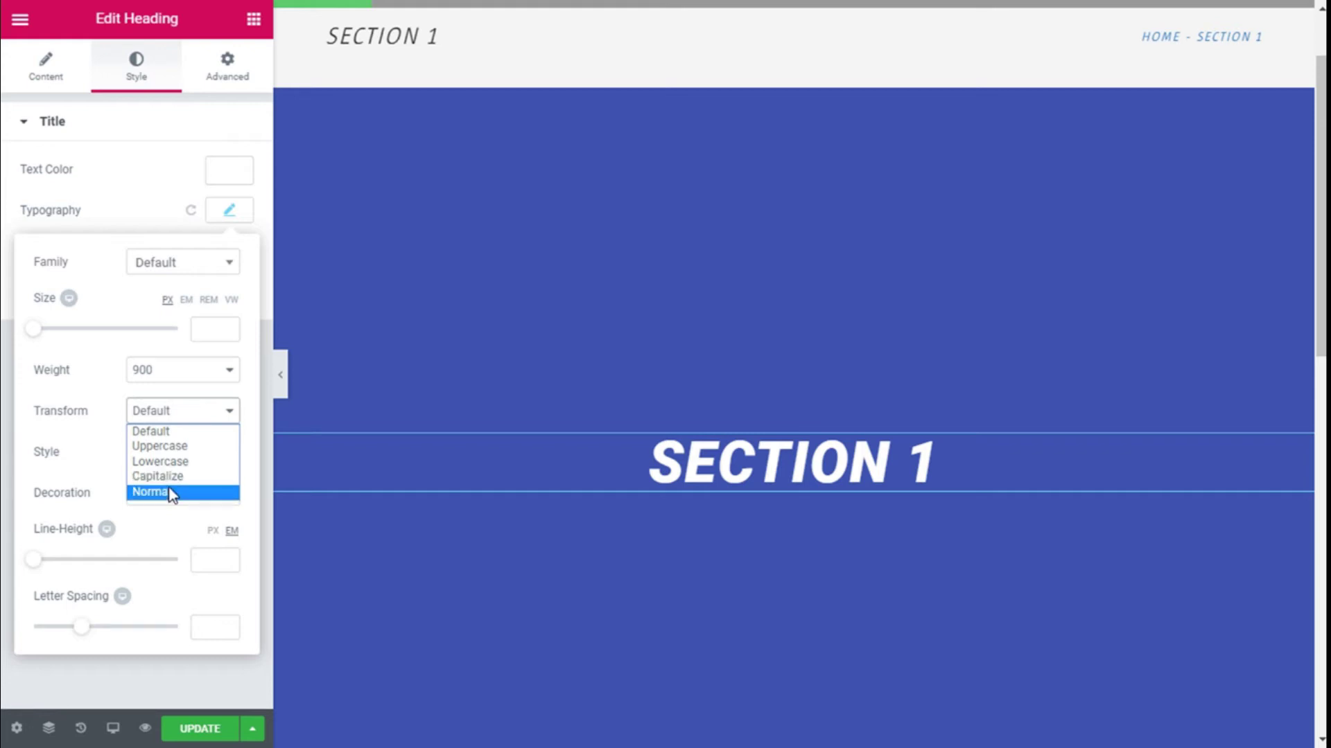
pyautogui.click(166, 476)
pyautogui.click(205, 415)
pyautogui.click(197, 431)
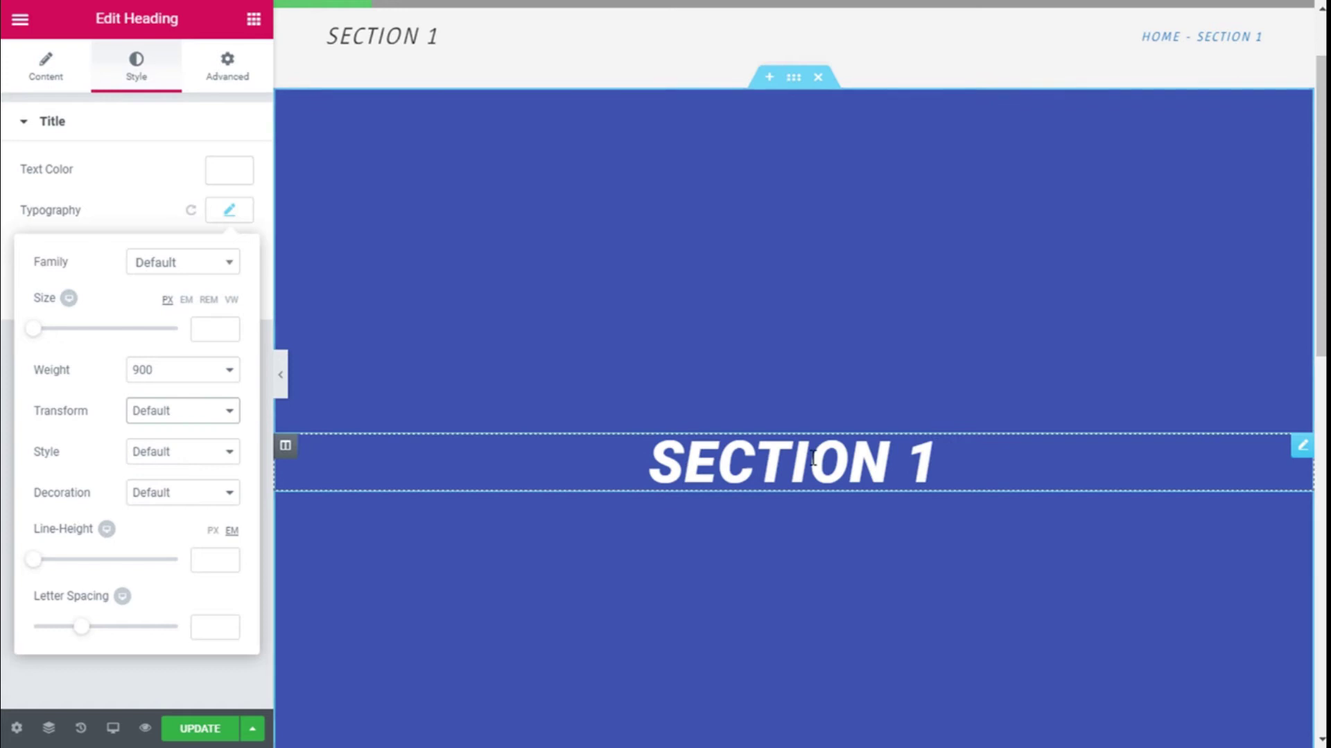
# Set the heading's typography style to Normal and its decoration to Underline.
pyautogui.click(228, 453)
pyautogui.click(199, 488)
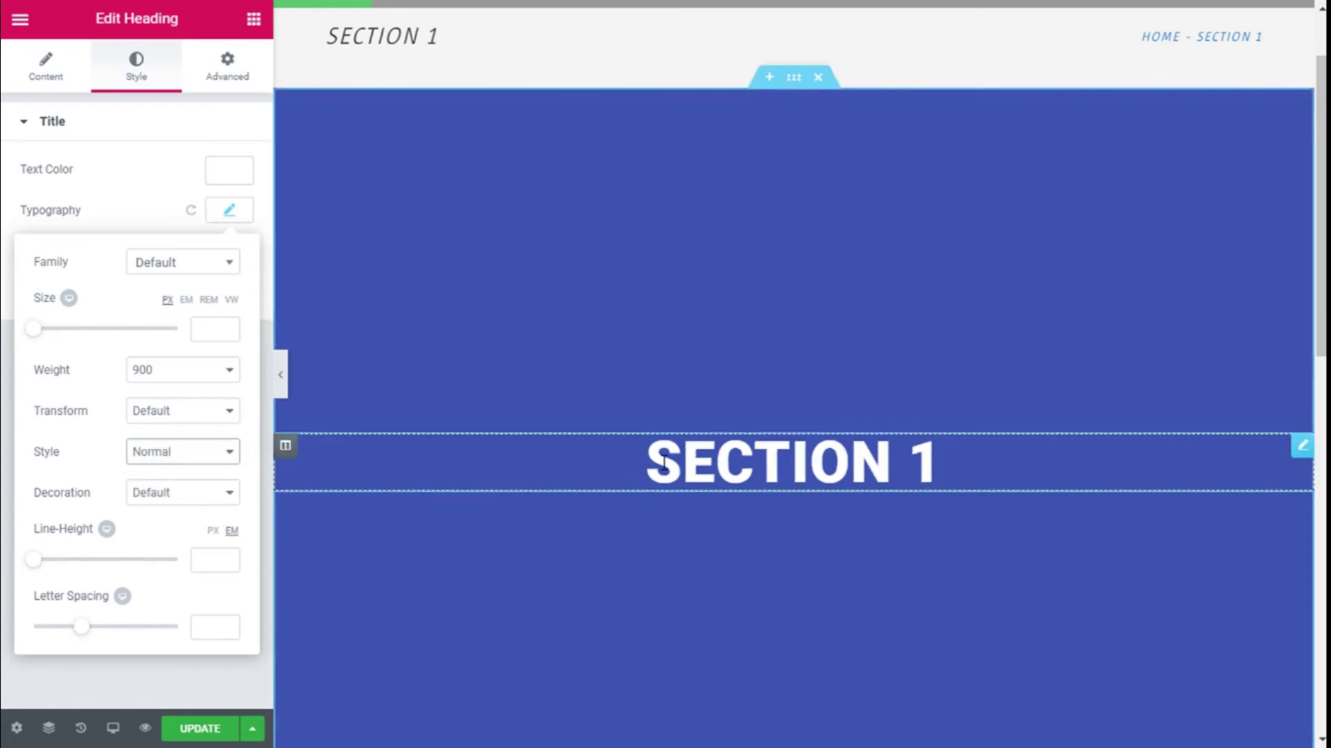
pyautogui.click(230, 494)
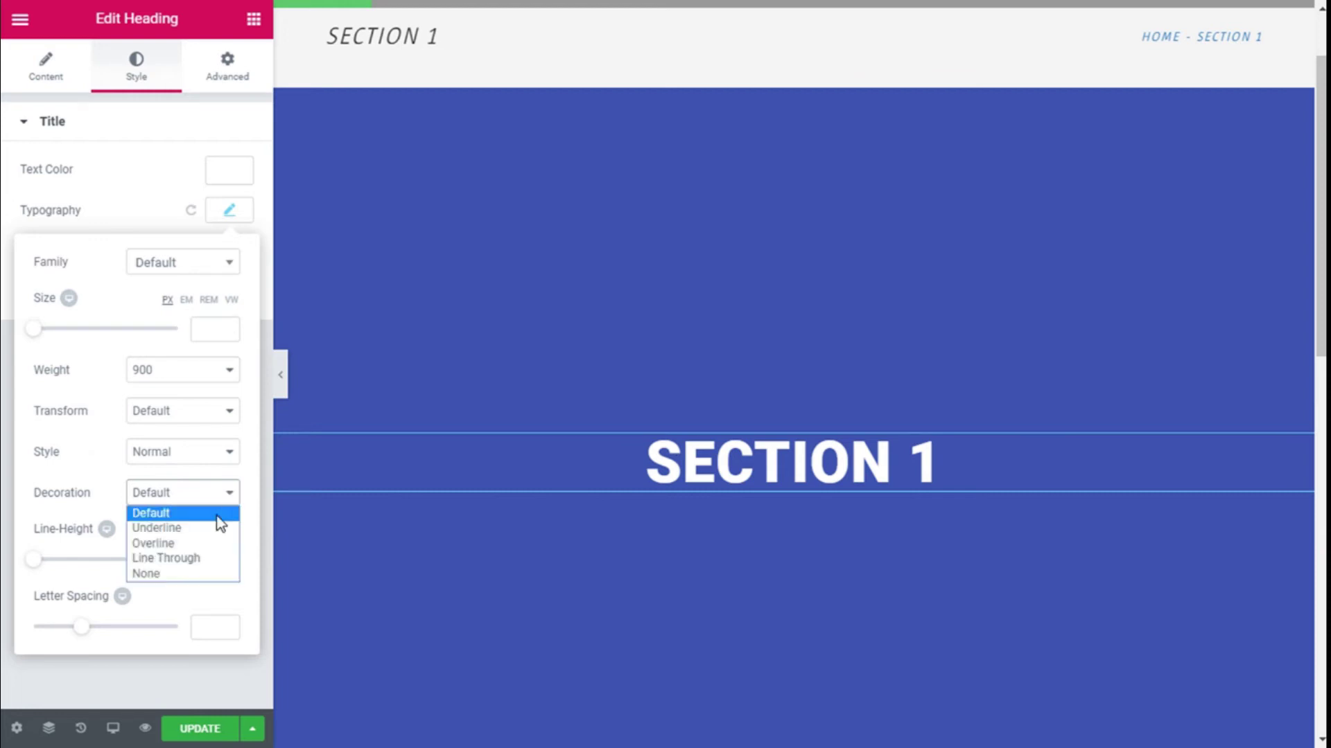
pyautogui.click(181, 529)
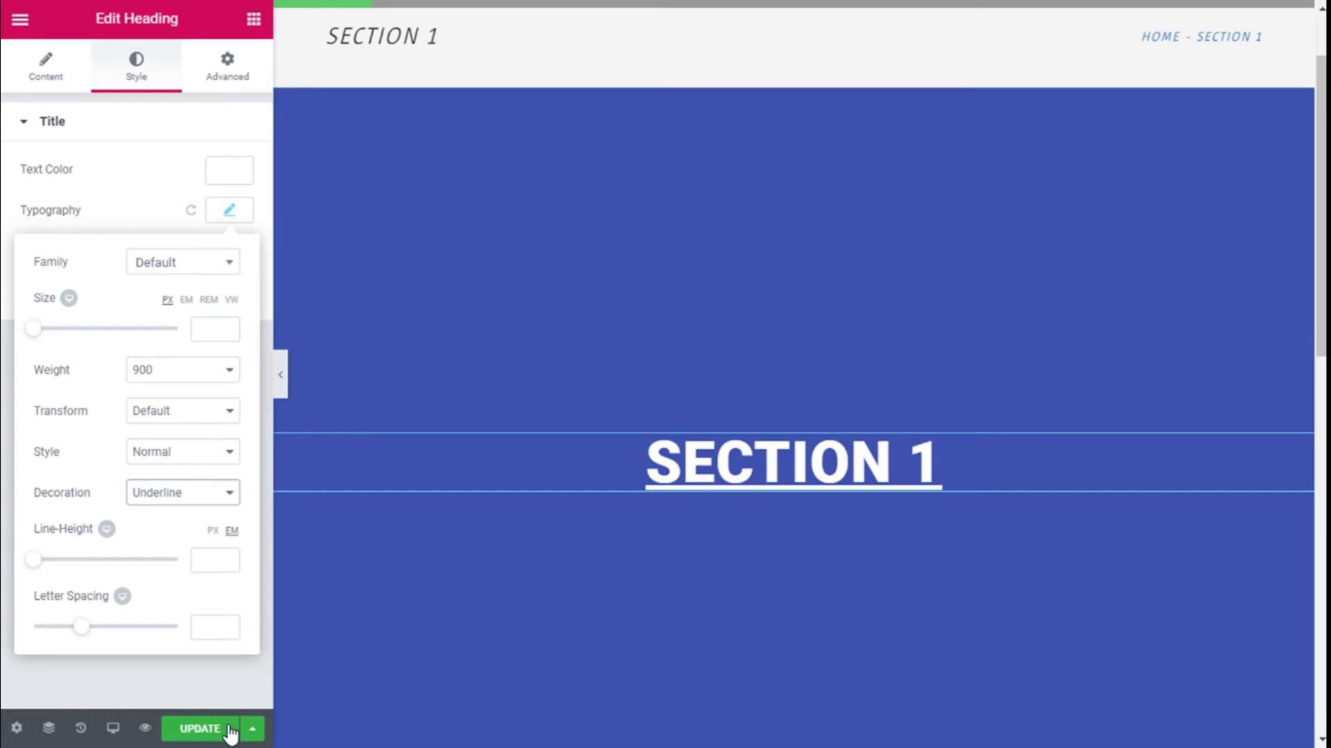
# Save the page to the library as a template named "Section 1".
pyautogui.click(252, 731)
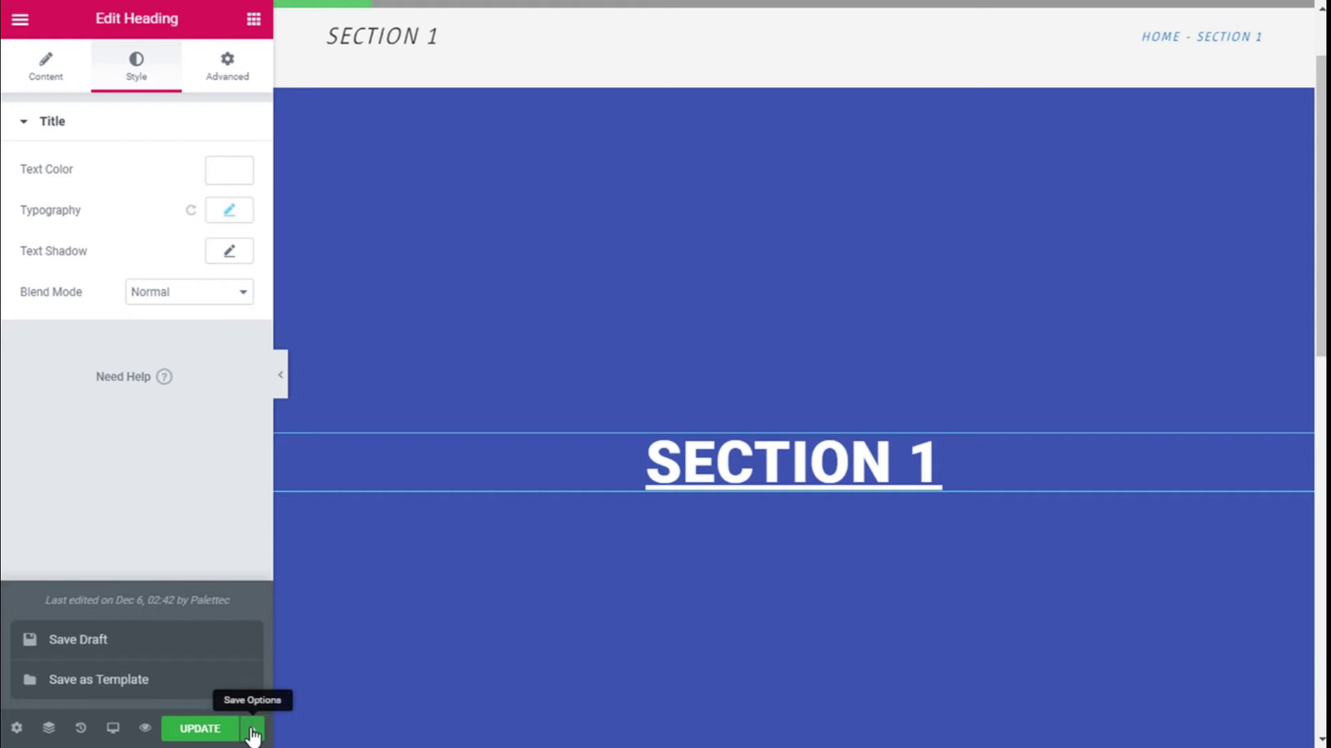
pyautogui.click(127, 683)
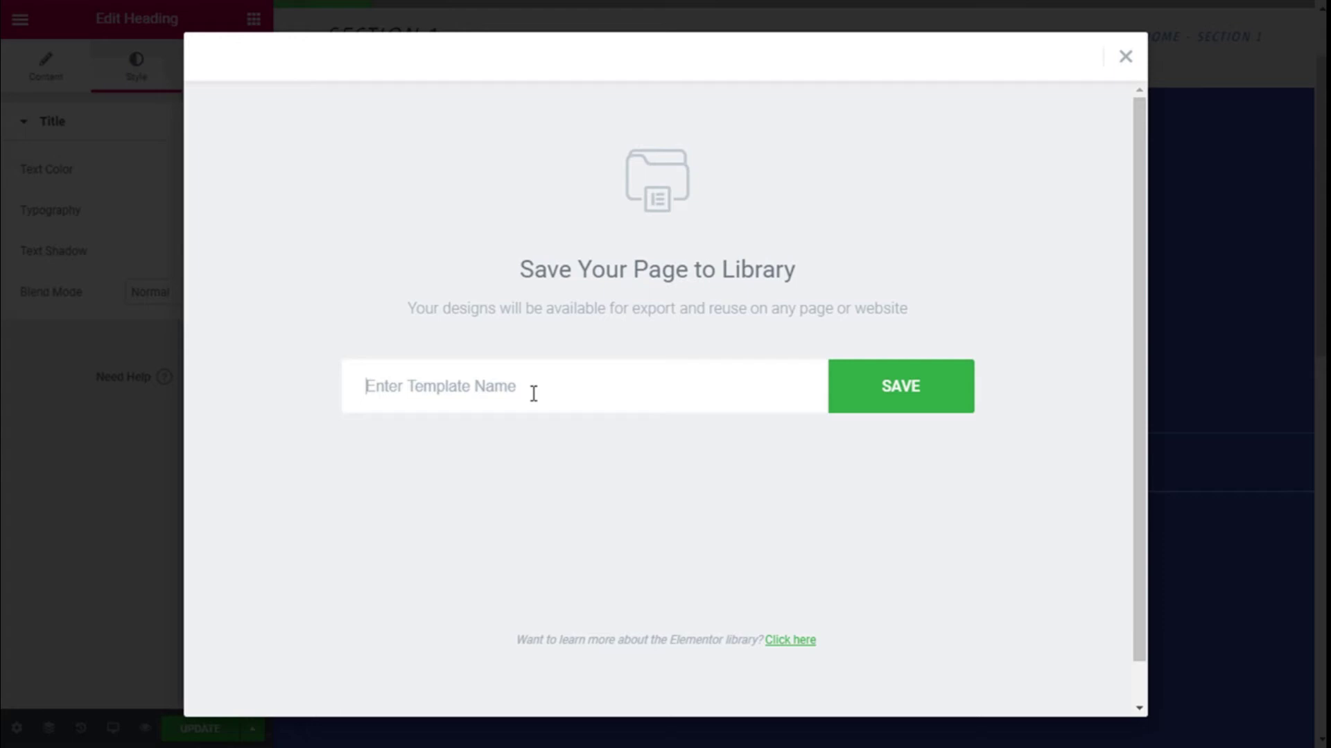
pyautogui.write('Secti')
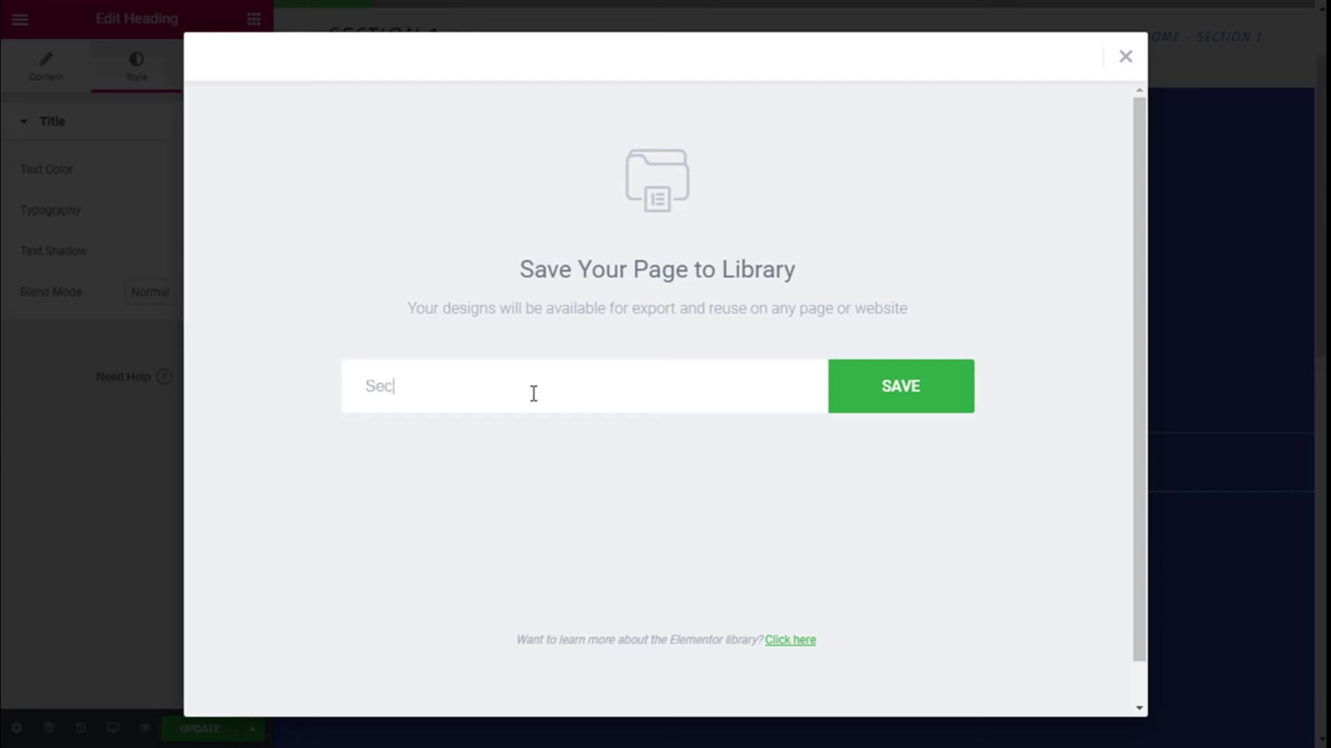
pyautogui.write('on 1')
pyautogui.click(877, 400)
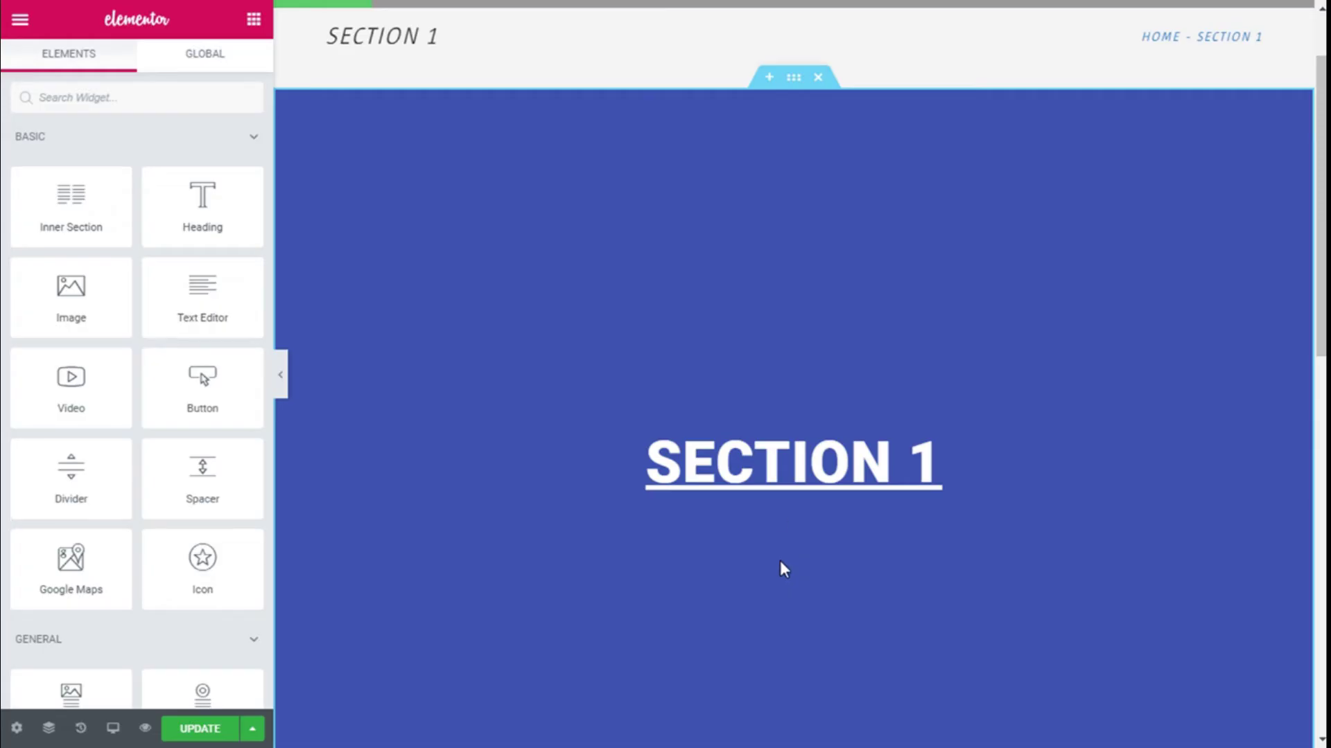
# Update the Section 1 page and exit Elementor to the WordPress dashboard.
pyautogui.scroll(-3, 780, 560)
pyautogui.scroll(2, 787, 430)
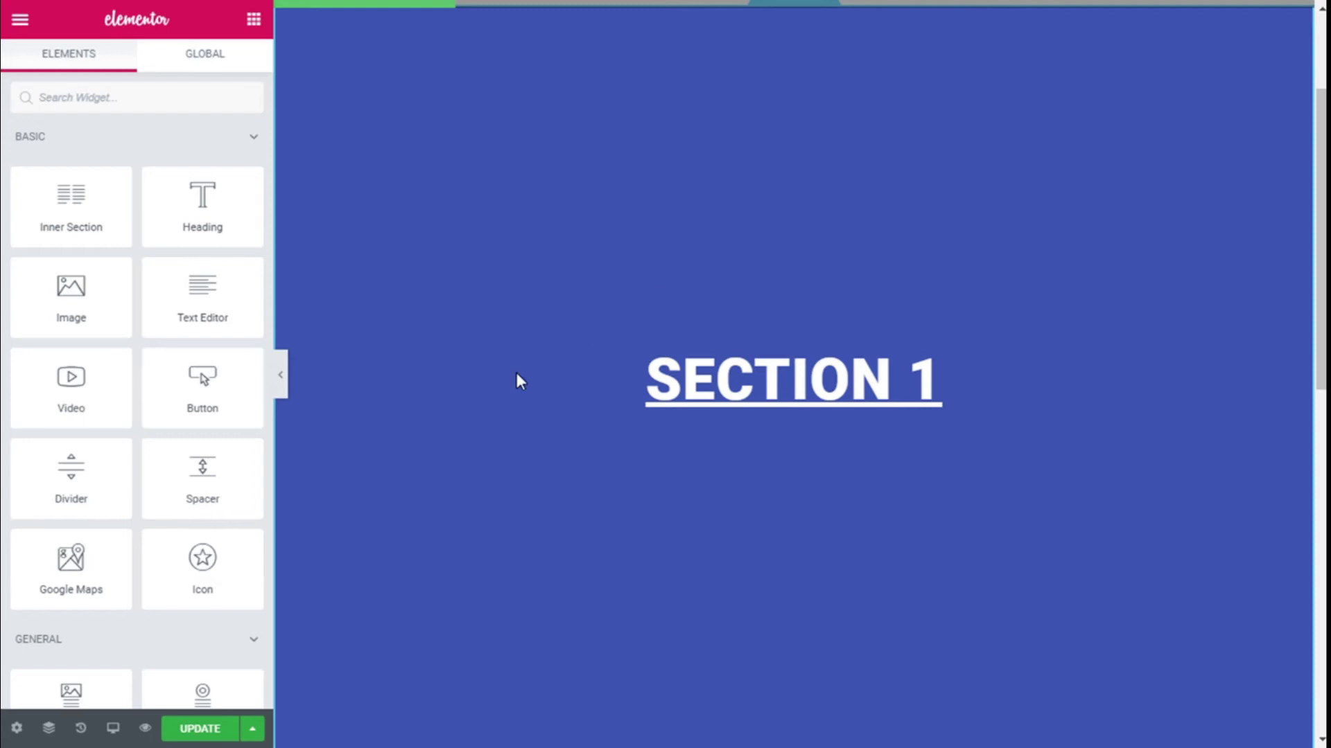
pyautogui.click(199, 731)
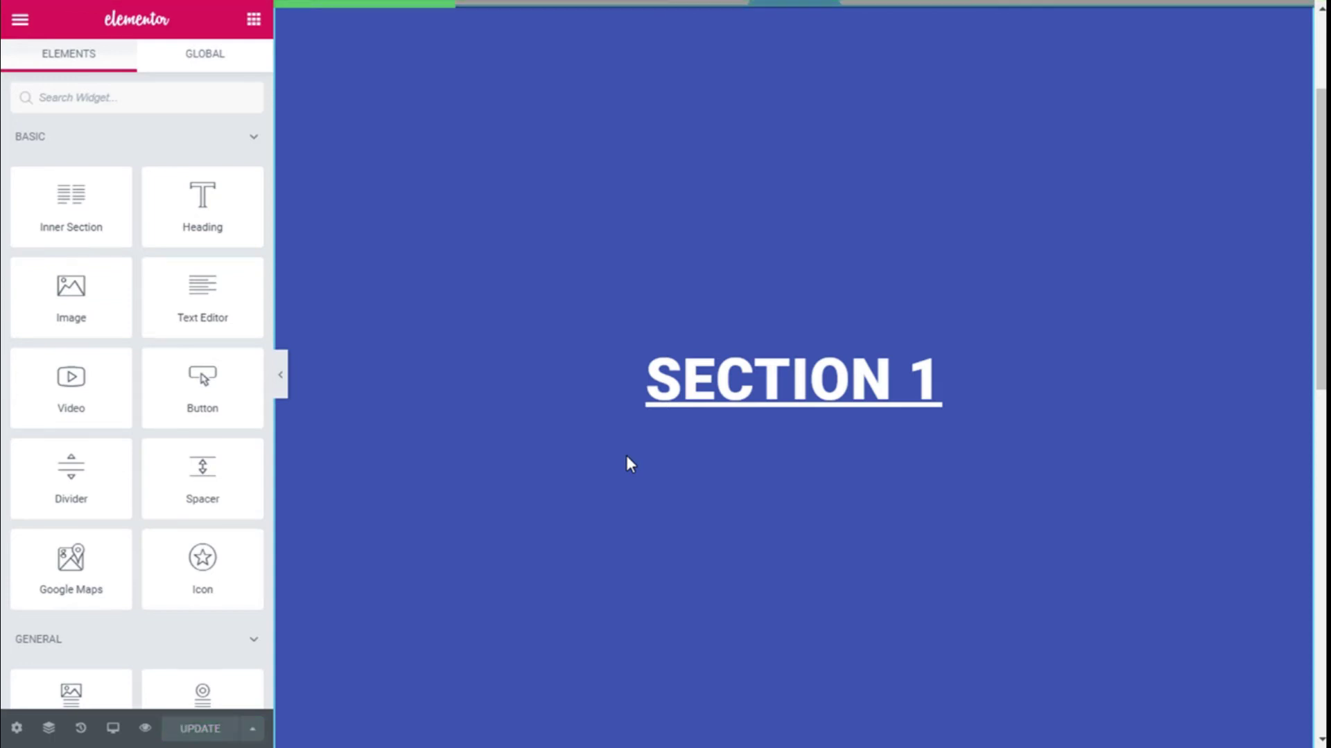
pyautogui.click(21, 21)
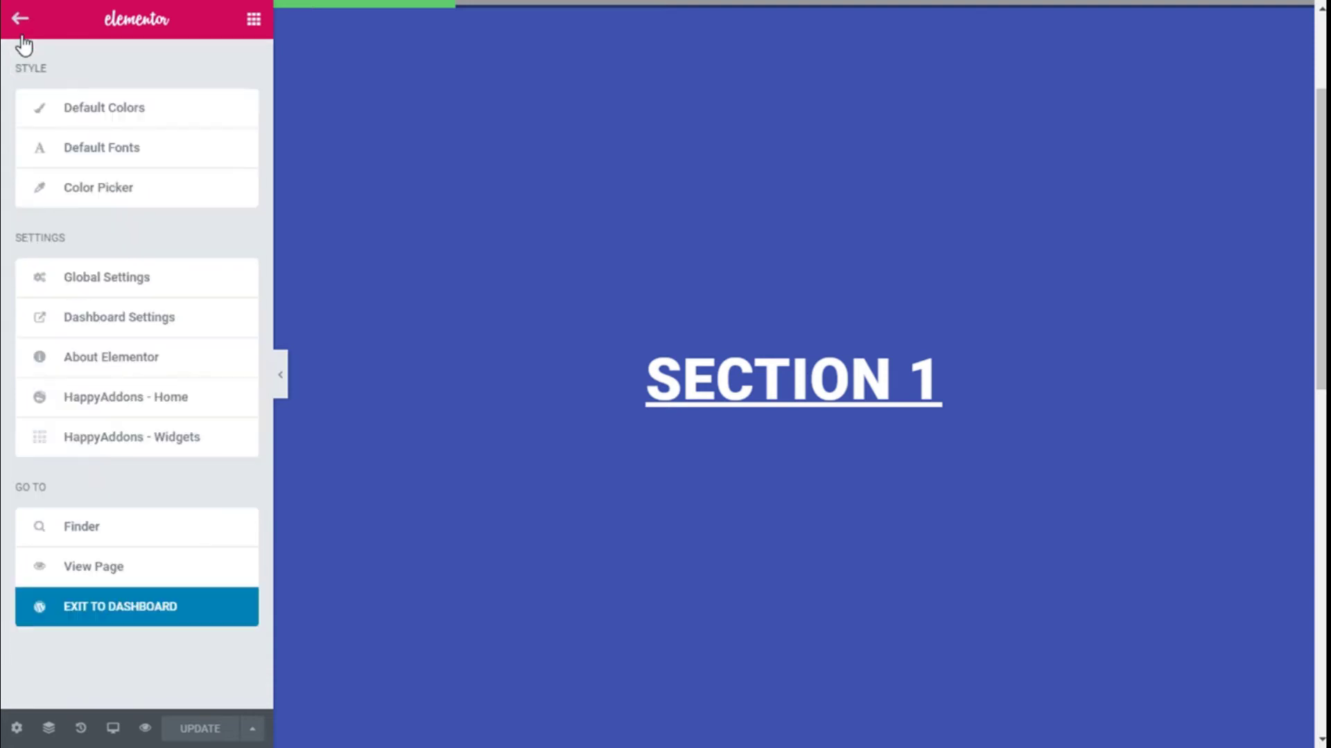
pyautogui.click(144, 612)
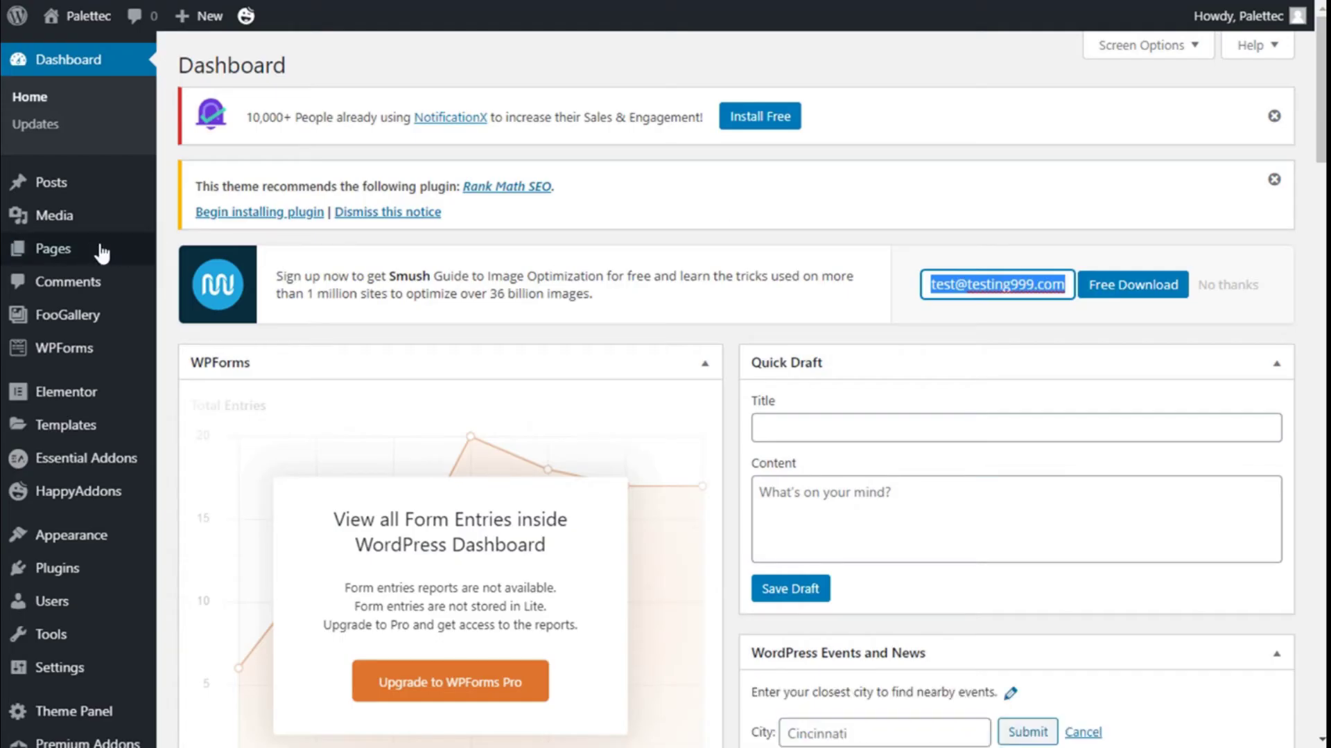
# Create a new page titled "Vertical Scroll" and set its content layout to Full Width.
pyautogui.moveTo(92, 254)
pyautogui.click(202, 282)
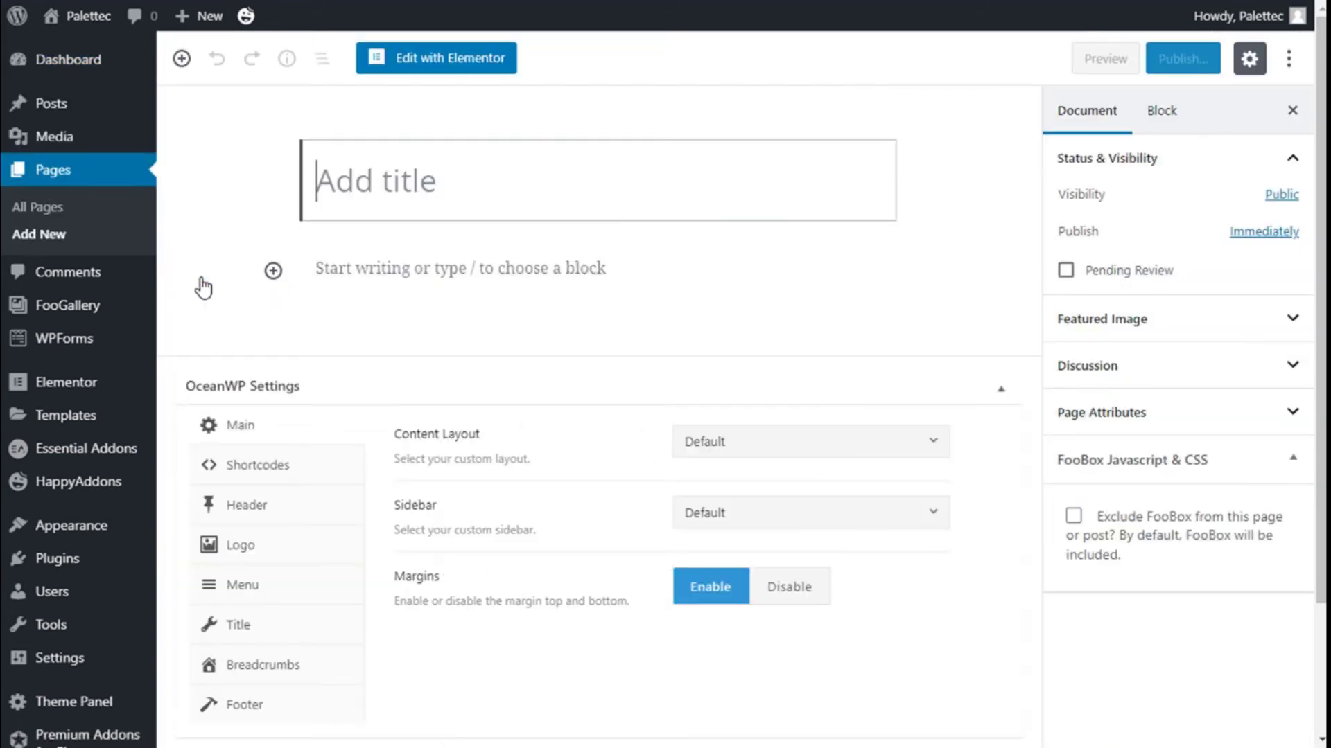
pyautogui.write('V')
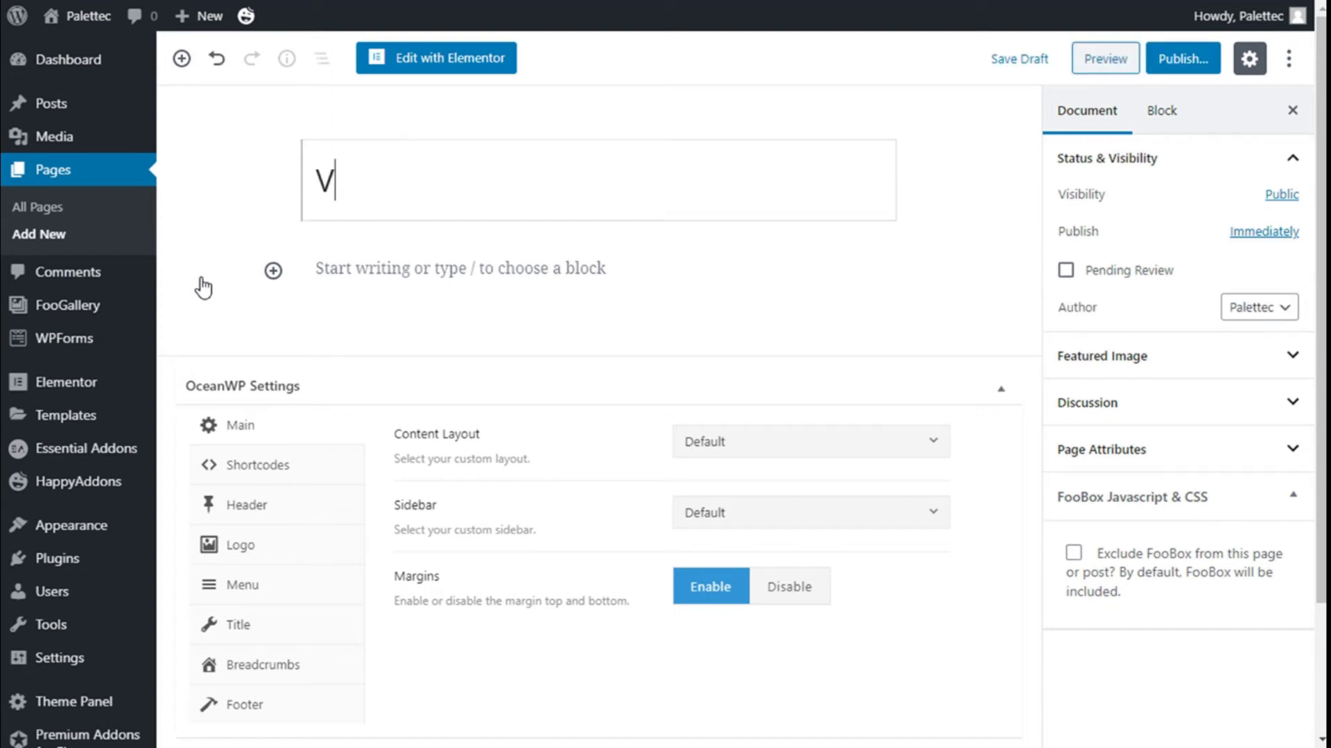
pyautogui.write('ert')
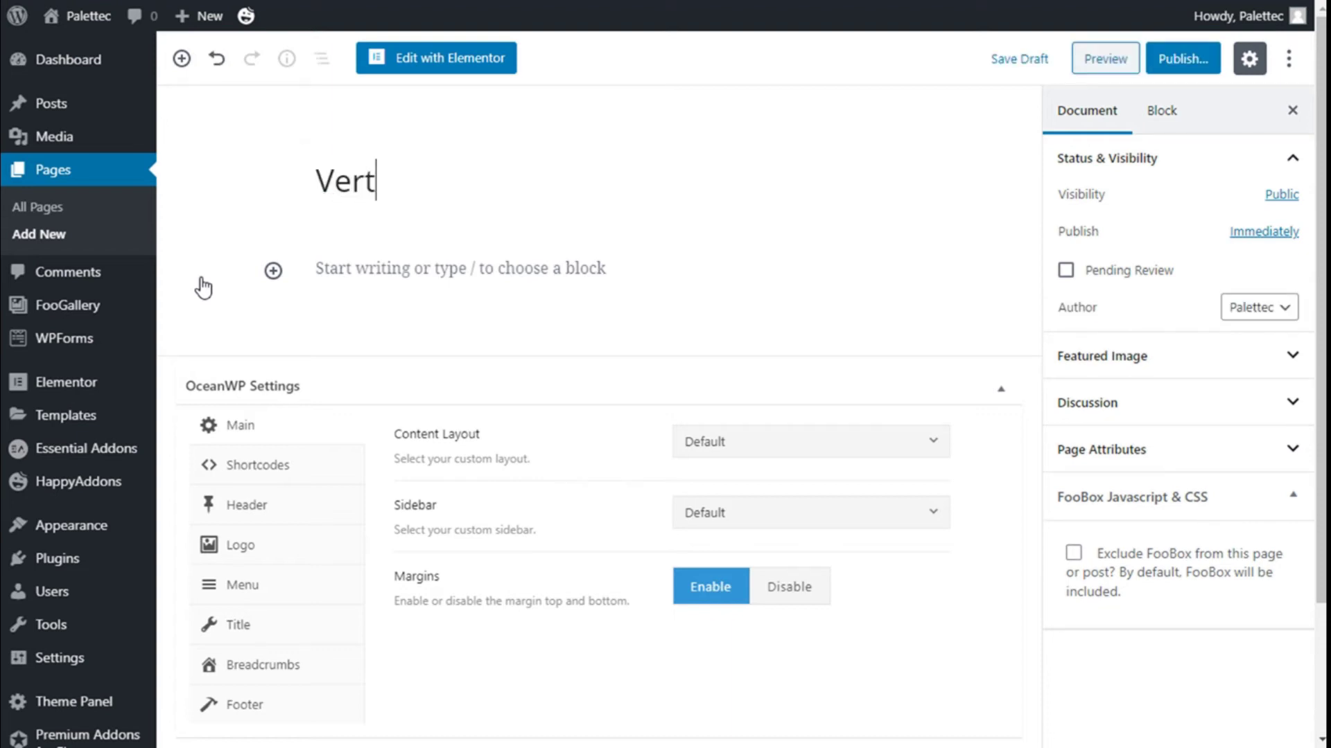
pyautogui.write('ical Scroll')
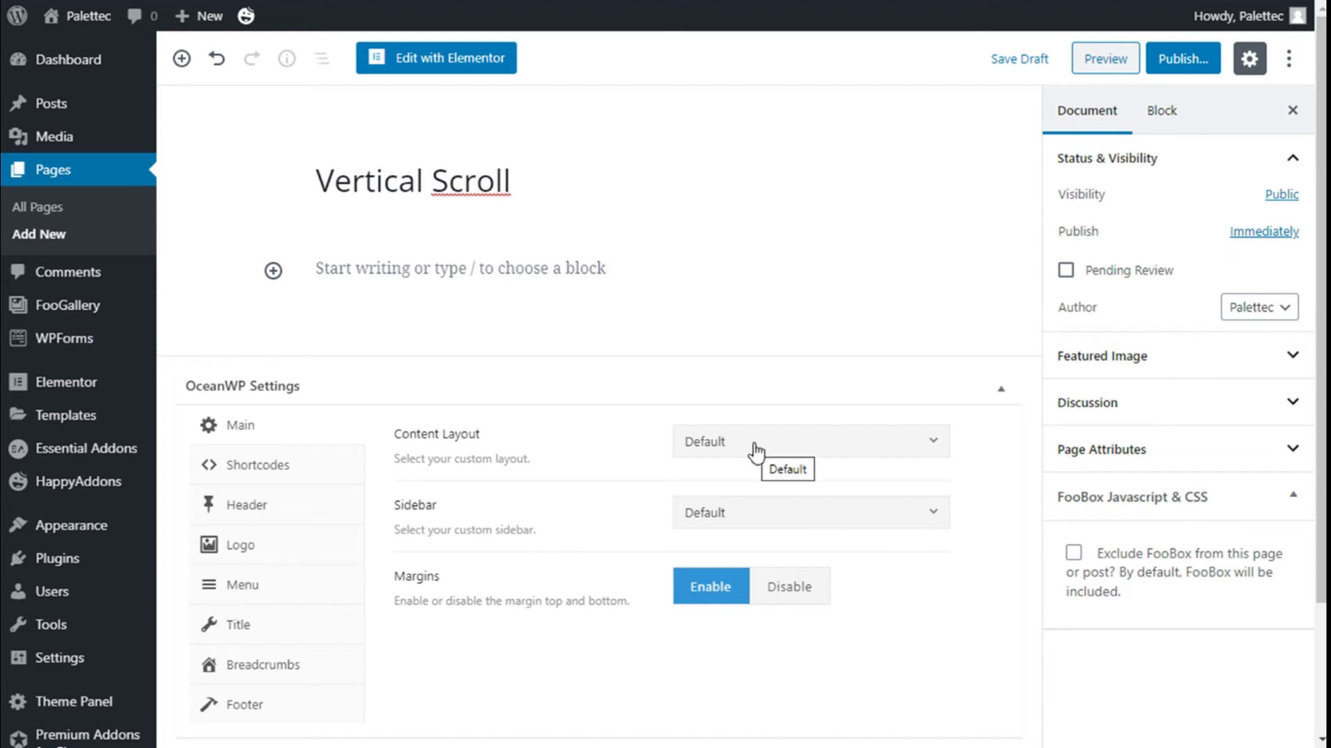
pyautogui.click(795, 452)
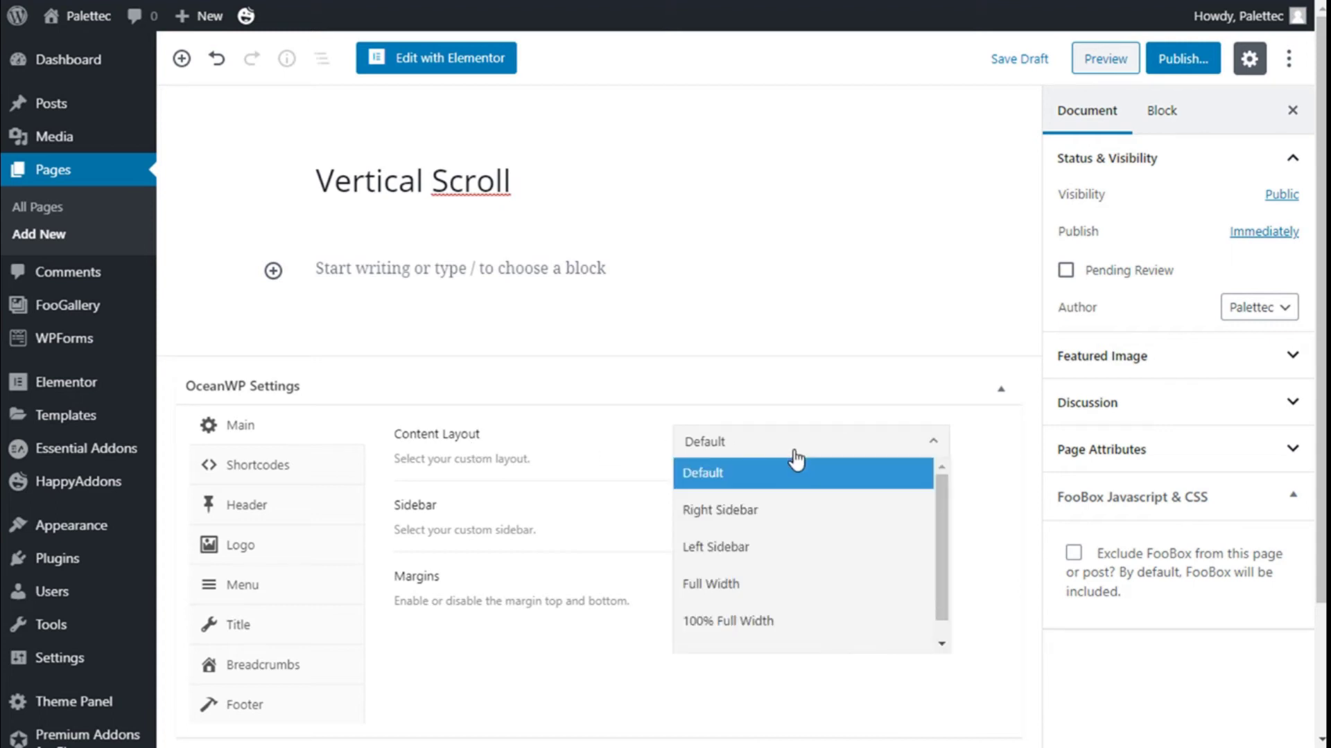
pyautogui.click(733, 588)
# Disable the page title display in the OceanWP settings and publish the Vertical Scroll page.
pyautogui.scroll(-2, 403, 447)
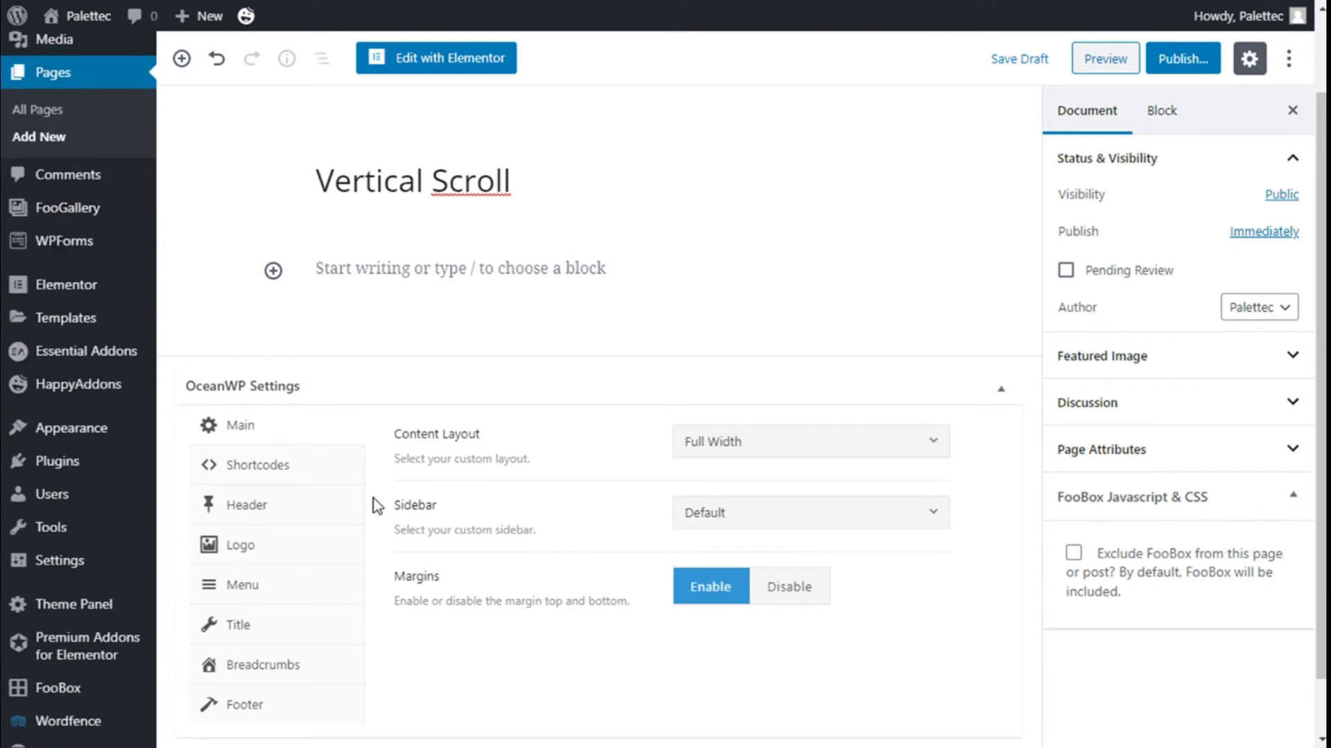
pyautogui.click(254, 632)
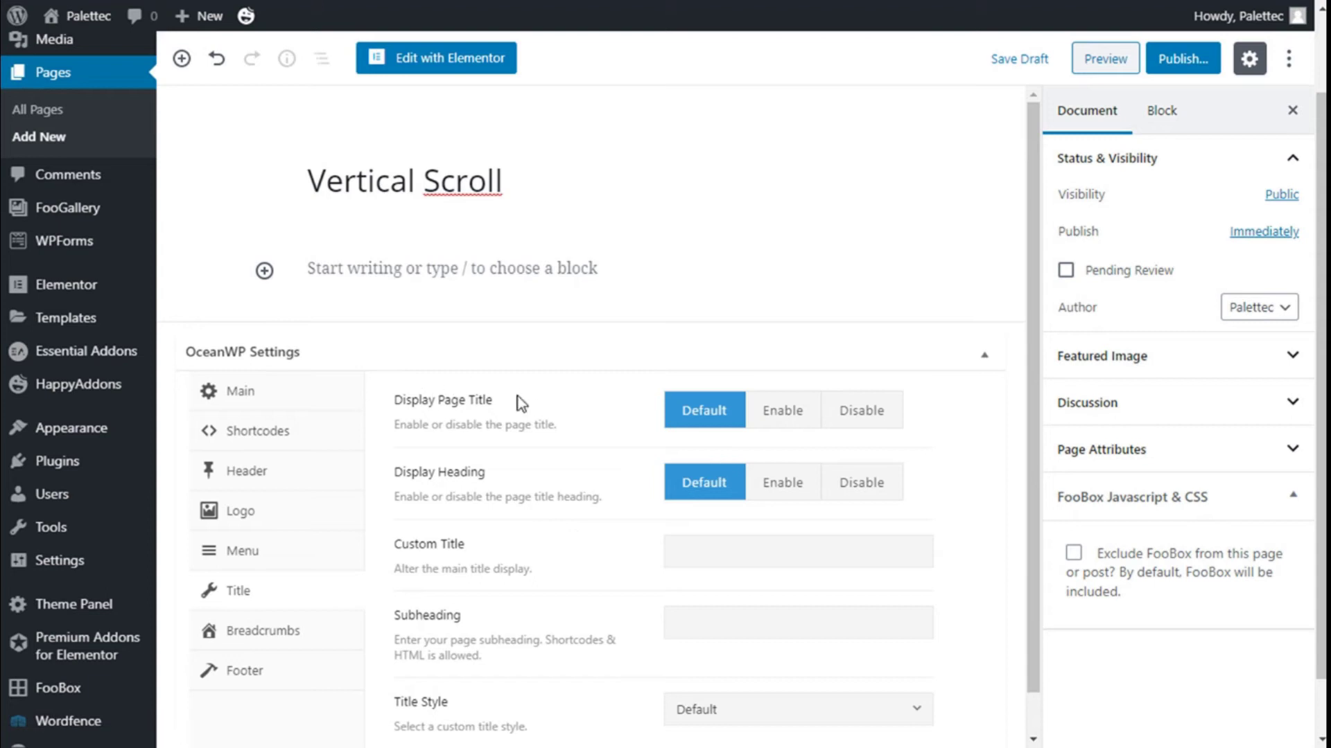
pyautogui.click(860, 417)
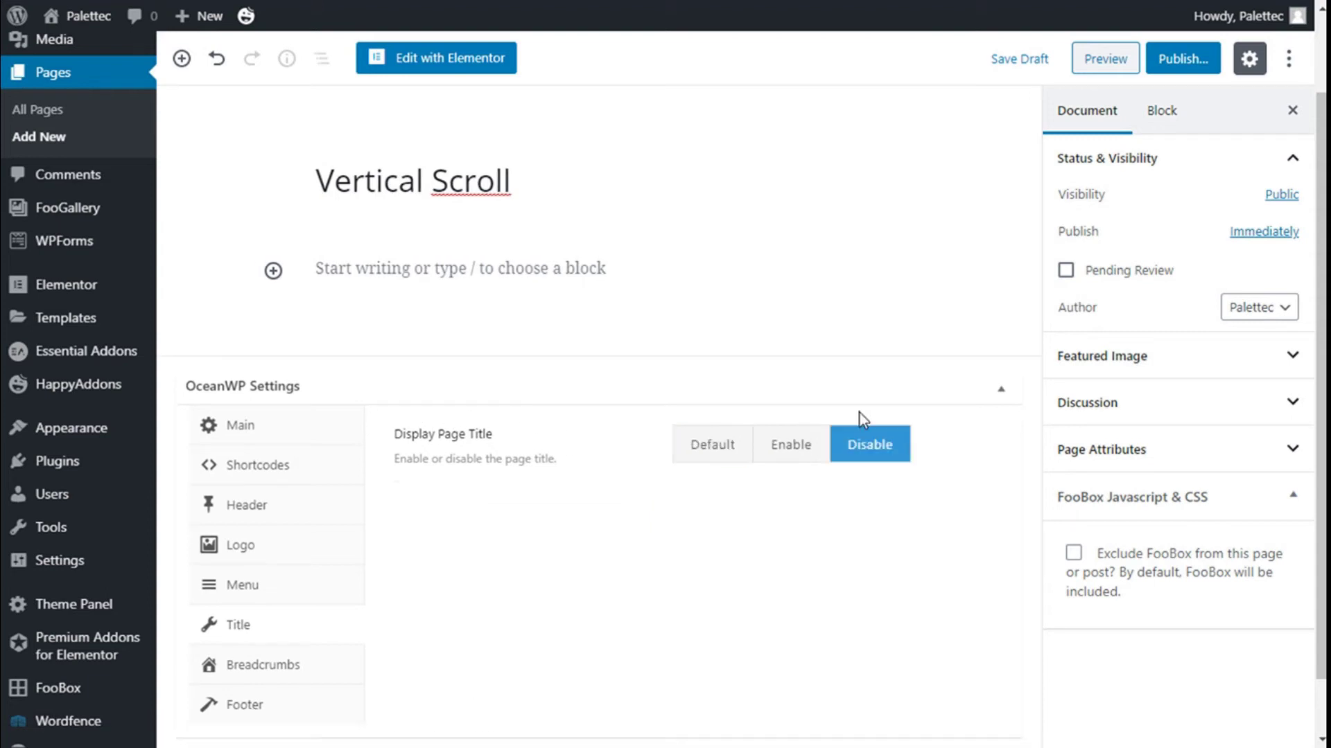
pyautogui.click(1163, 73)
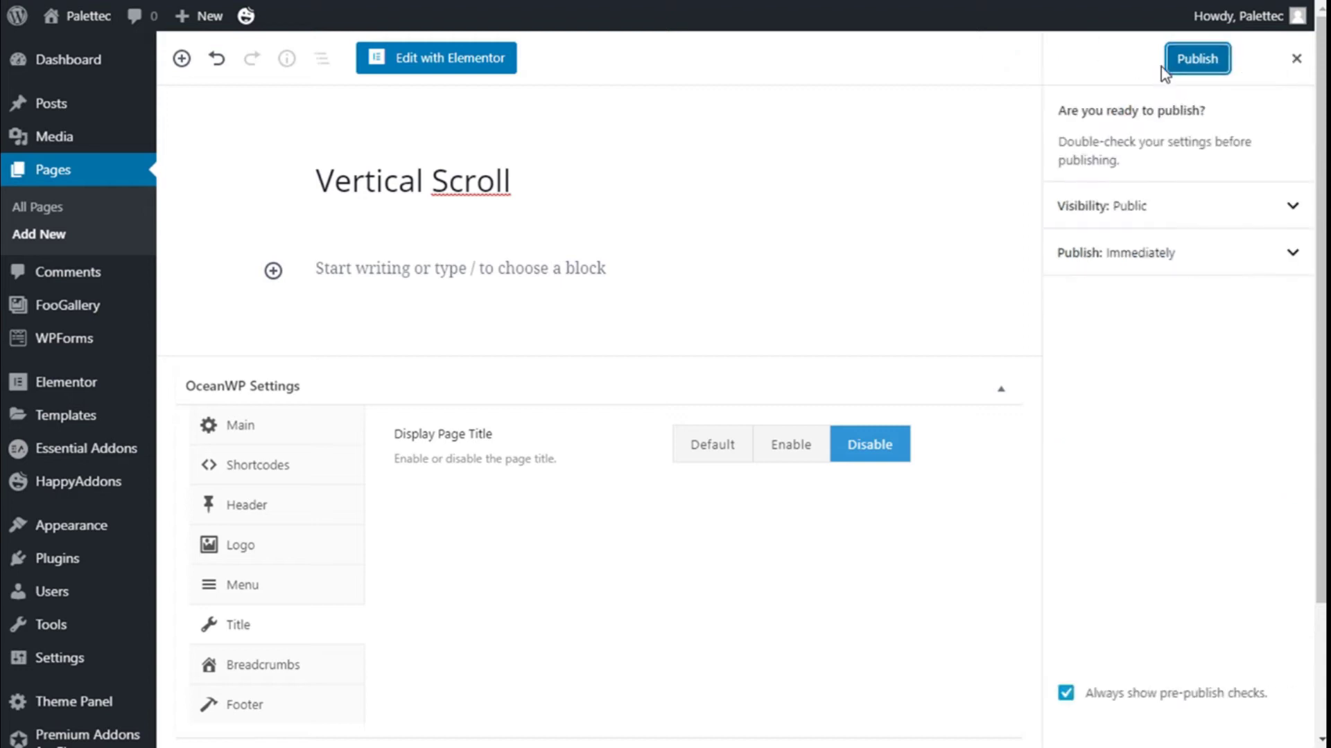
pyautogui.click(1206, 67)
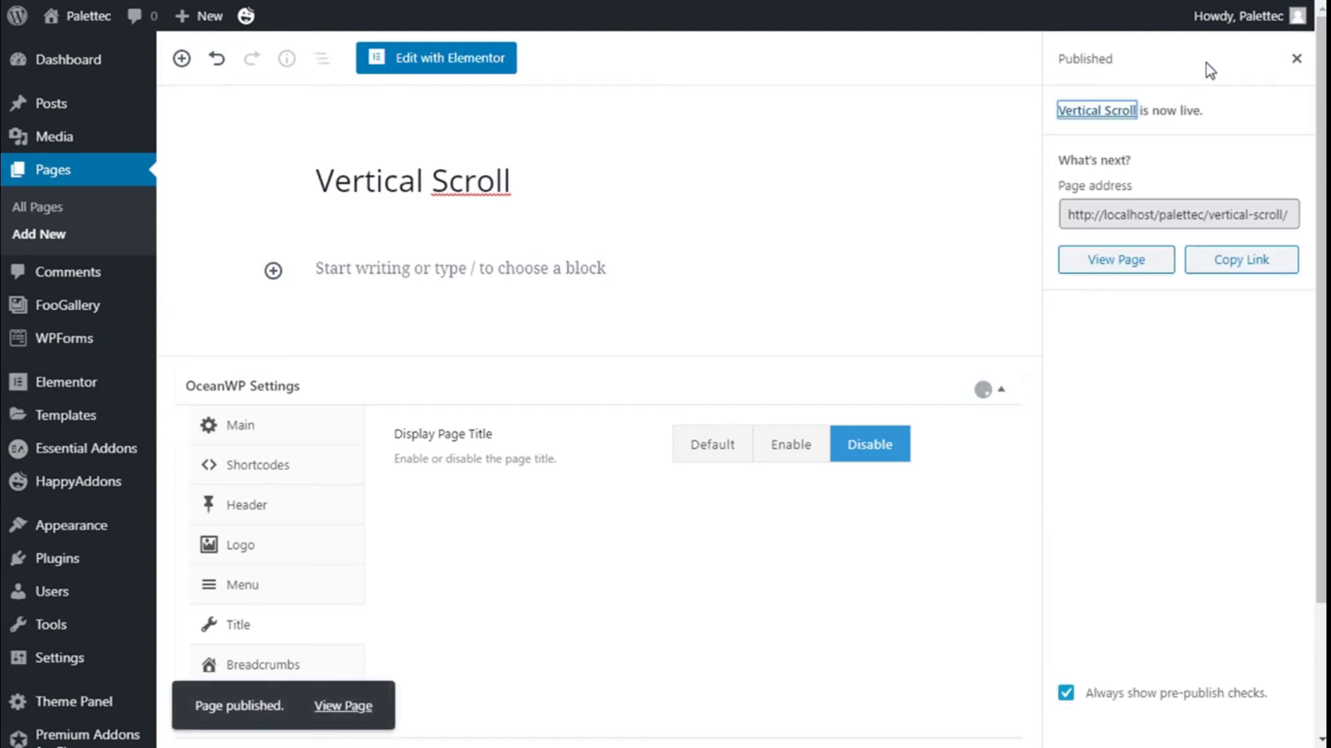
# Open the Vertical Scroll page in the Elementor editor and add a single-column section.
pyautogui.click(426, 69)
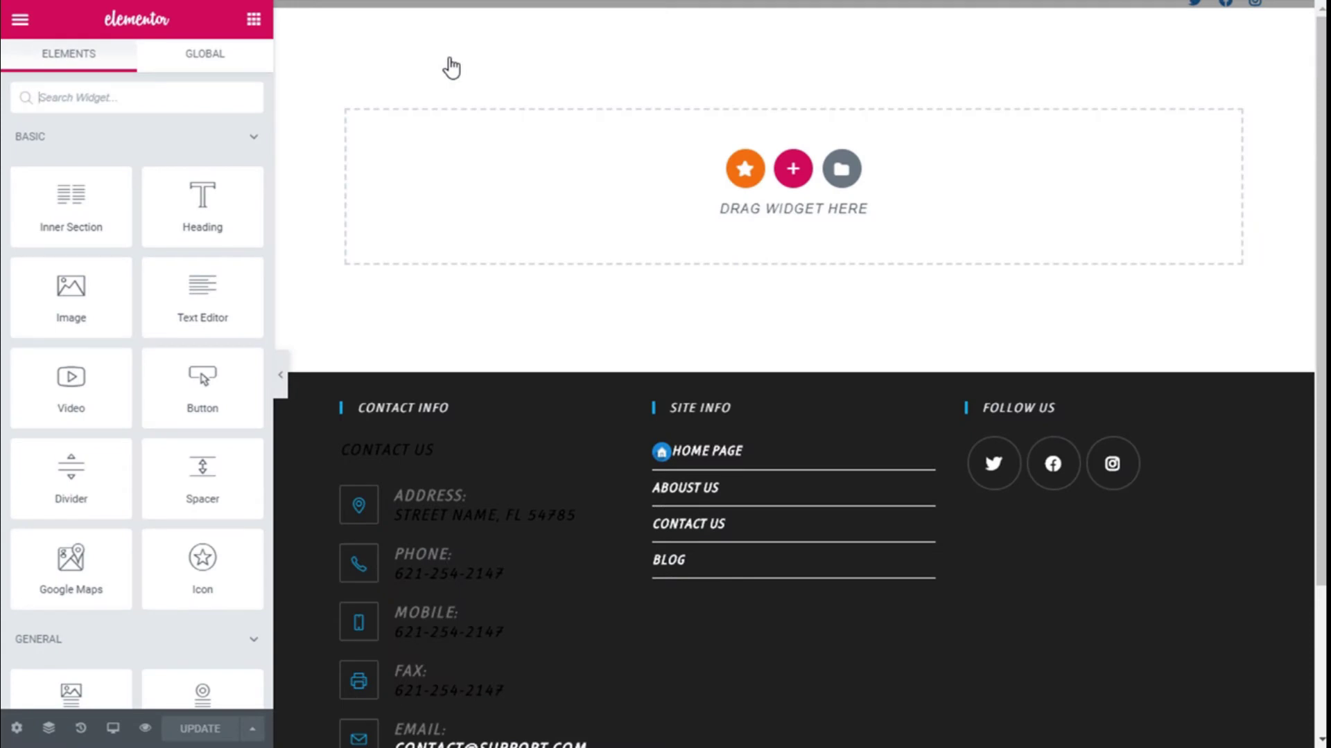
pyautogui.click(793, 170)
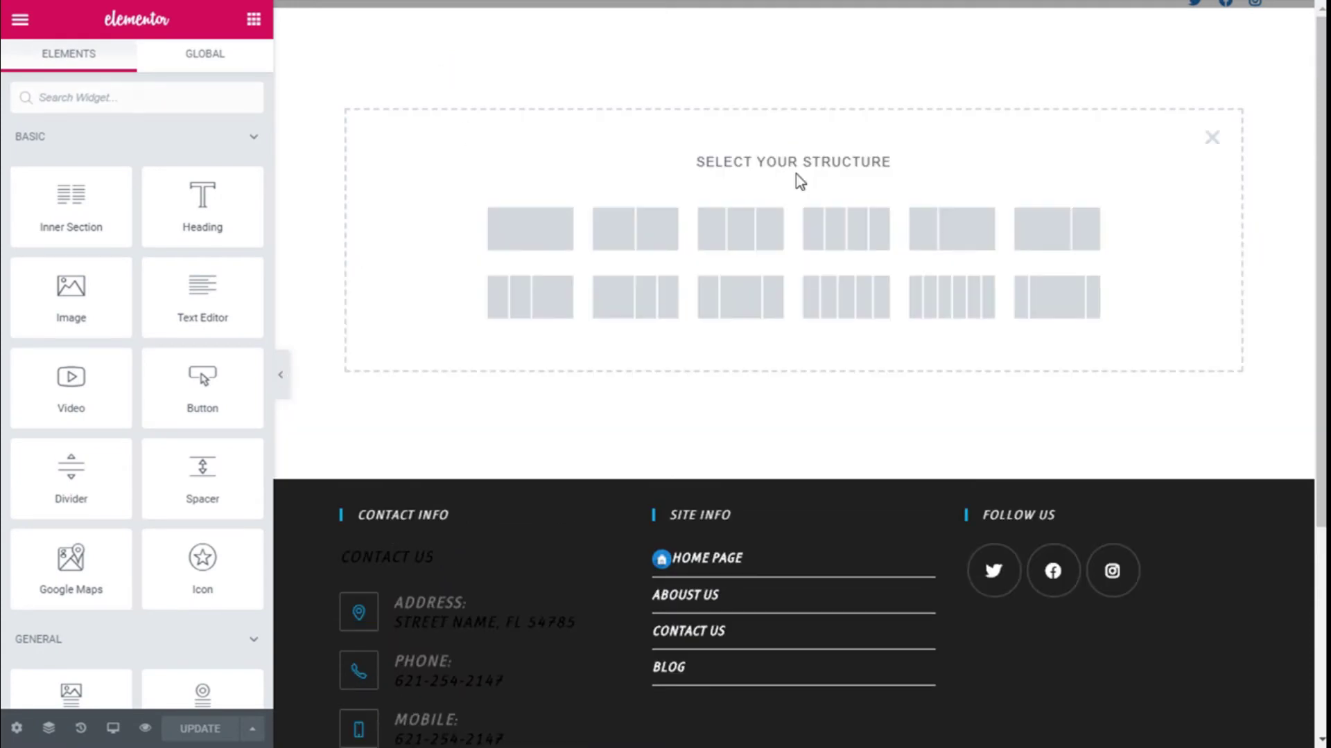
pyautogui.click(541, 225)
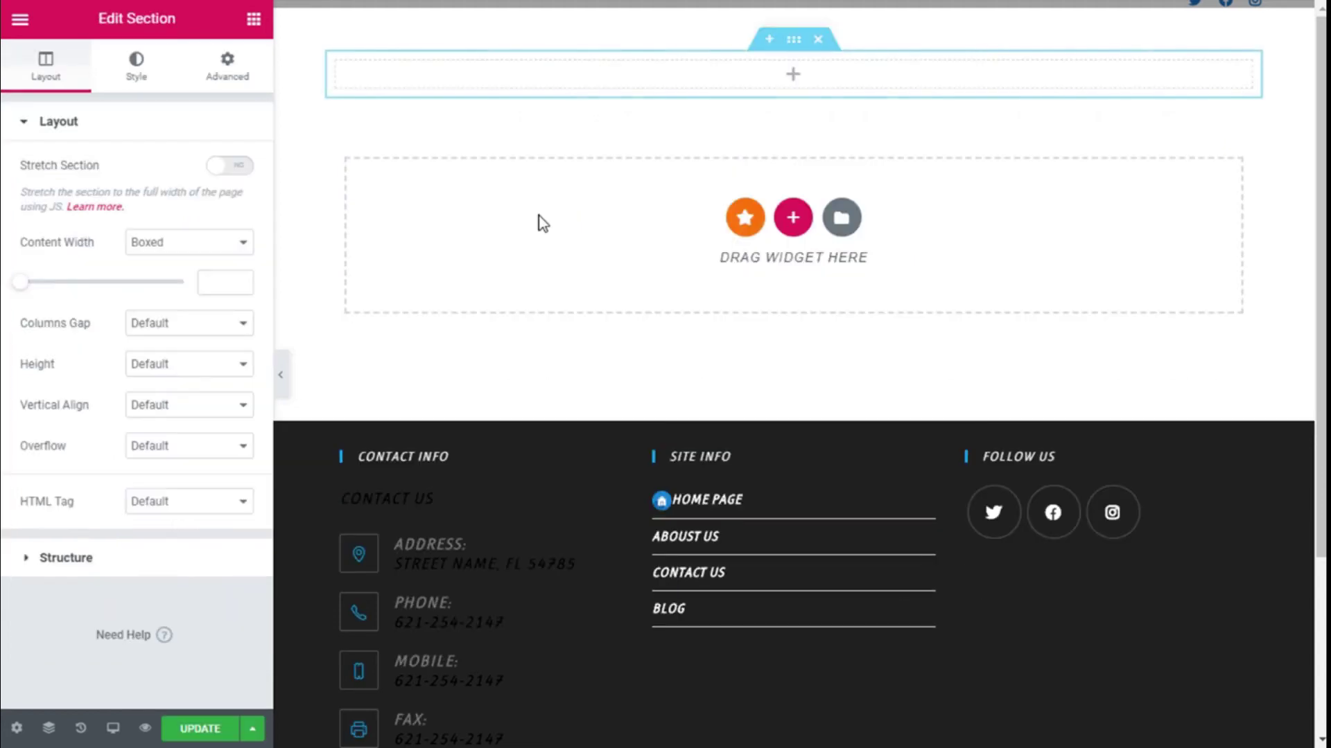
# Stretch the new section and set its content width to Full Width, columns gap to No Gap and height to Fit To Screen.
pyautogui.click(234, 168)
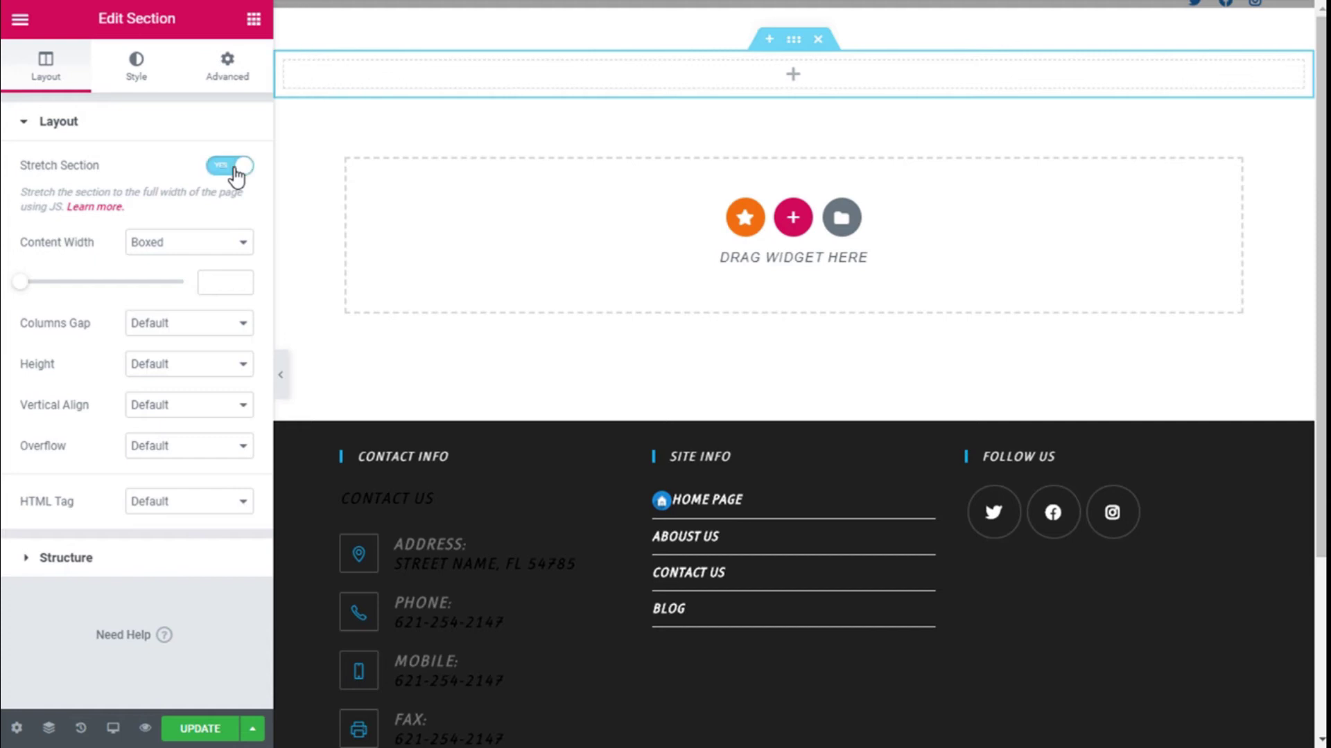
pyautogui.click(177, 243)
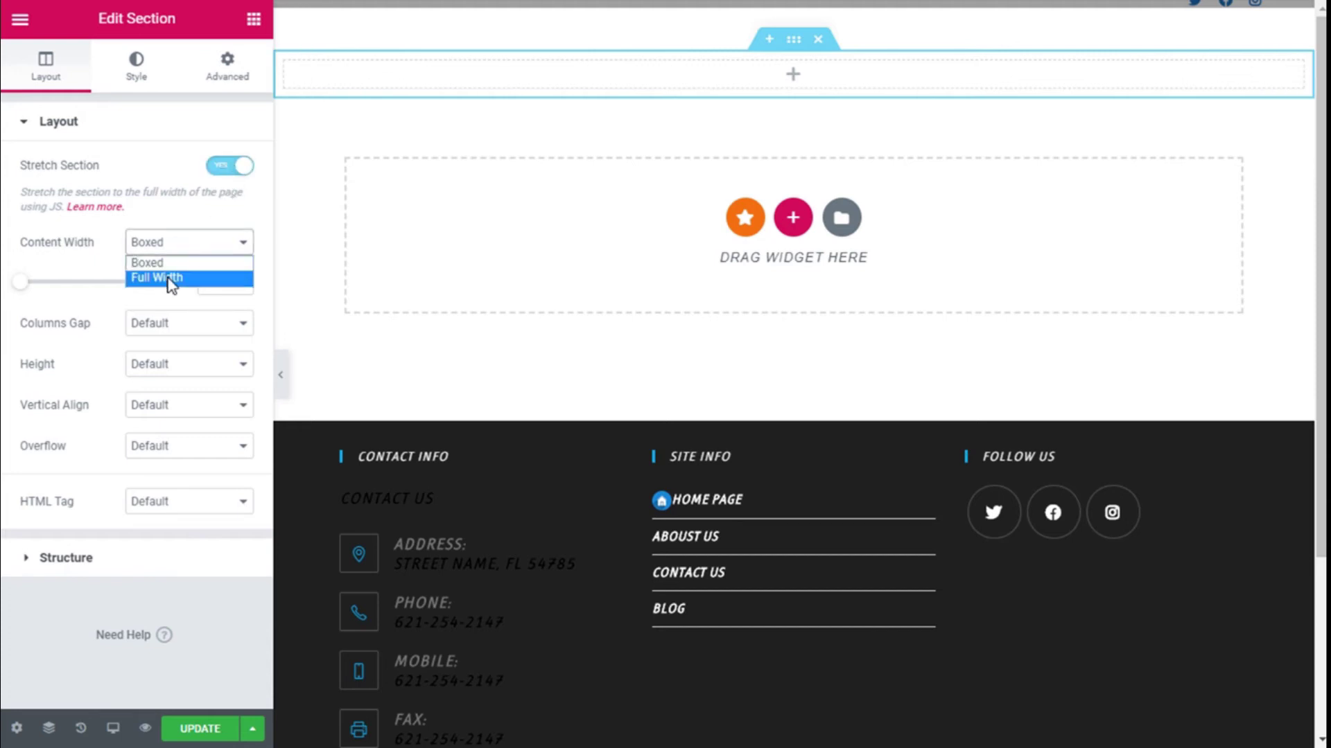
pyautogui.click(170, 278)
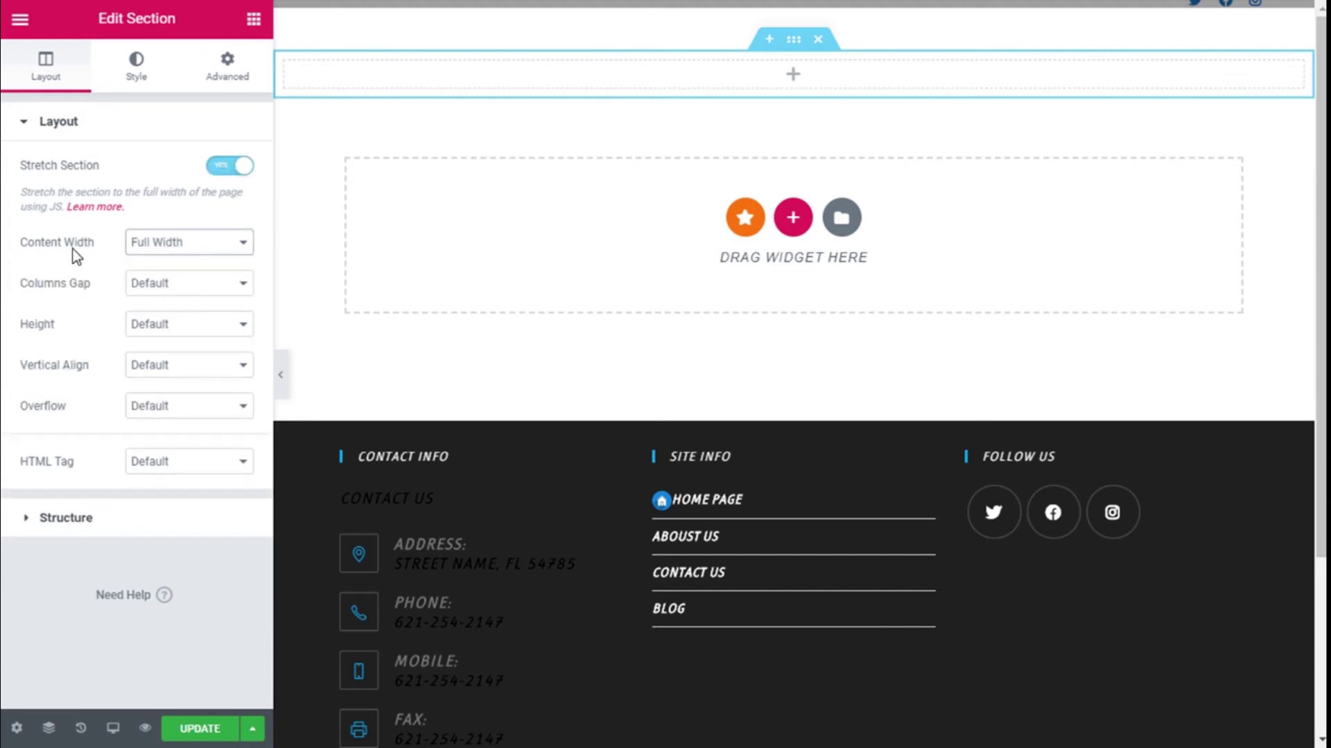
pyautogui.click(180, 286)
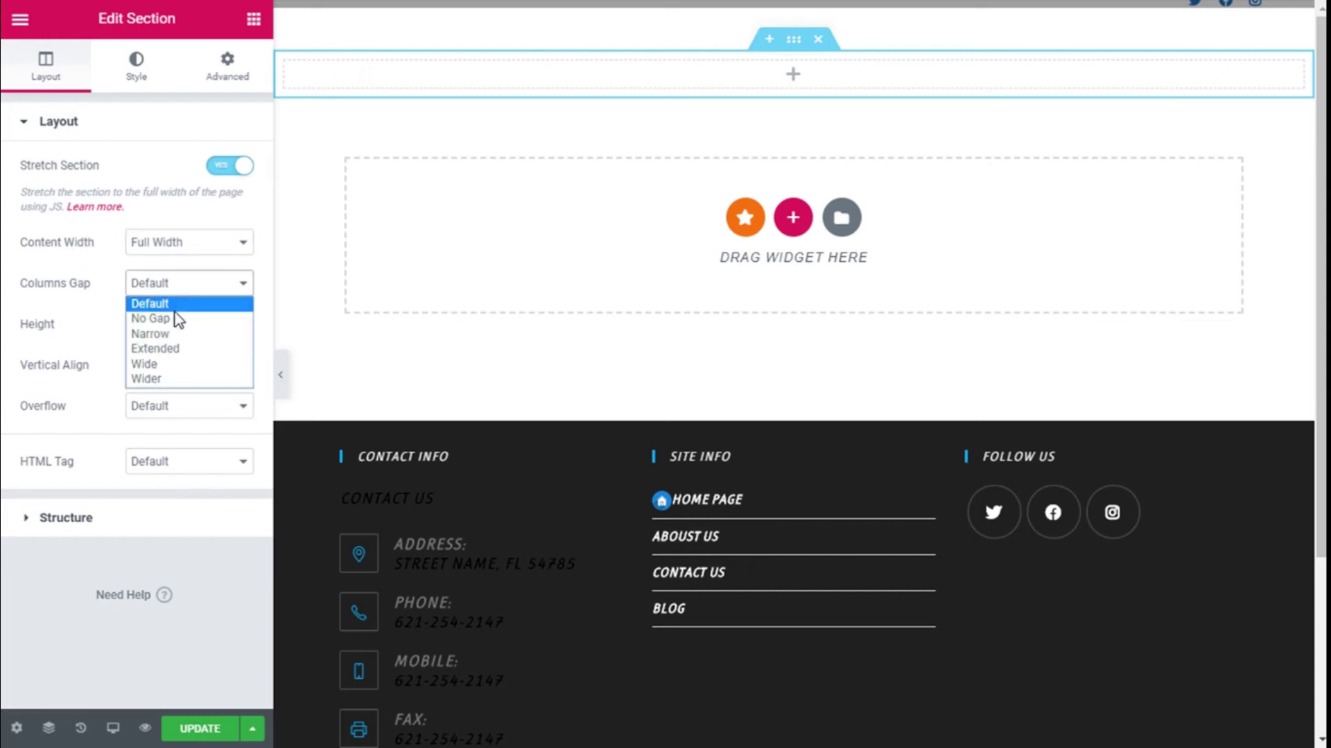
pyautogui.click(177, 320)
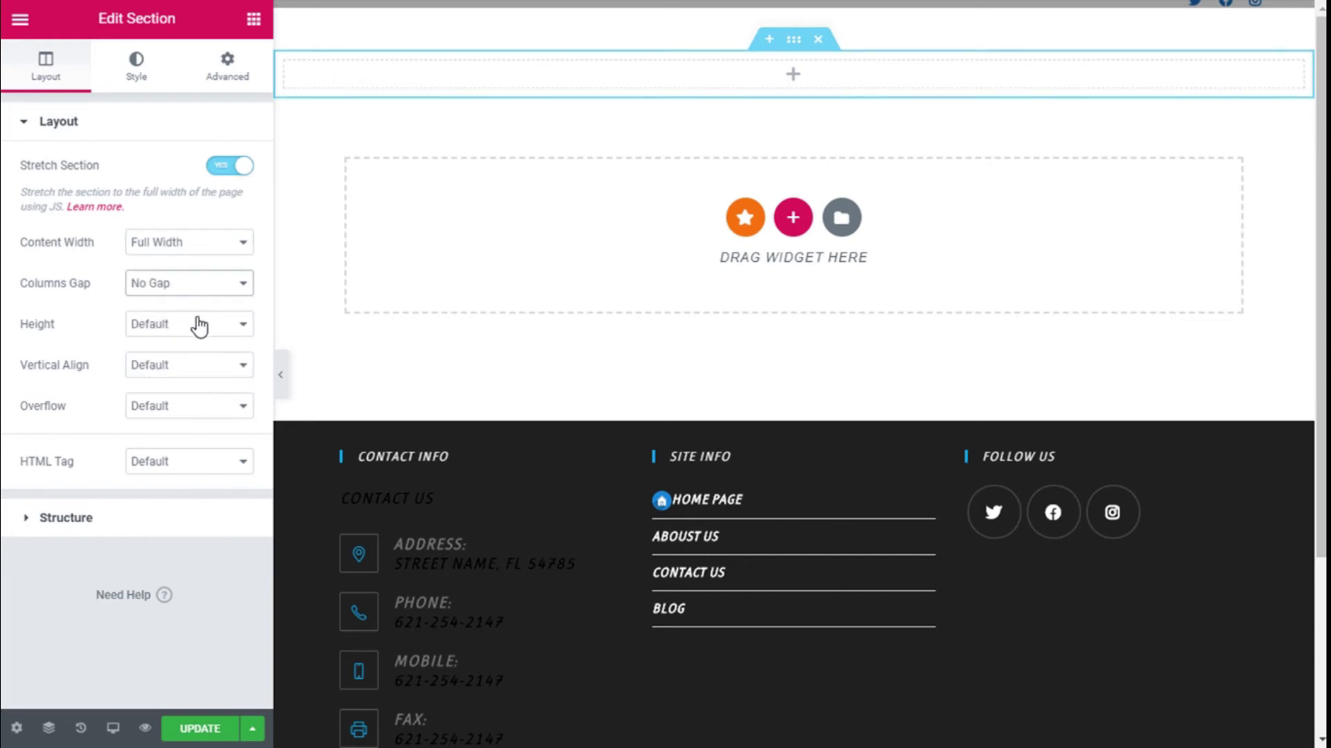
pyautogui.click(199, 326)
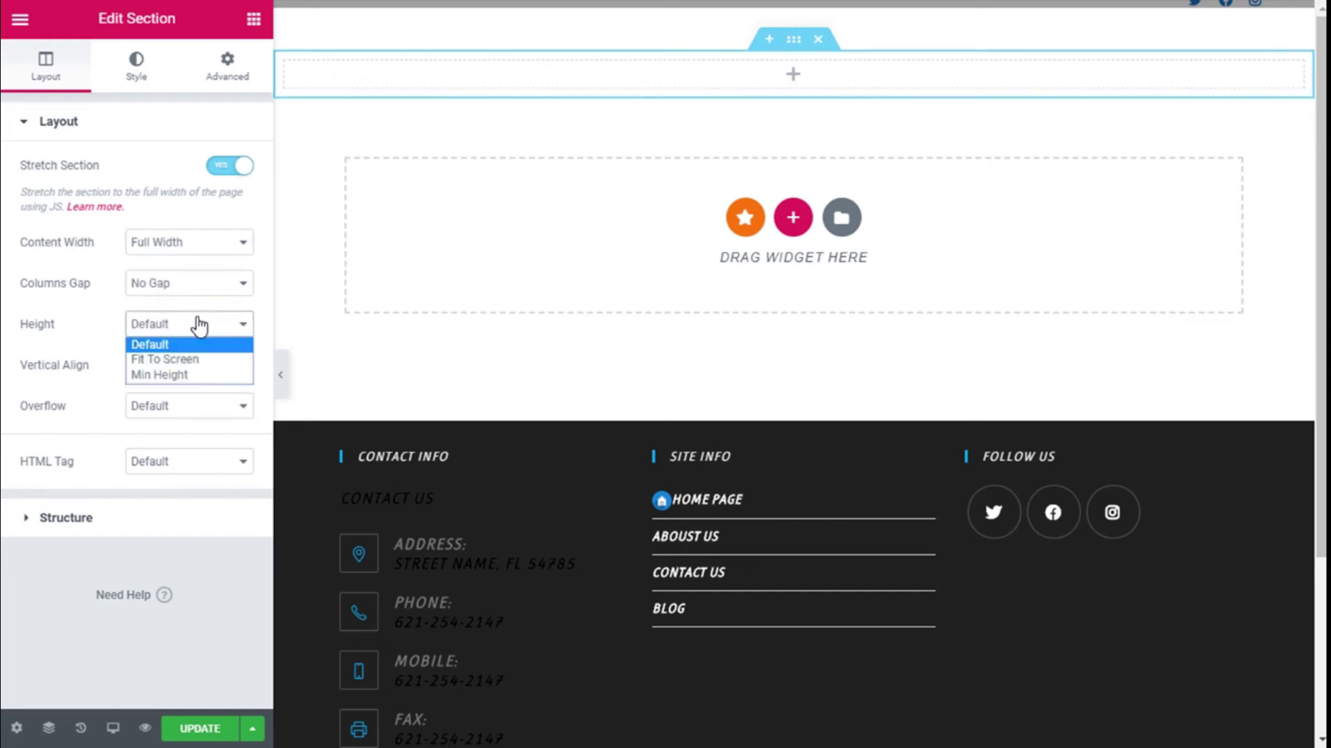
pyautogui.click(194, 359)
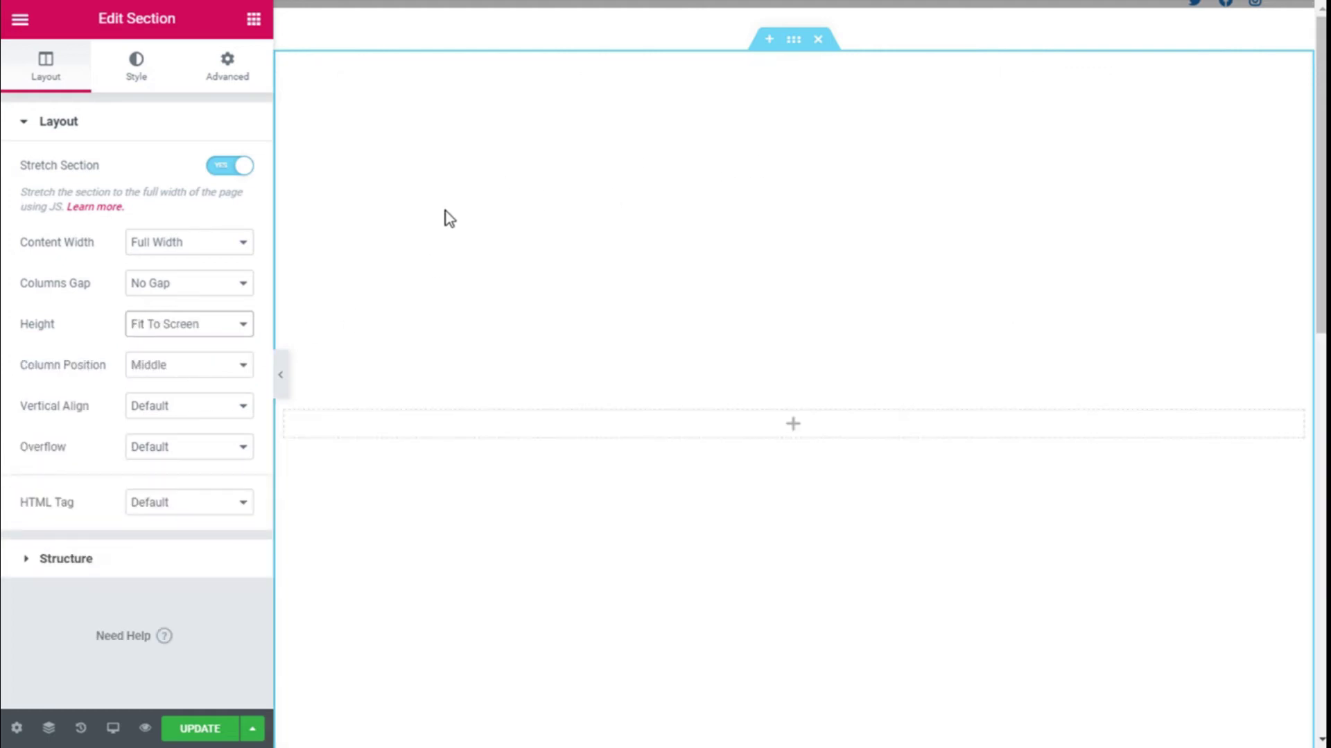
# Place a Premium Vertical Scroll widget in the section's empty column, with Elementor Templates as its content type.
pyautogui.click(253, 31)
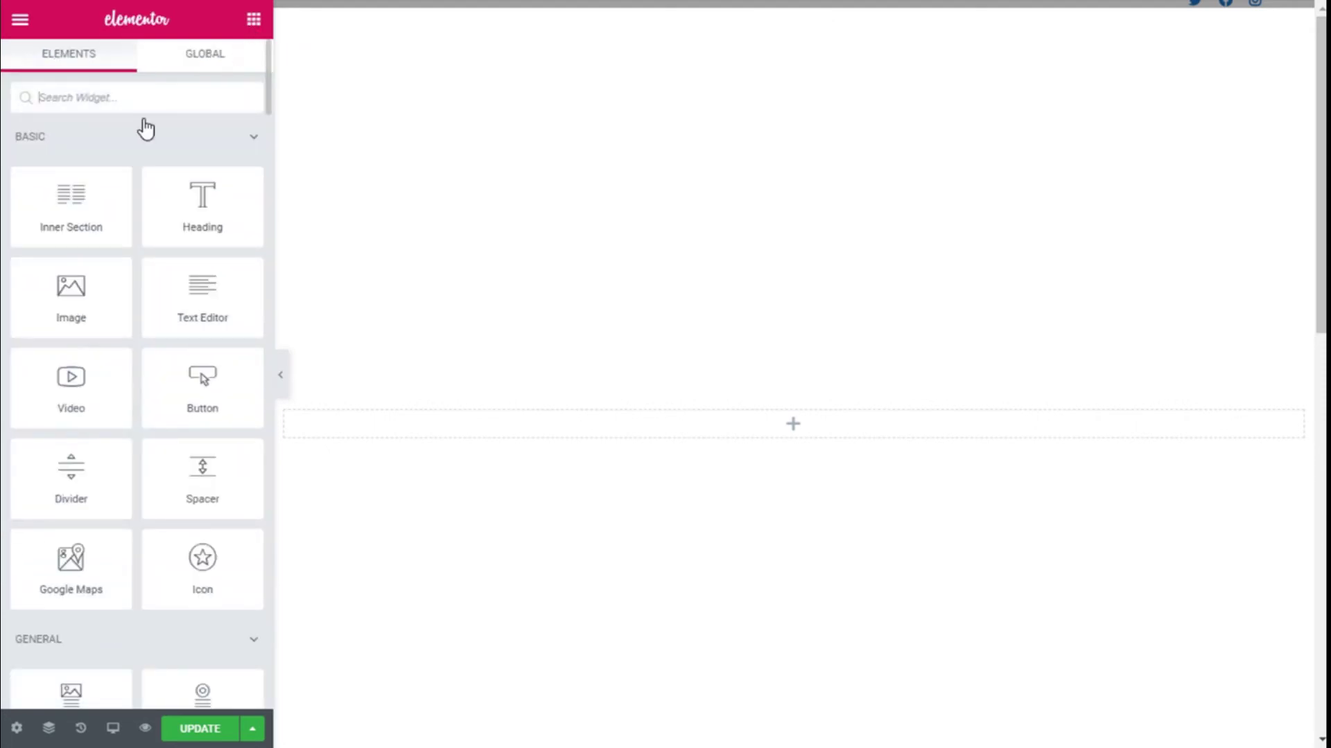
pyautogui.write('Vert')
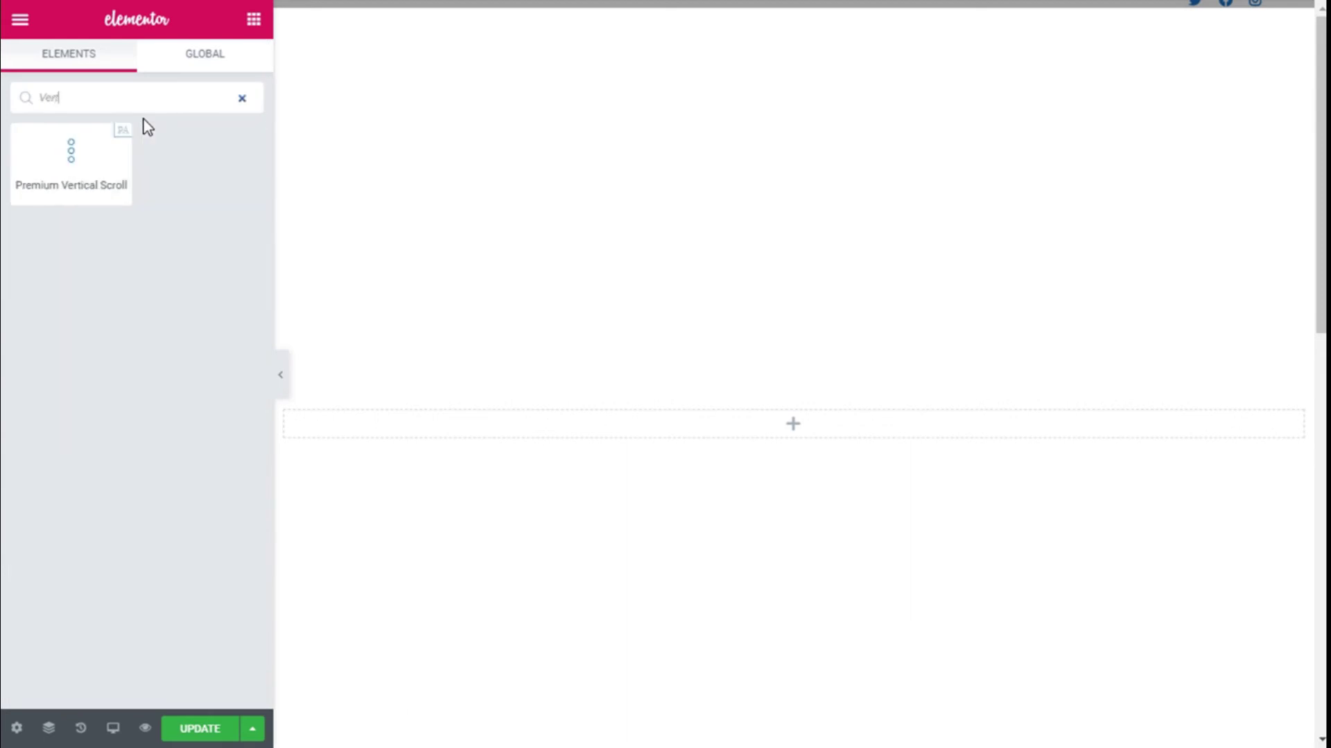
pyautogui.write('ical')
pyautogui.click(75, 158)
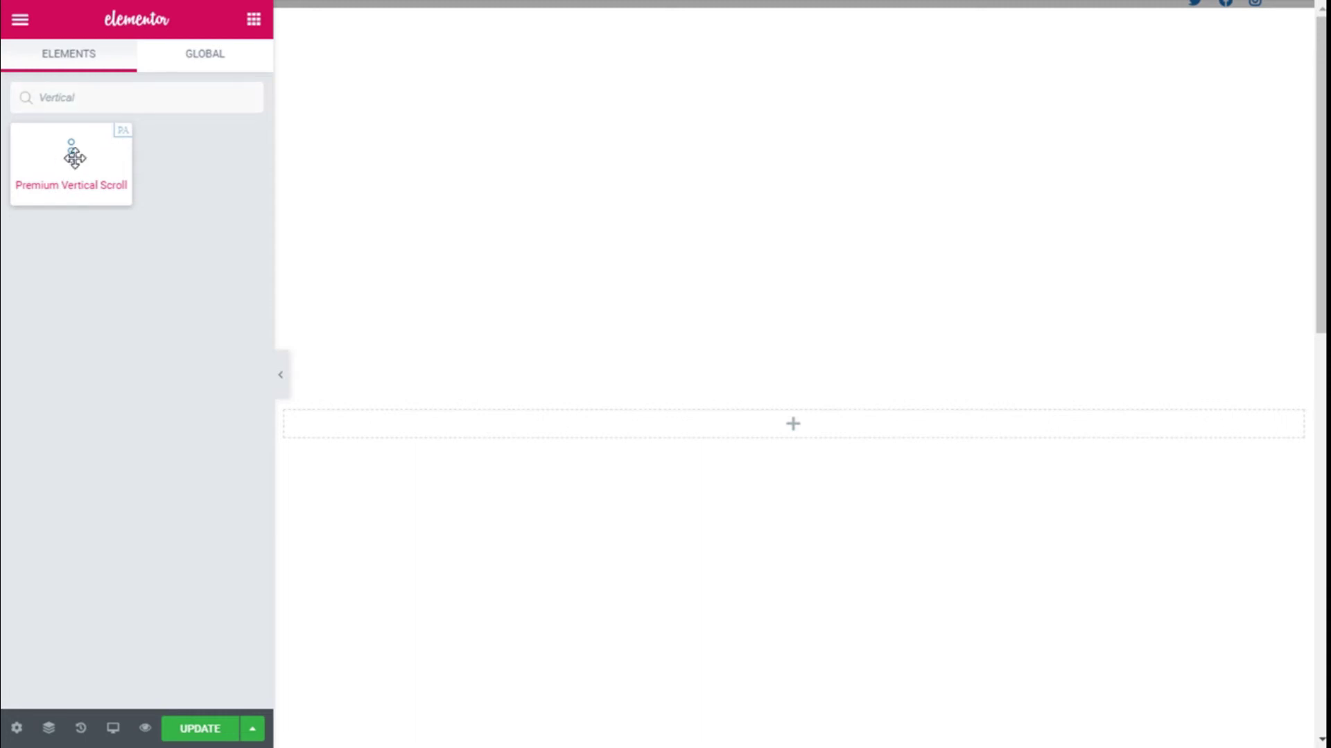
pyautogui.moveTo(74, 158); pyautogui.dragTo(805, 429)
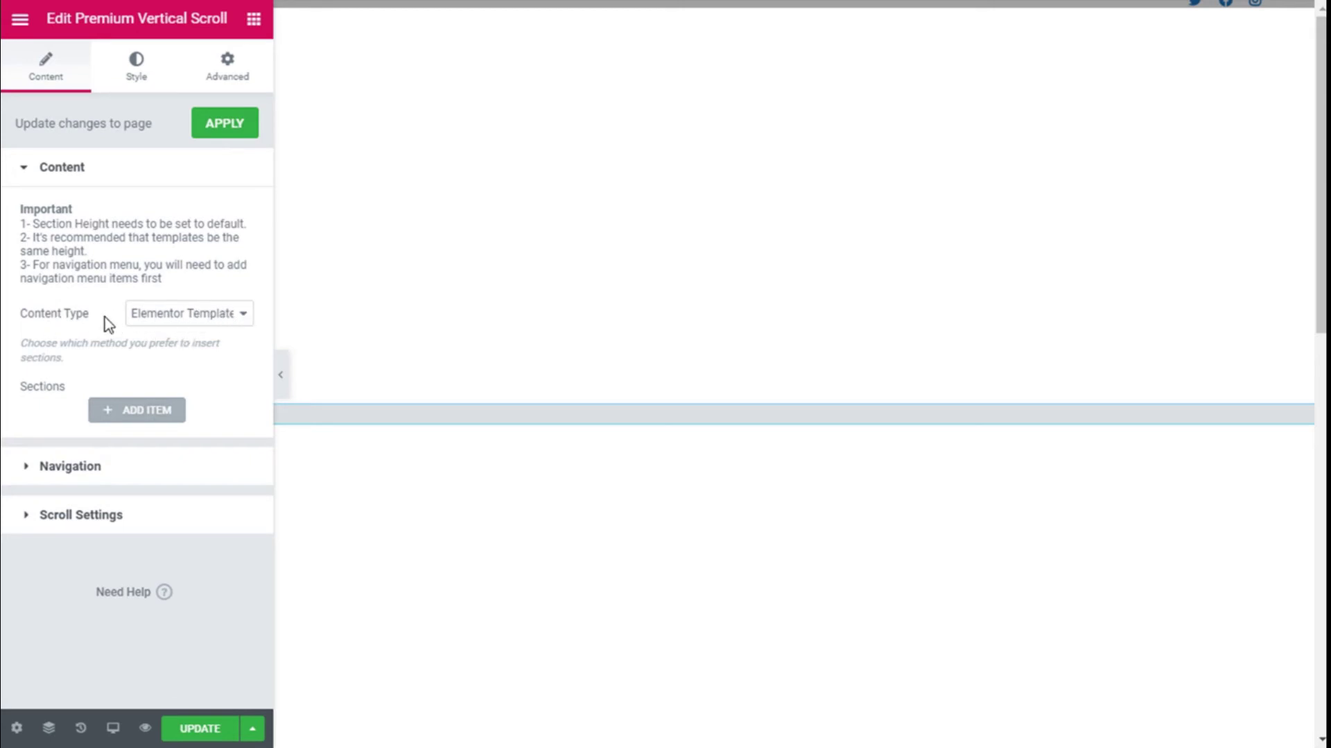
pyautogui.click(183, 319)
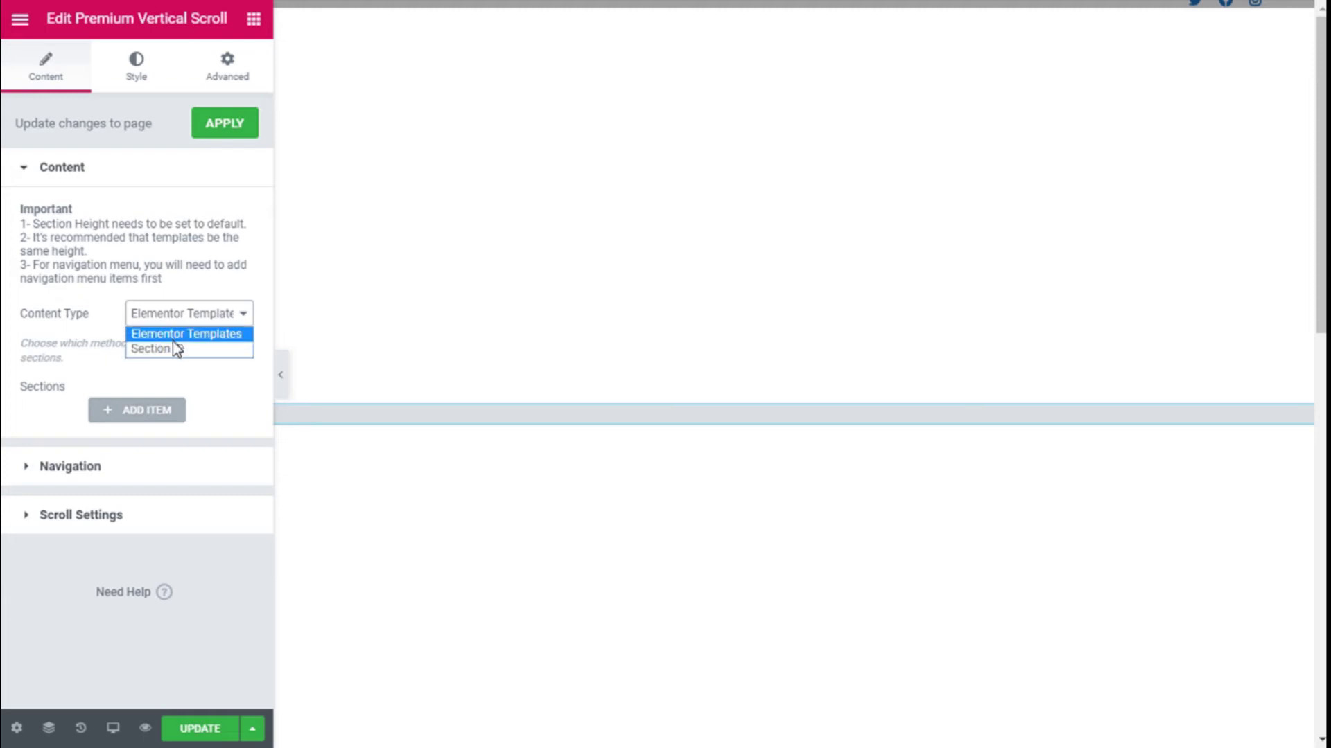
pyautogui.click(177, 335)
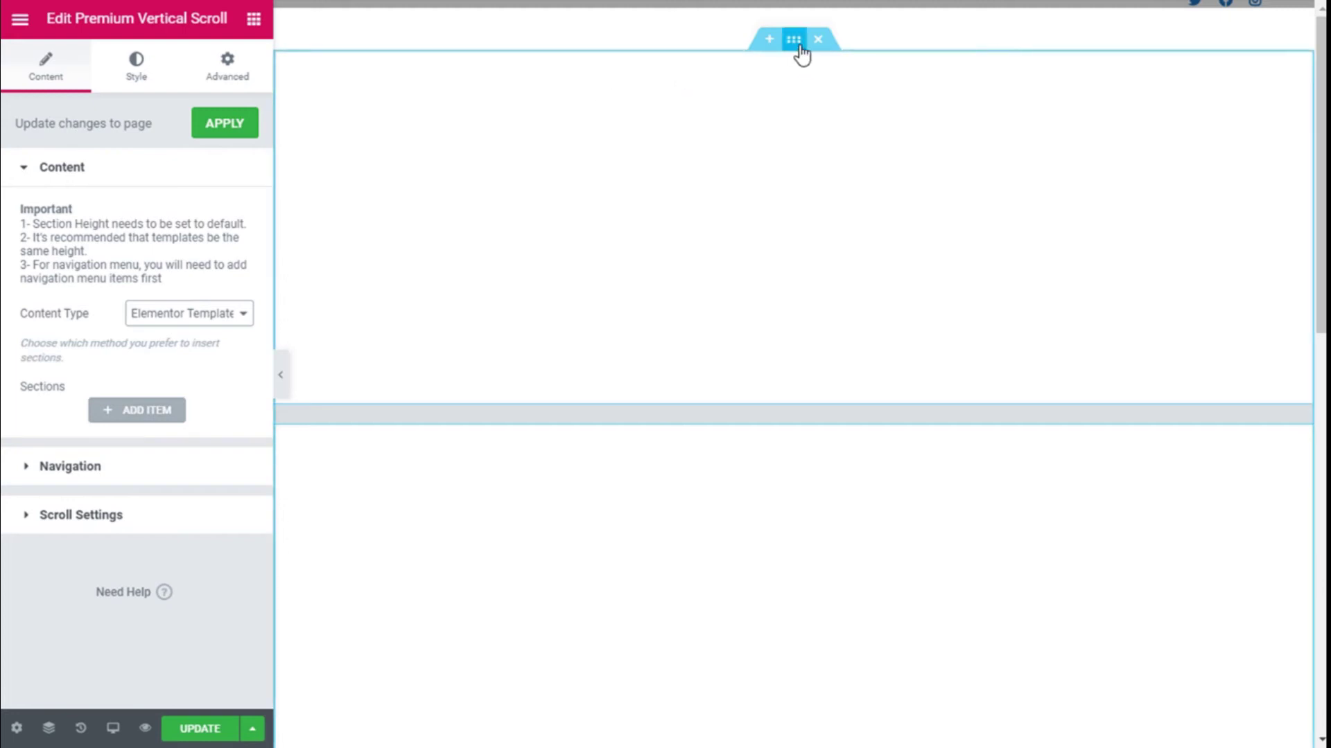
# Set the height of the section containing the vertical scroll widget to Default.
pyautogui.click(794, 42)
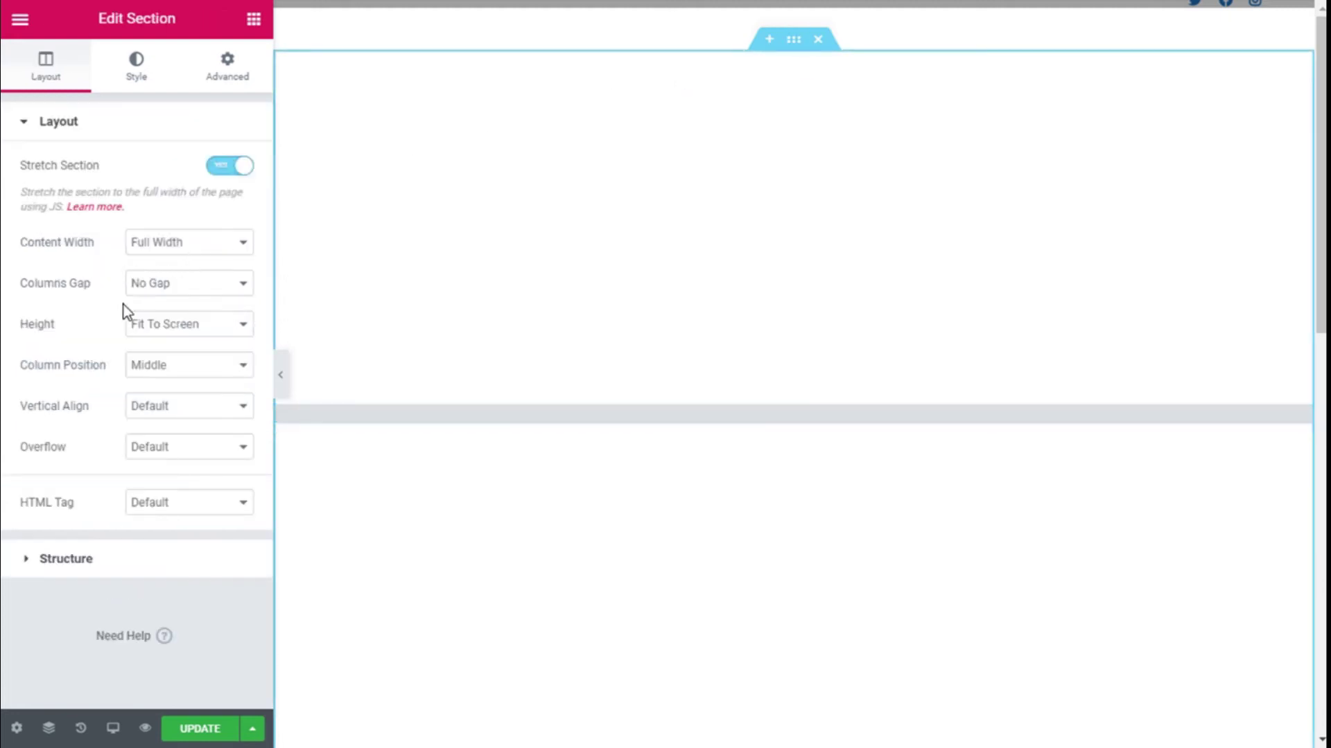
pyautogui.click(141, 334)
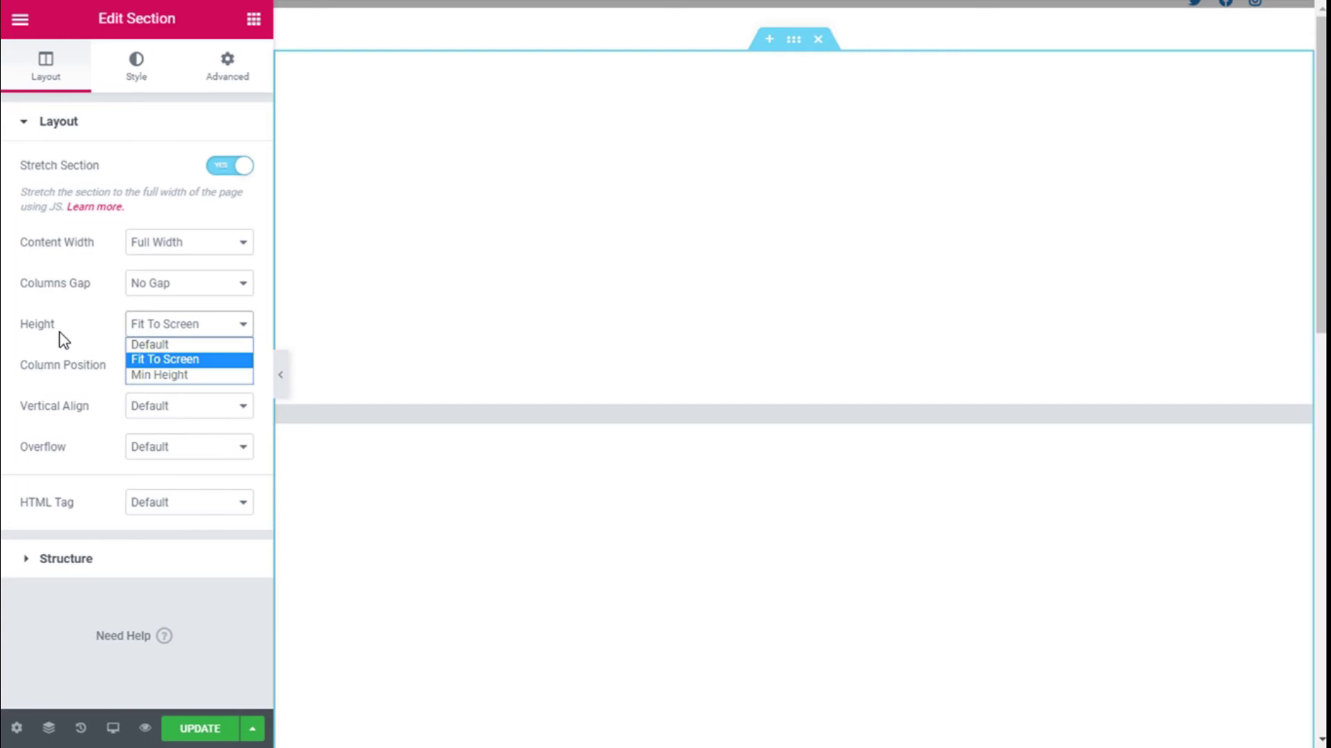
pyautogui.click(161, 346)
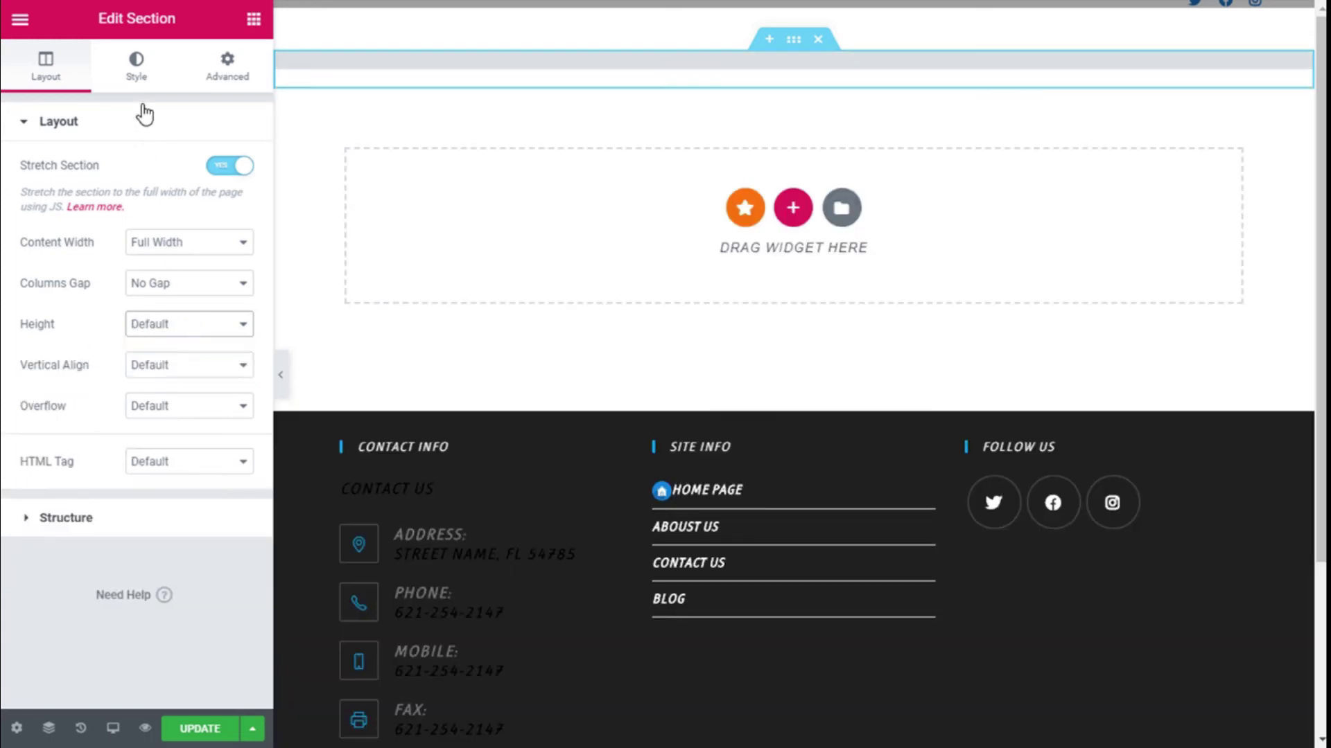
# Add a first item to the vertical scroll widget's sections using the Section 1 template and check it in the preview.
pyautogui.click(773, 71)
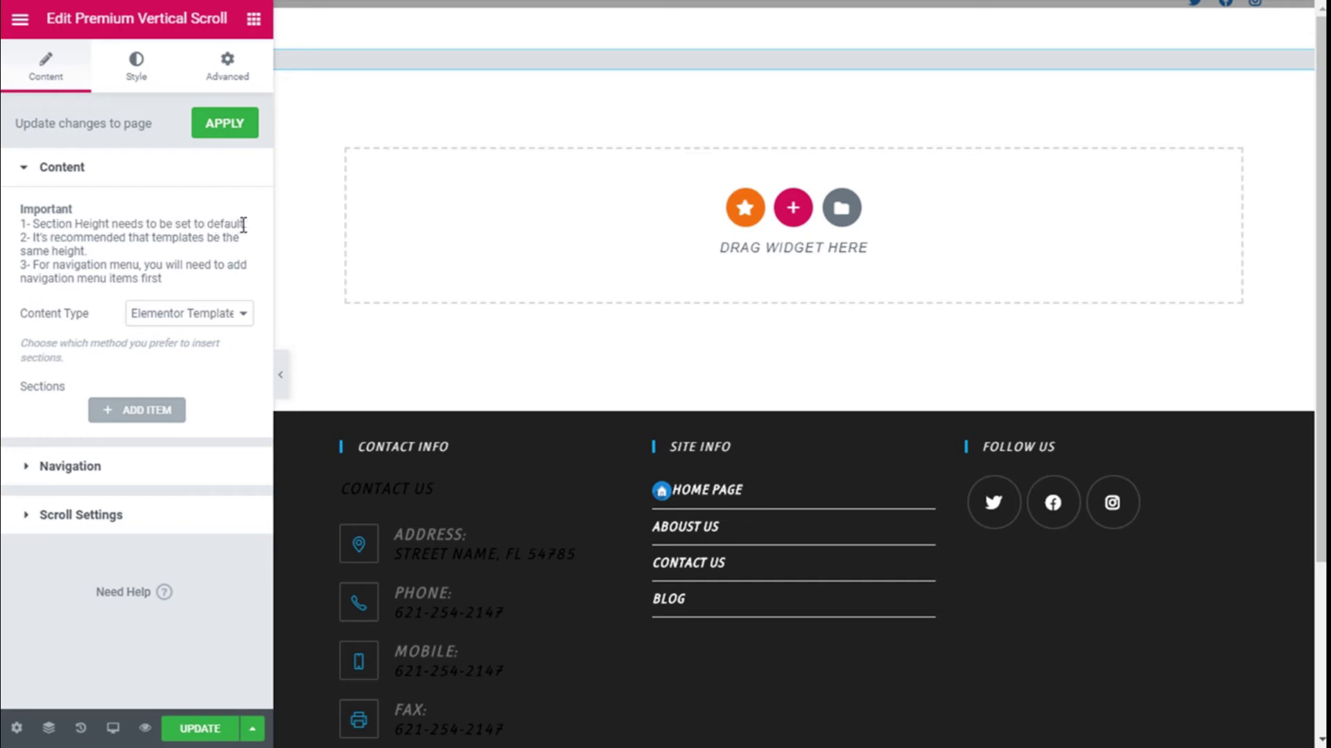
pyautogui.click(123, 405)
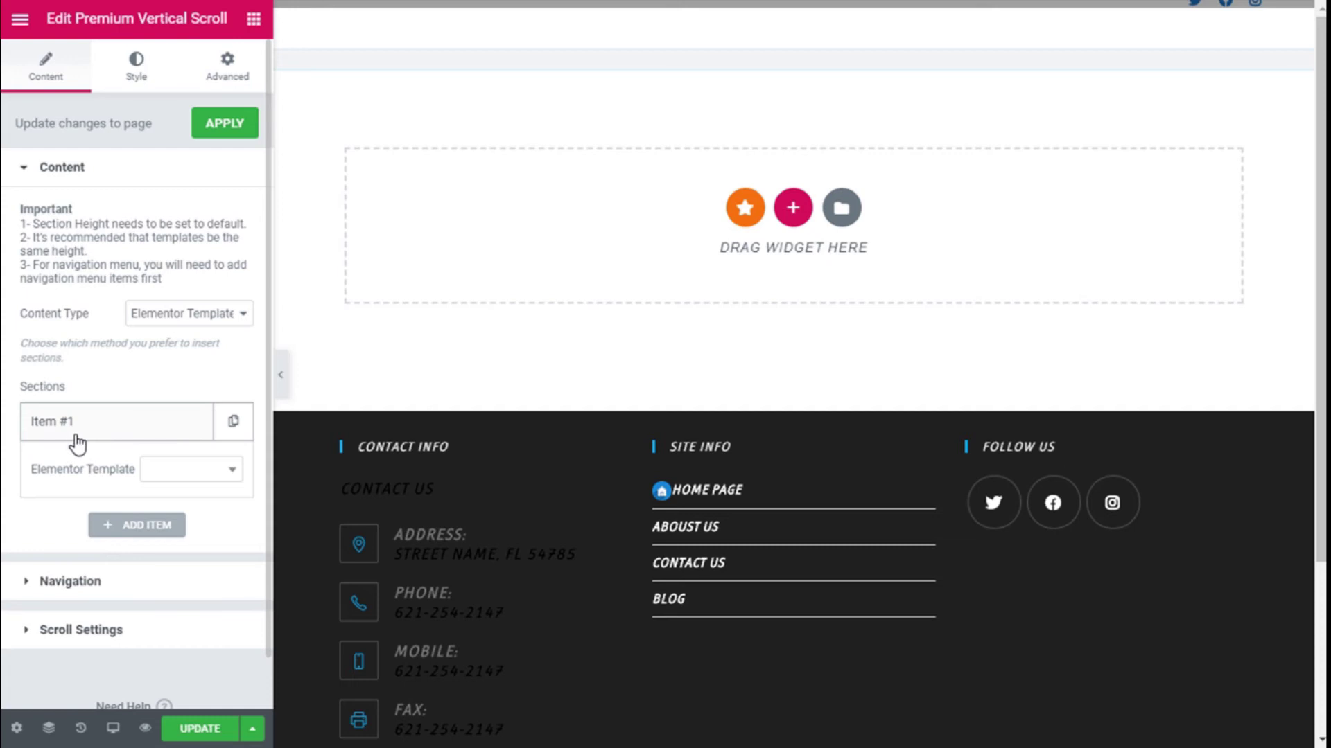
pyautogui.click(236, 472)
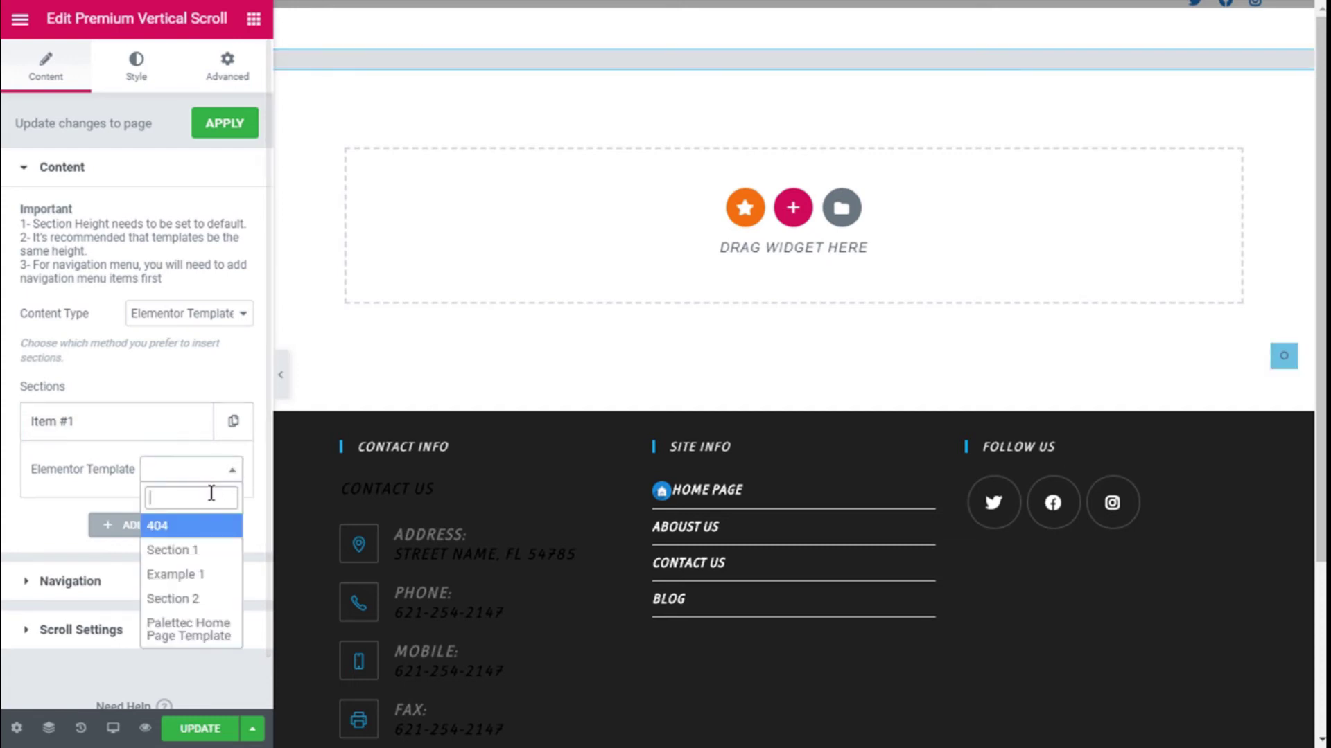
pyautogui.click(178, 552)
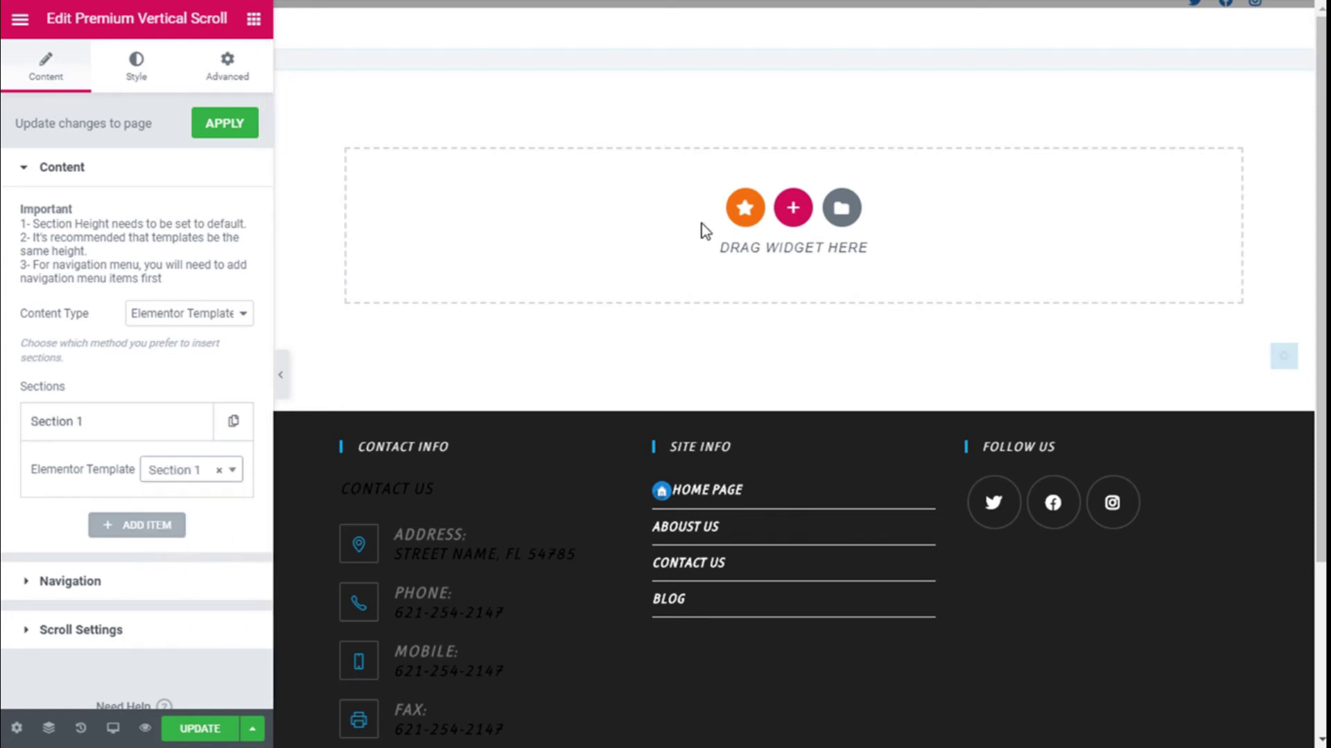
pyautogui.scroll(1, 849, 208)
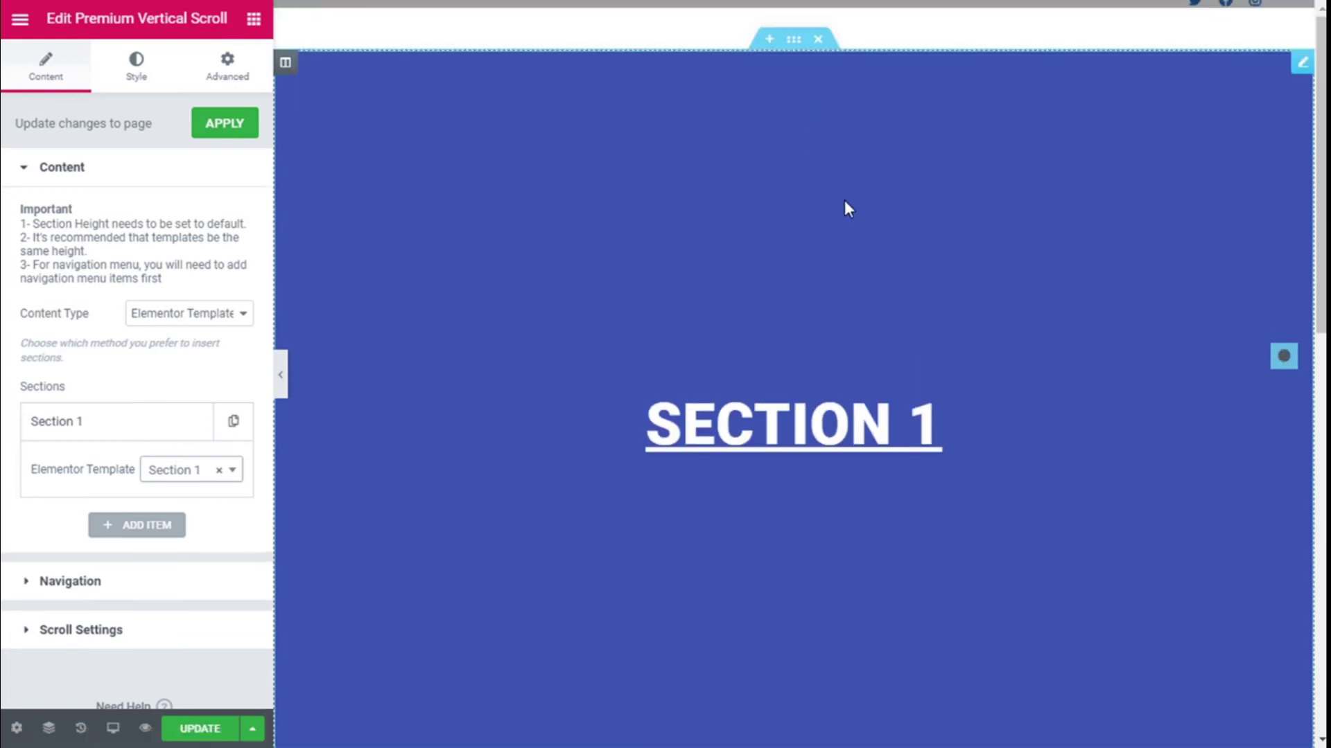
pyautogui.scroll(-2, 790, 436)
pyautogui.scroll(2, 790, 436)
pyautogui.scroll(1, 790, 435)
# Add a second item using the Section 2 template and check the scrolling between both sections in the preview.
pyautogui.click(148, 476)
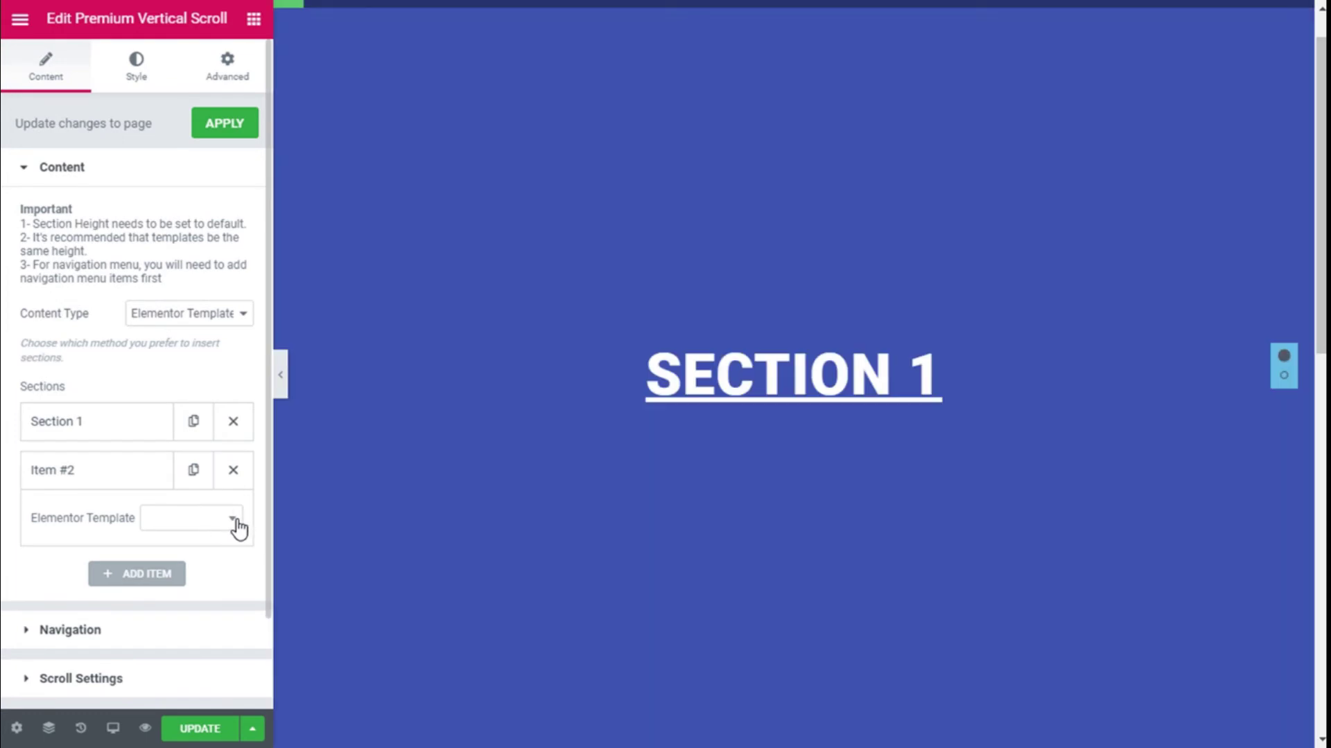
pyautogui.click(239, 526)
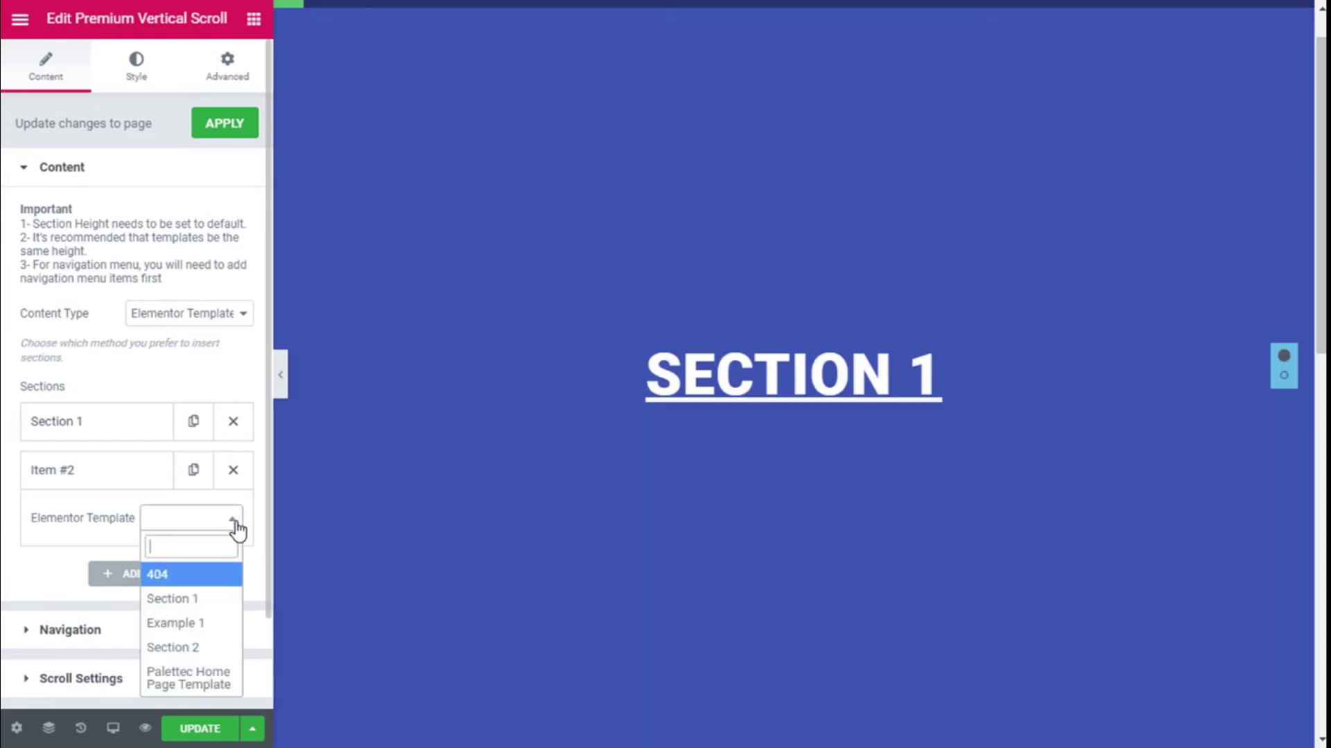
pyautogui.click(195, 648)
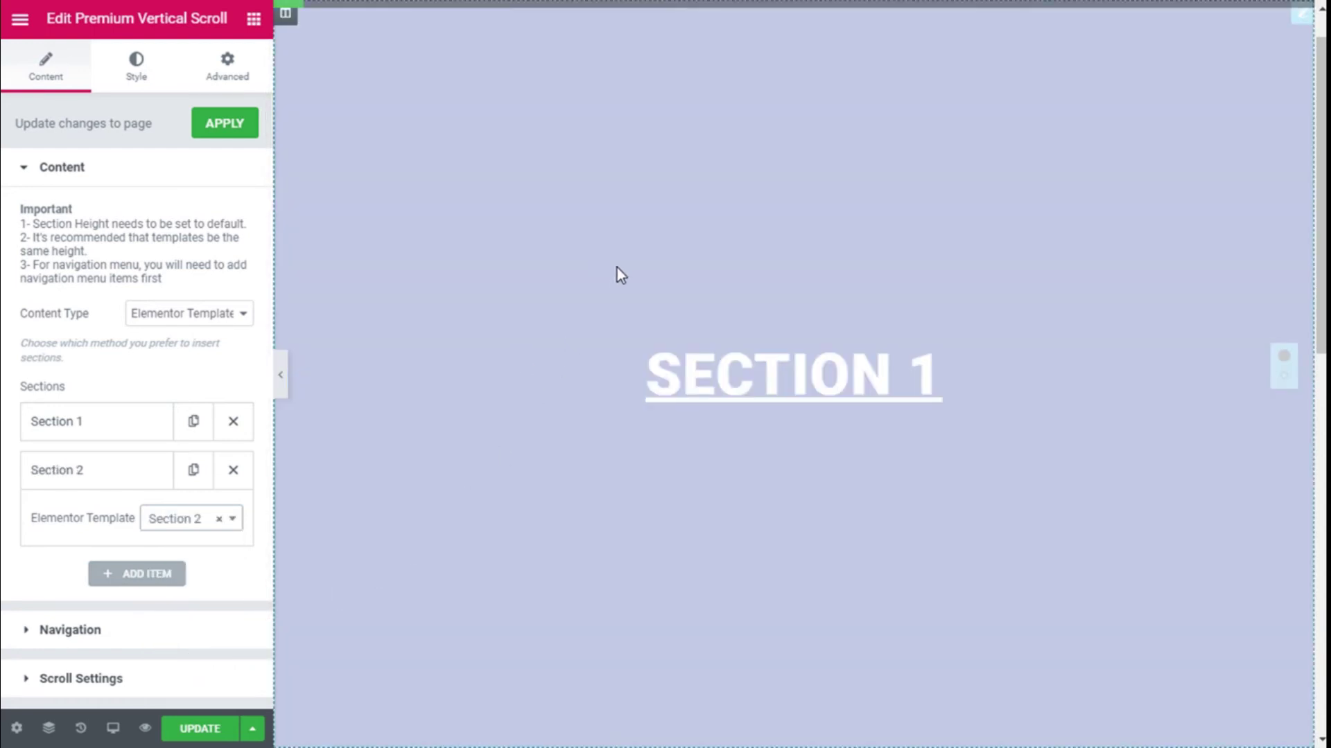
pyautogui.scroll(-1, 616, 273)
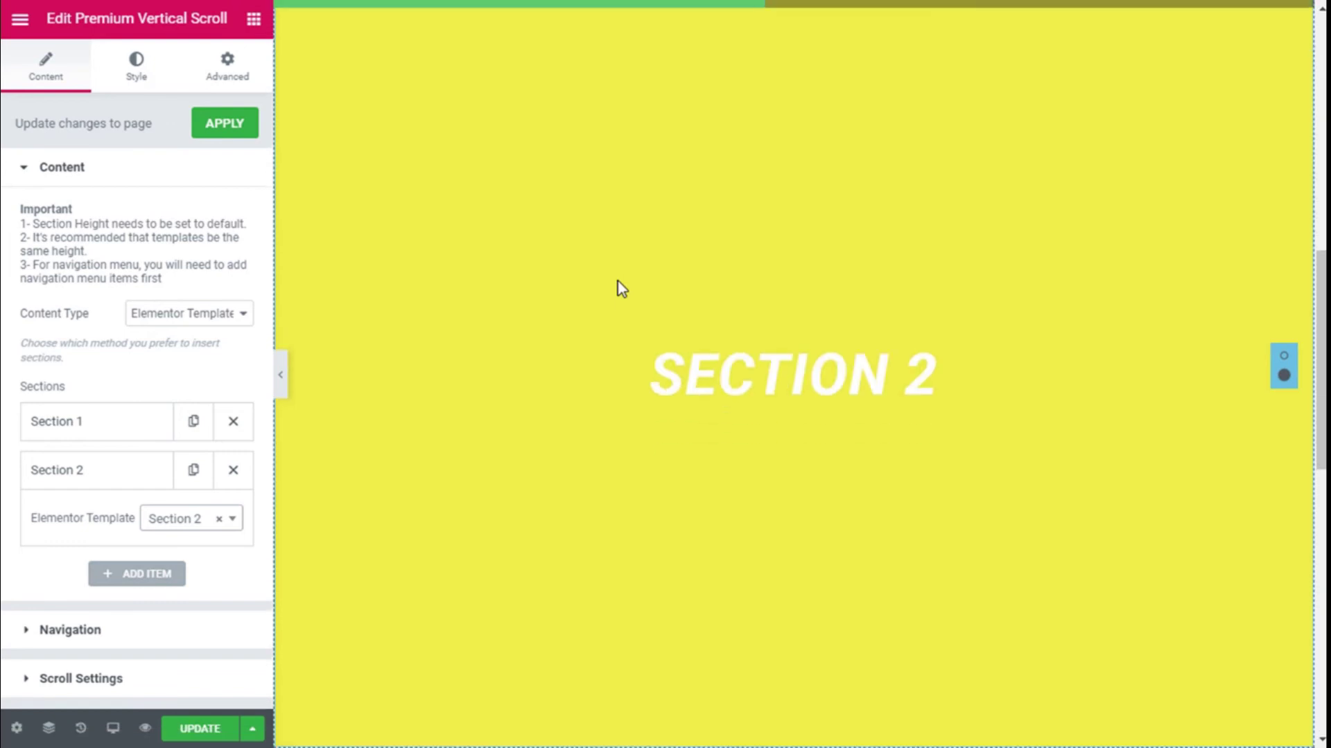
pyautogui.scroll(1, 620, 287)
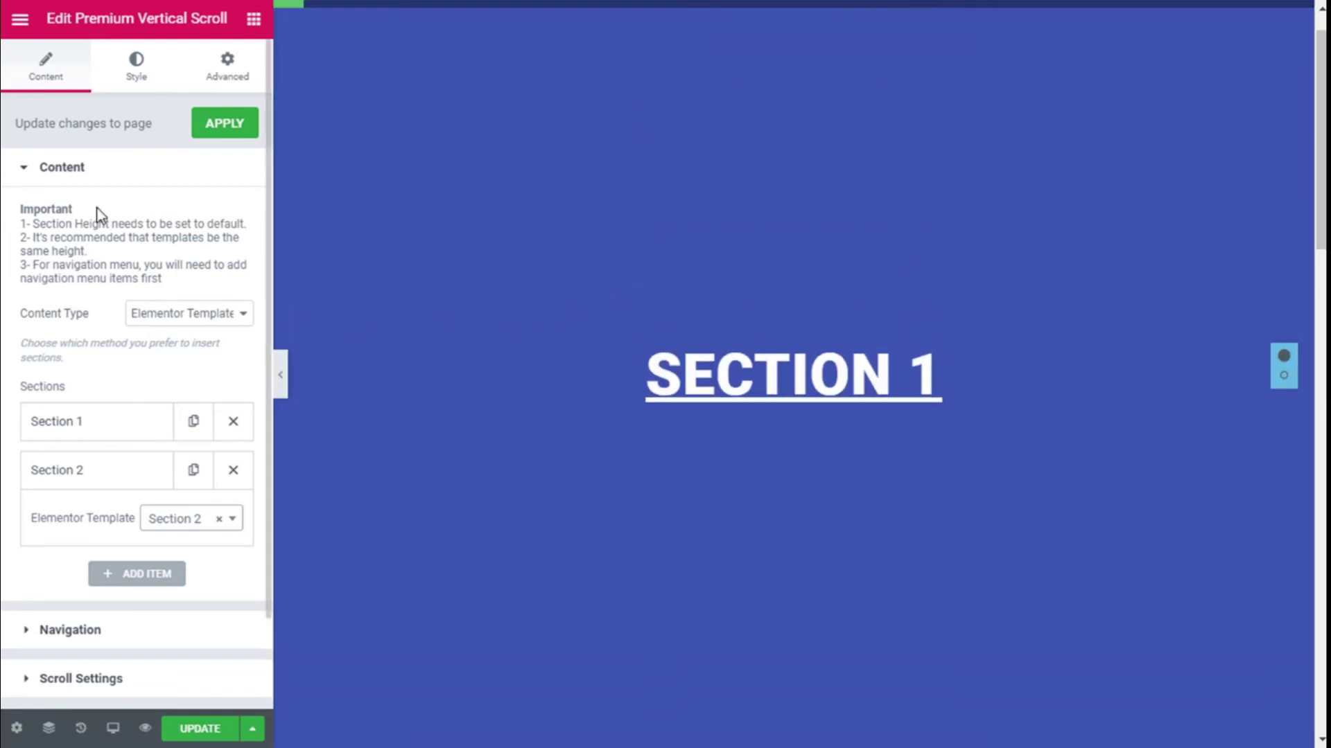
# Enable the navigation menu in the vertical scroll widget's navigation settings, with its position set to Left.
pyautogui.click(65, 182)
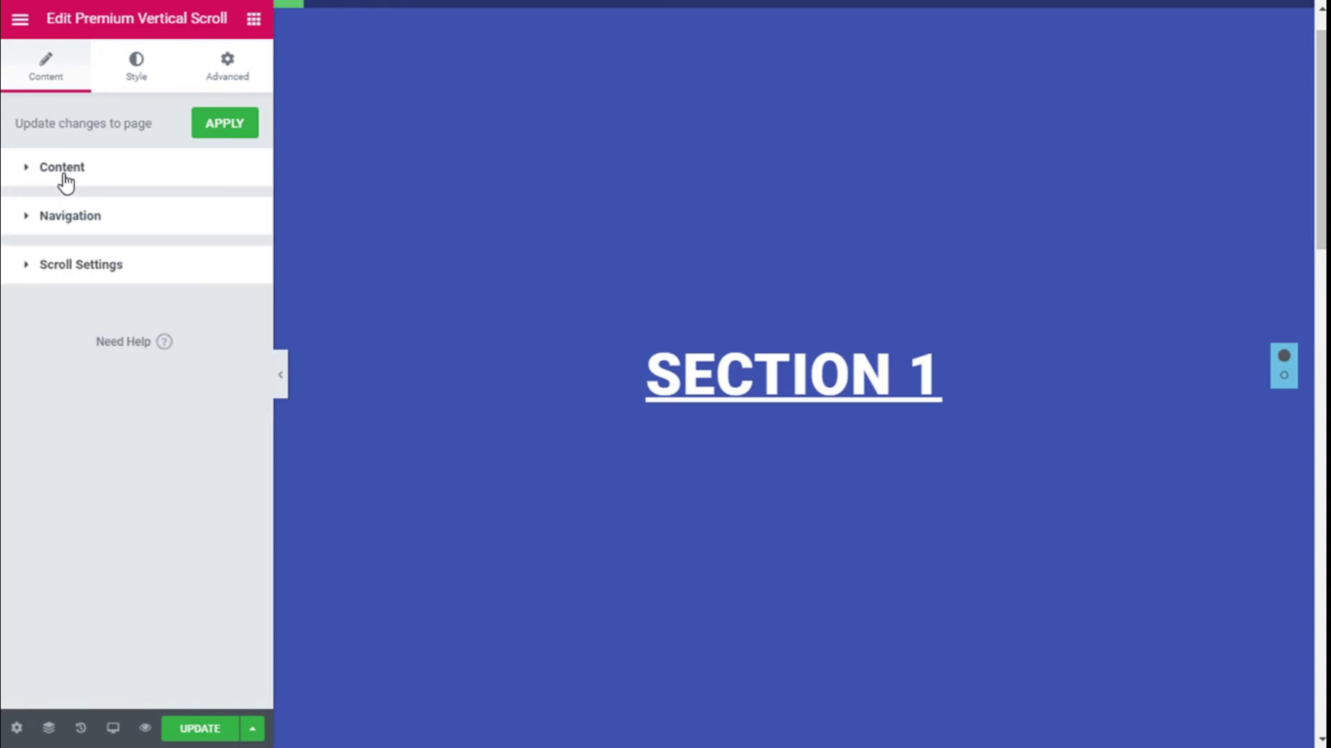
pyautogui.click(59, 220)
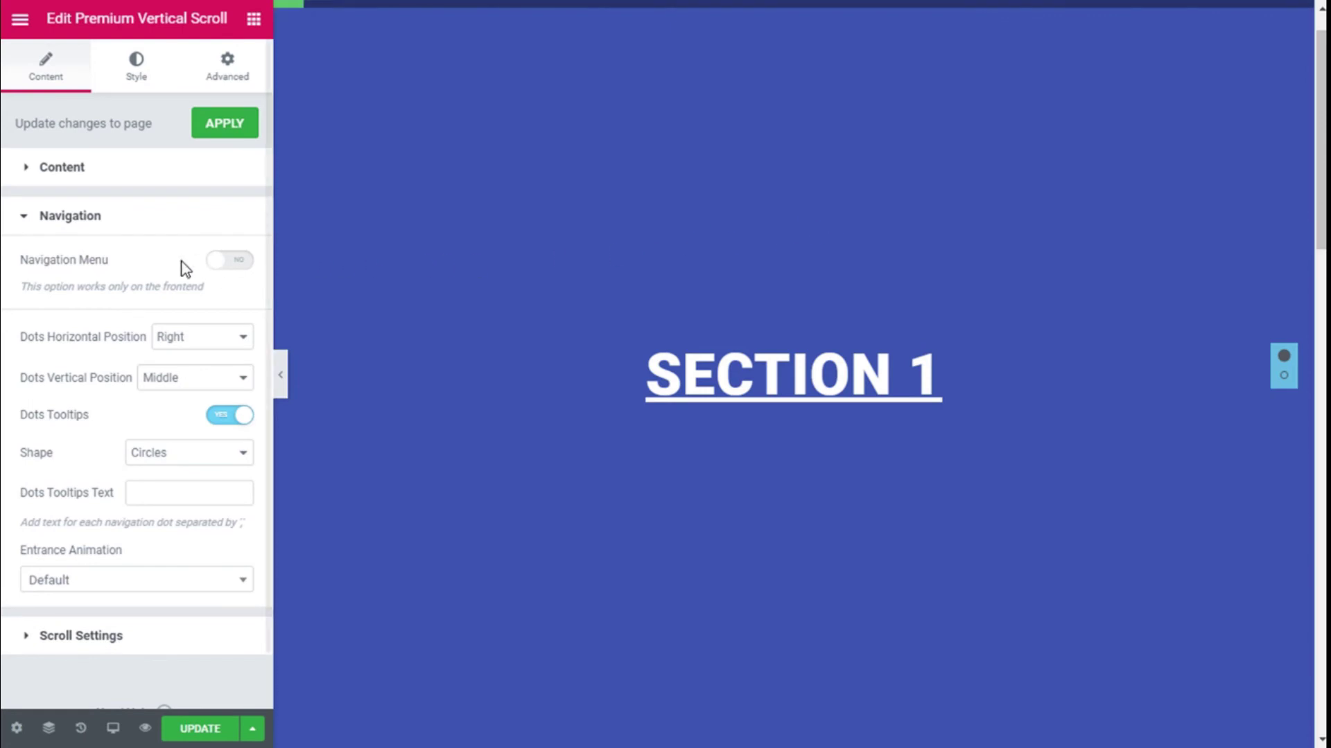
pyautogui.click(220, 265)
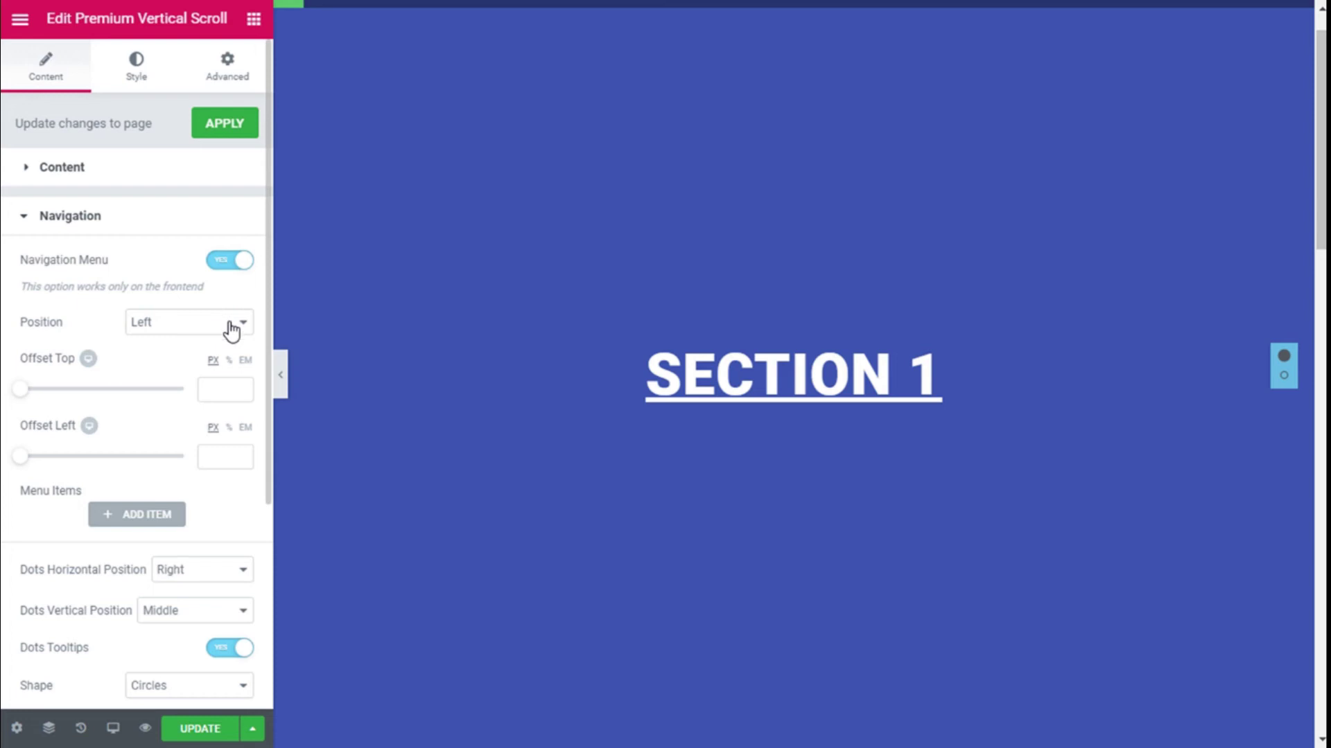
pyautogui.click(231, 331)
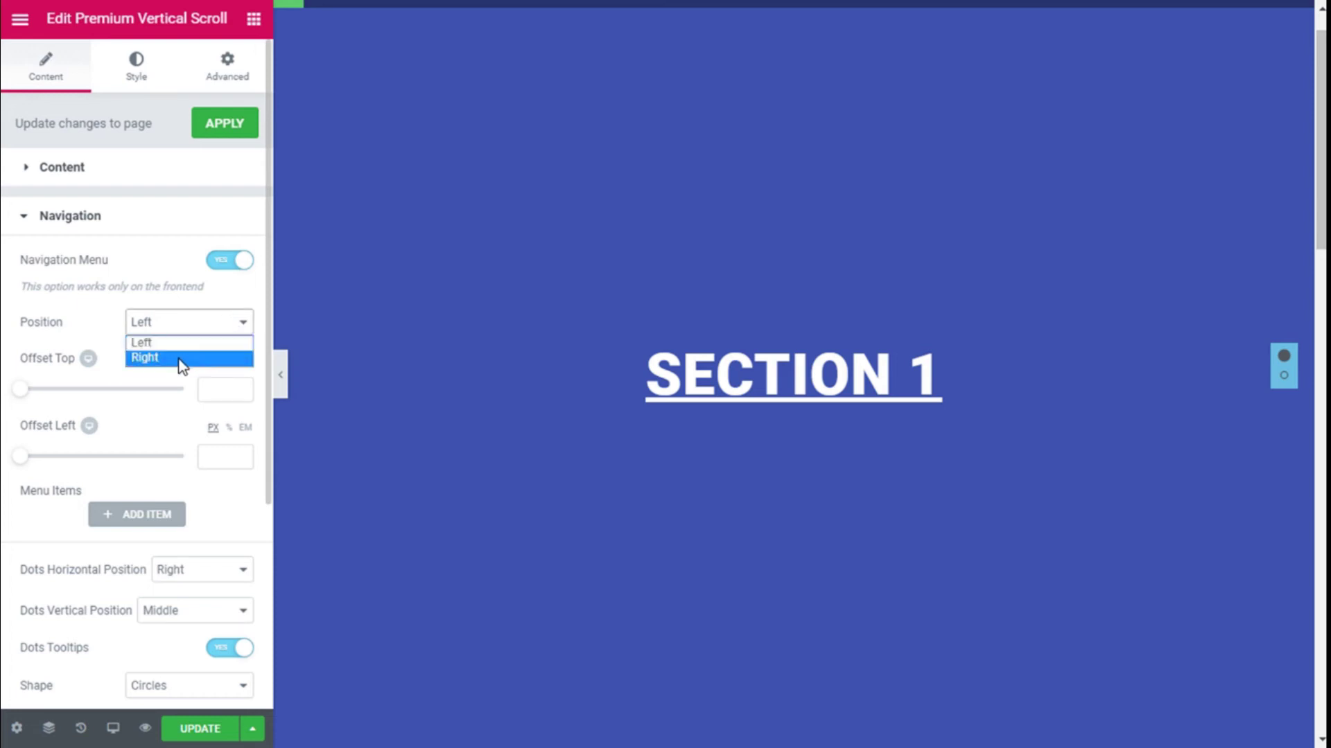
pyautogui.click(162, 343)
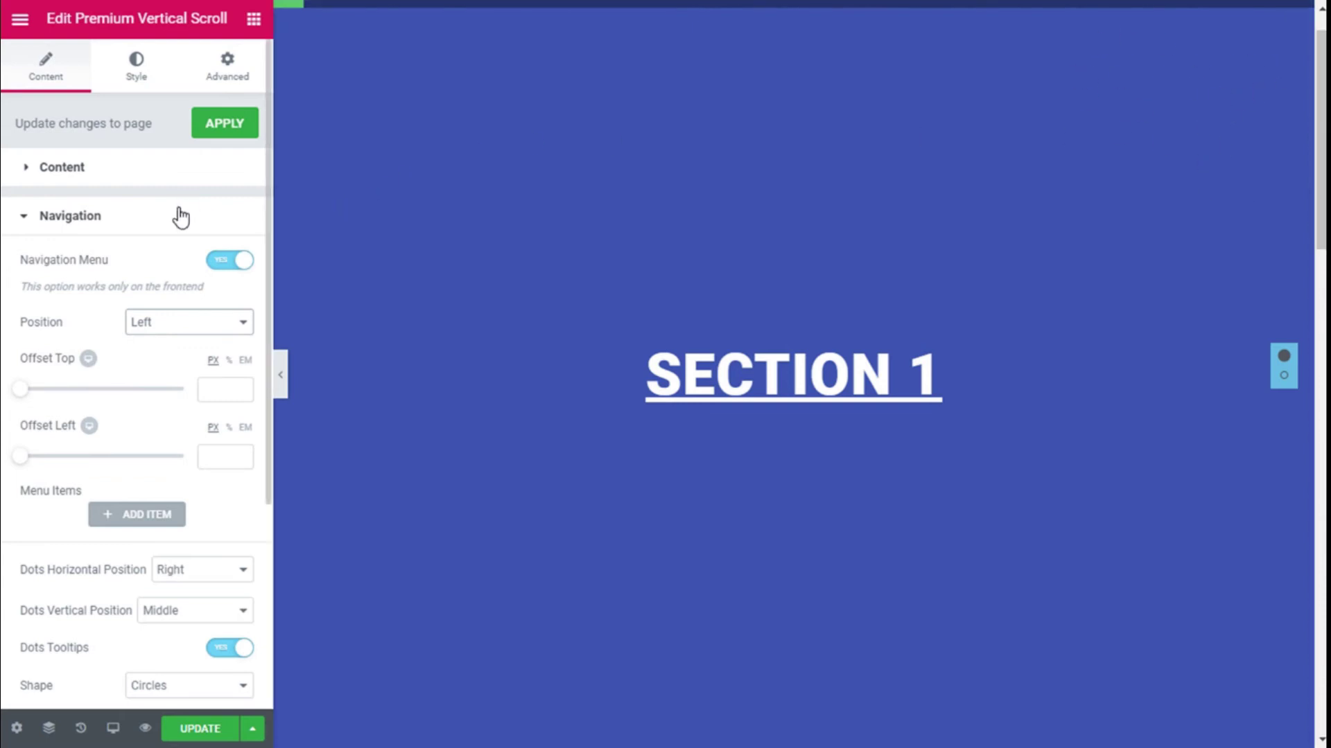
pyautogui.scroll(-3, 181, 222)
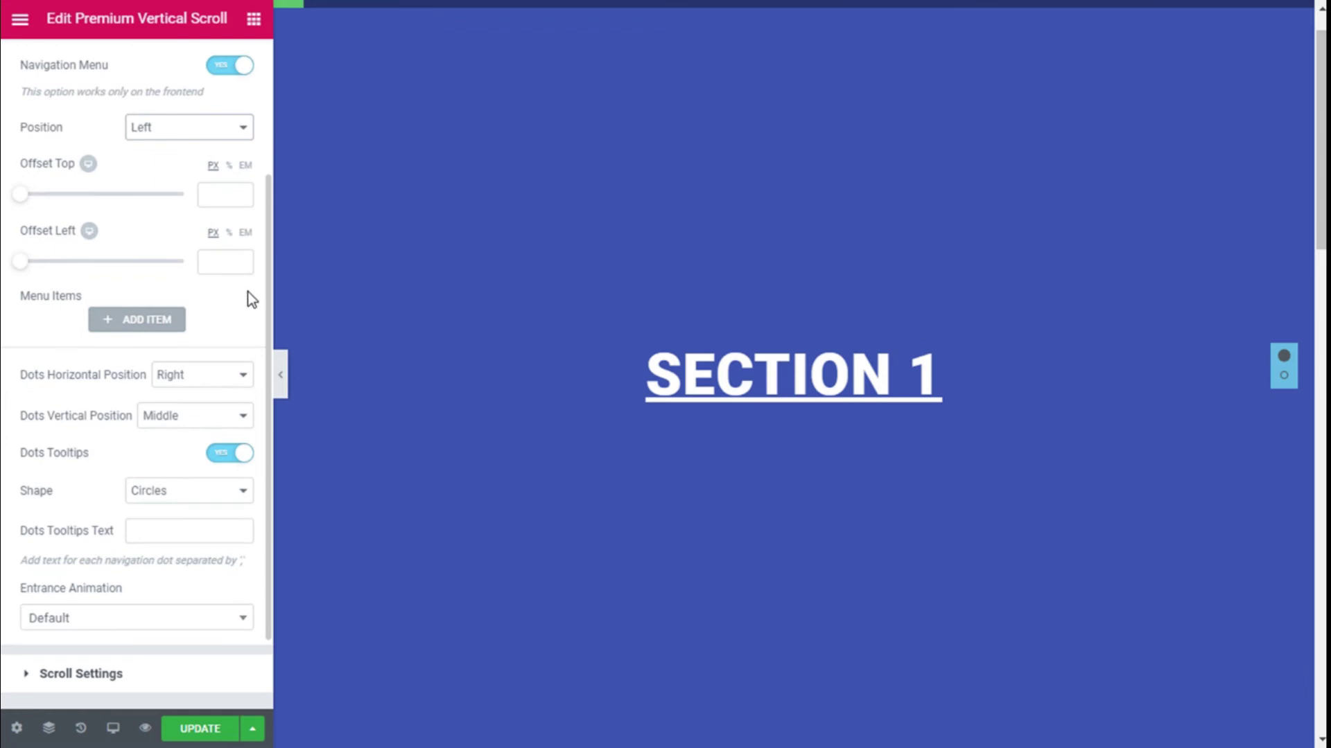
# Add a first navigation menu item named "Section 1" and check it in the preview.
pyautogui.scroll(2, 216, 325)
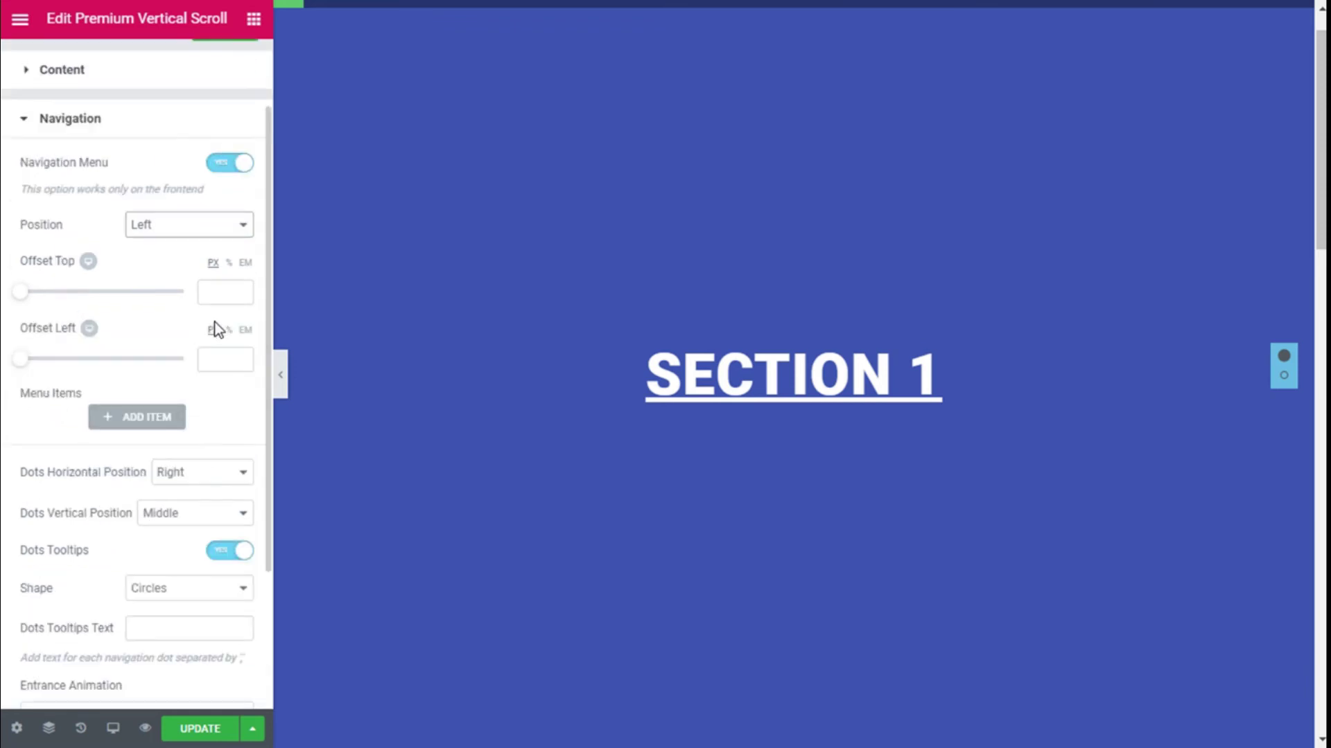
pyautogui.scroll(2, 238, 341)
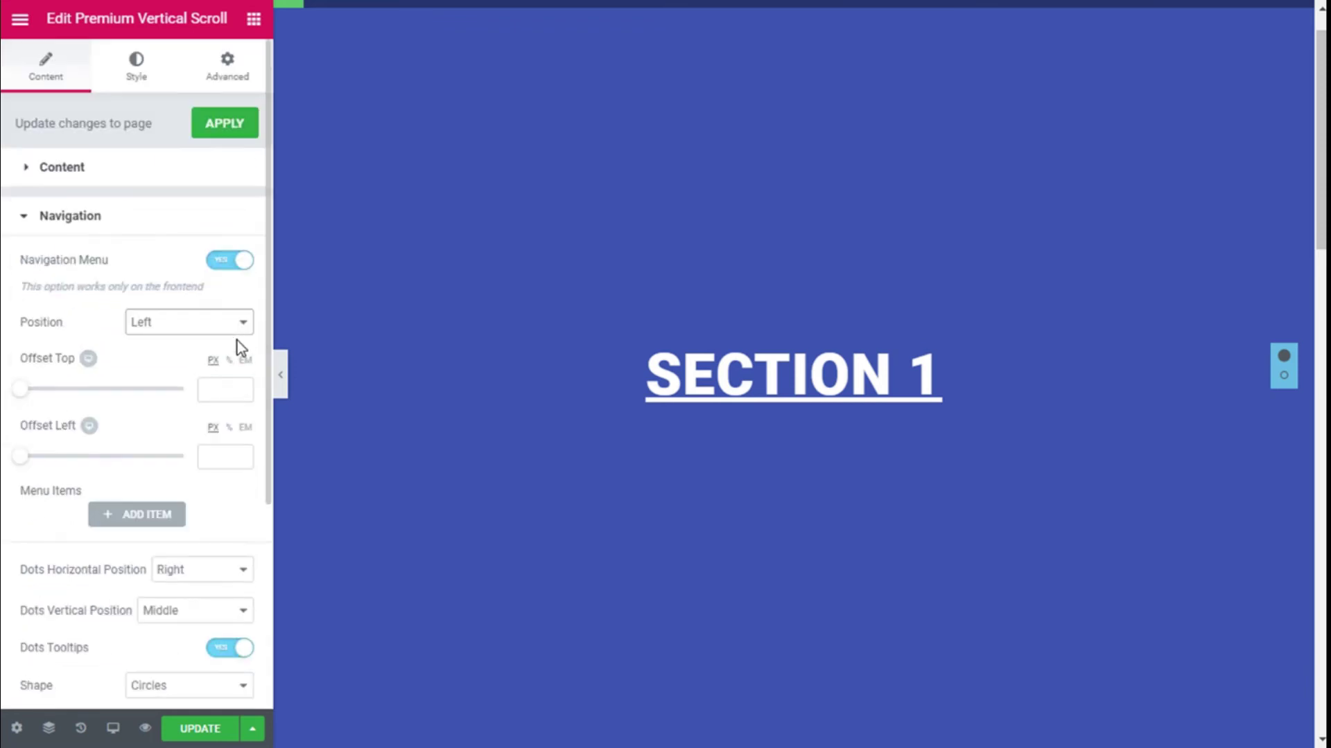
pyautogui.click(152, 525)
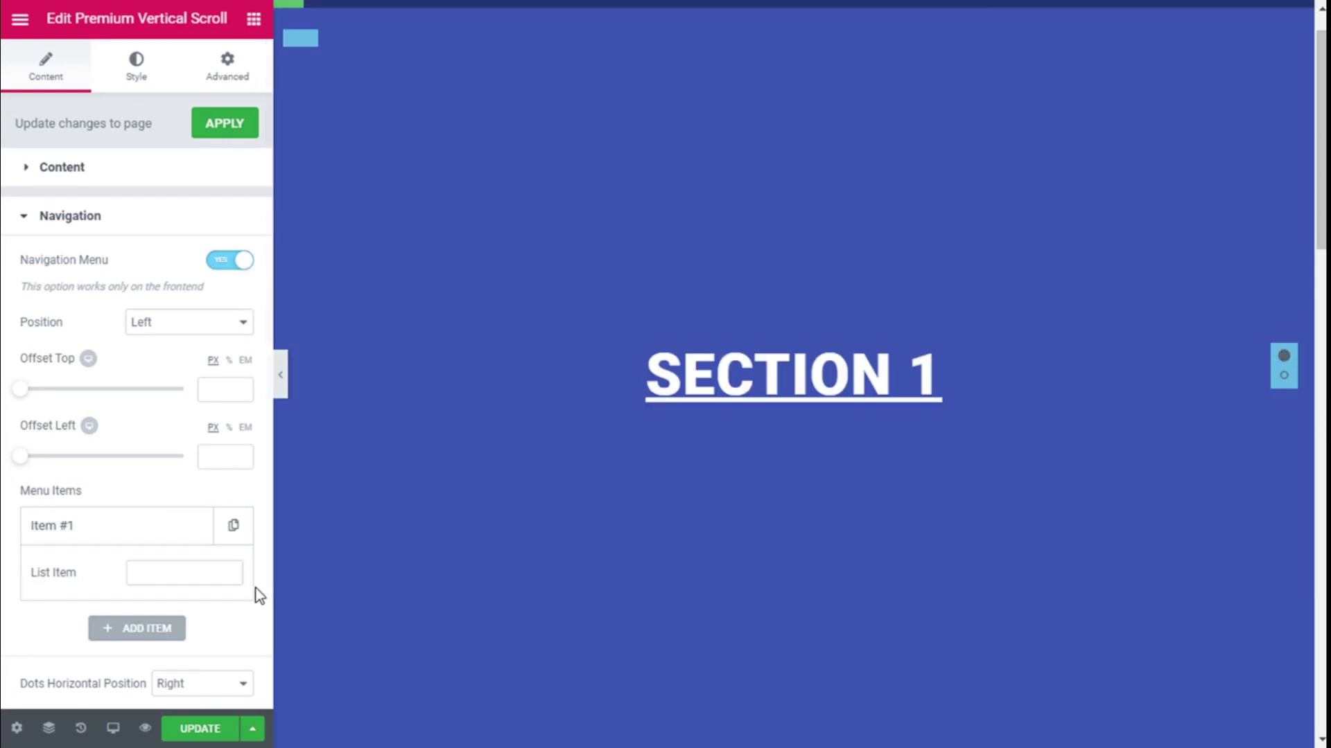
pyautogui.click(195, 574)
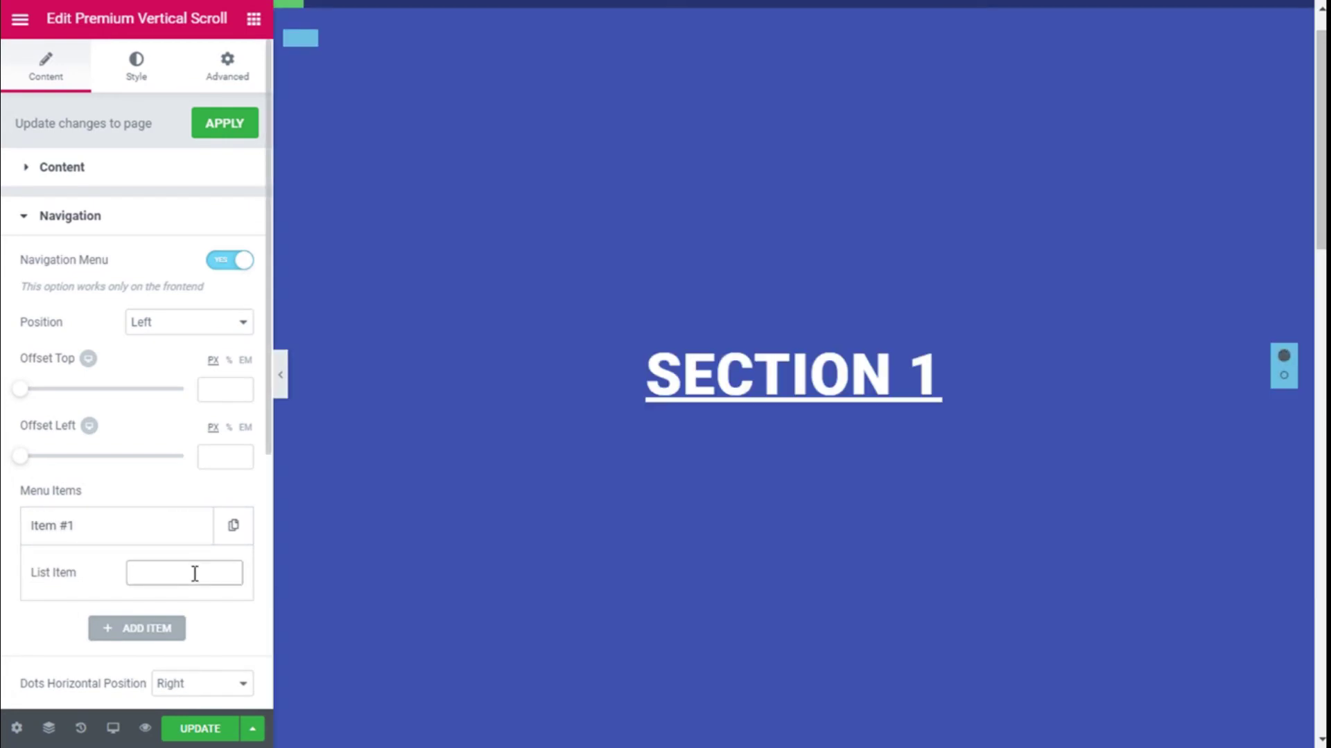
pyautogui.write('Sect')
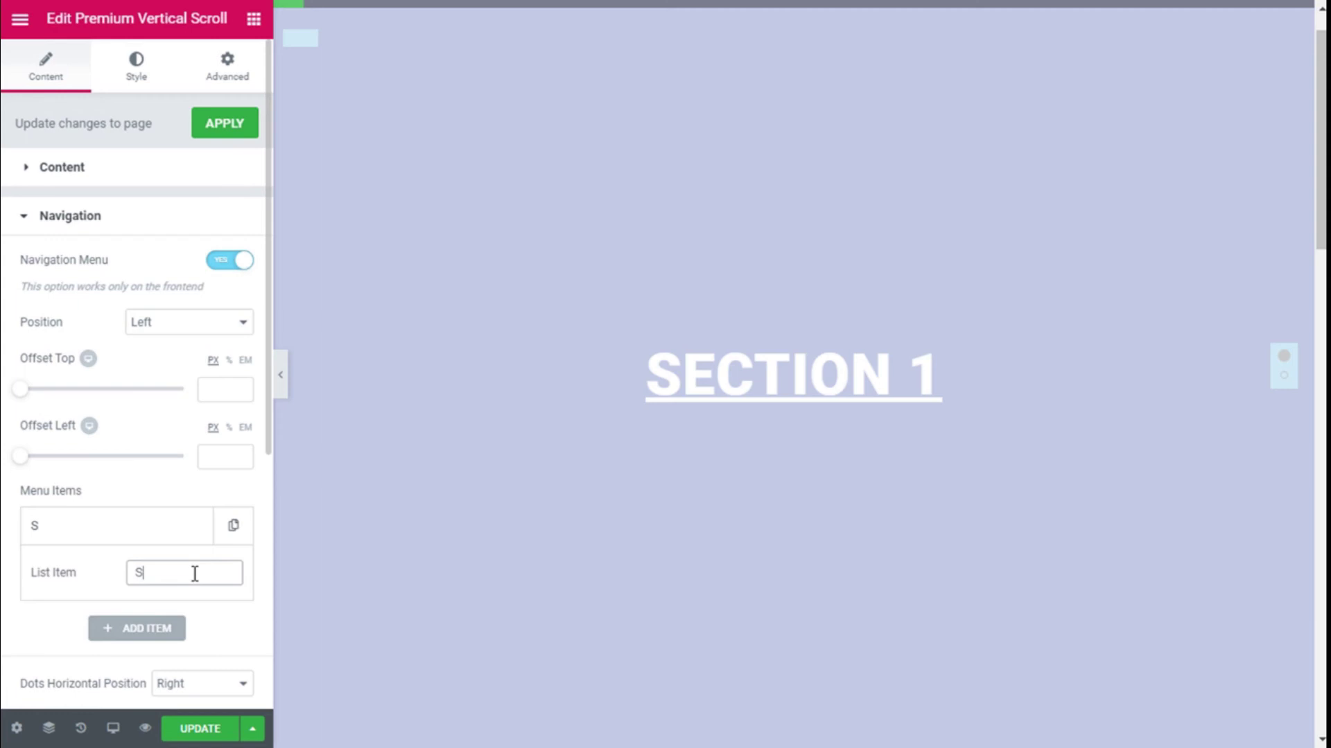
pyautogui.write('ion 1')
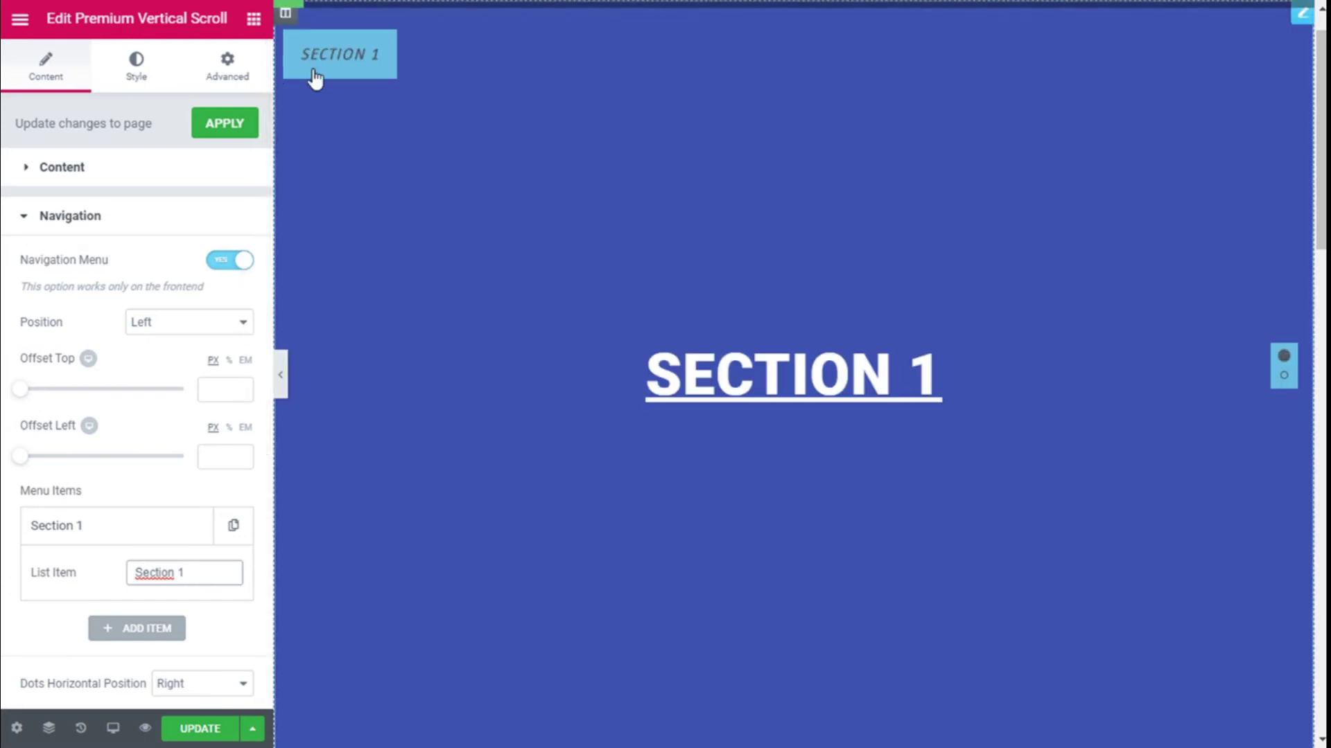
# Add a second navigation menu item named "Section 2".
pyautogui.click(148, 631)
pyautogui.click(165, 626)
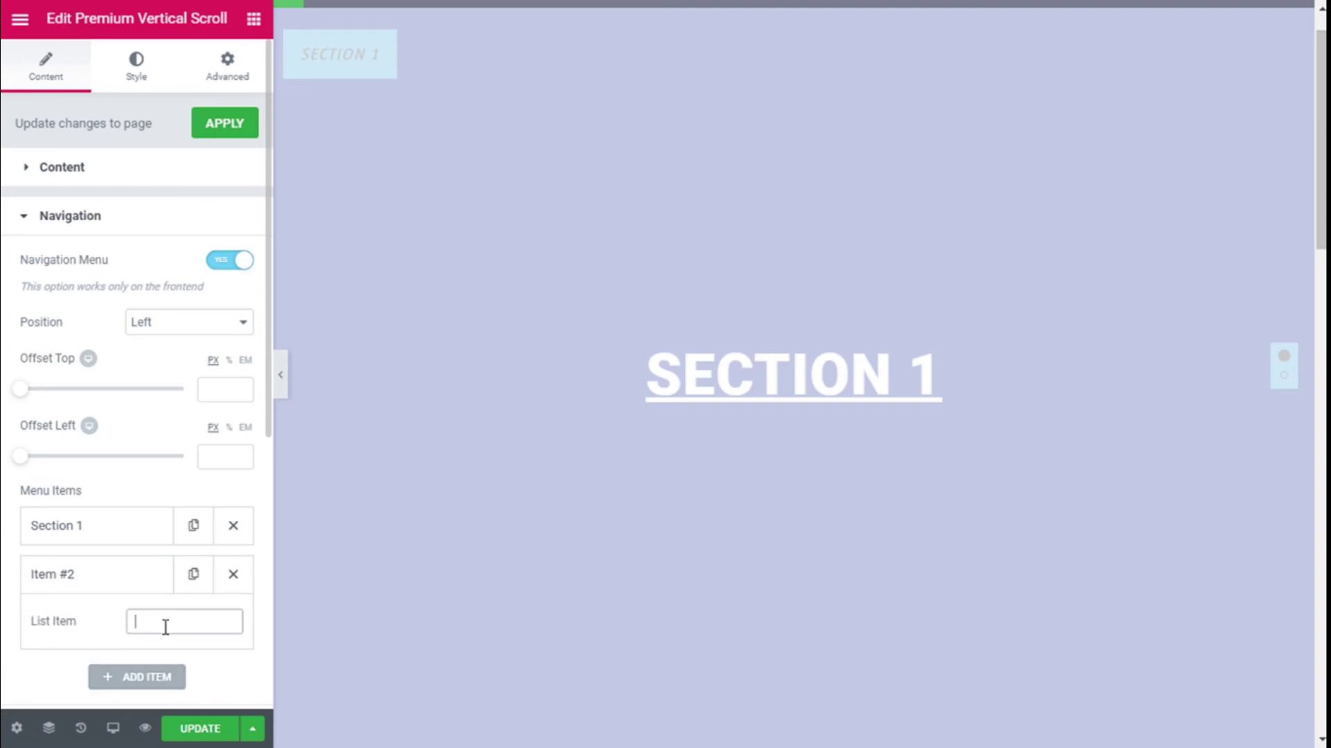
pyautogui.write('Section 2')
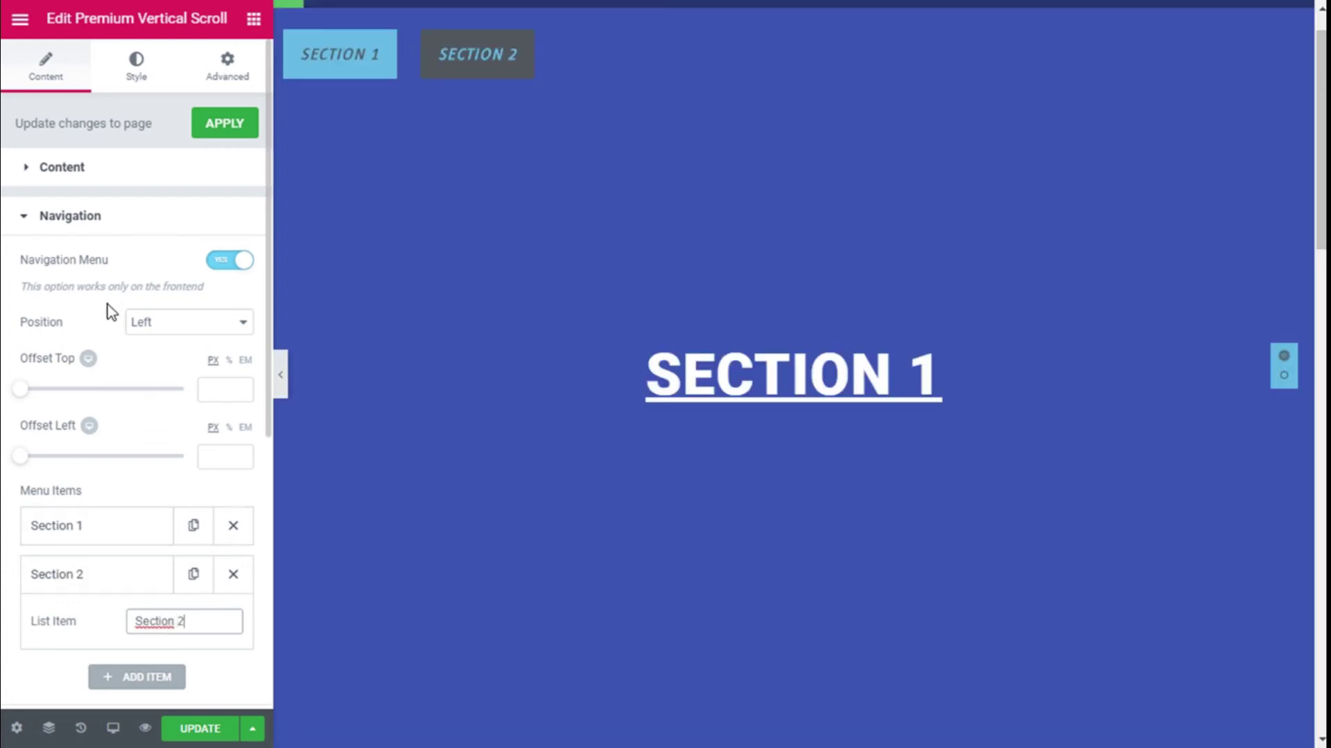
# Keep the navigation menu's position at Left and set its top and left offsets to 25 px.
pyautogui.click(155, 328)
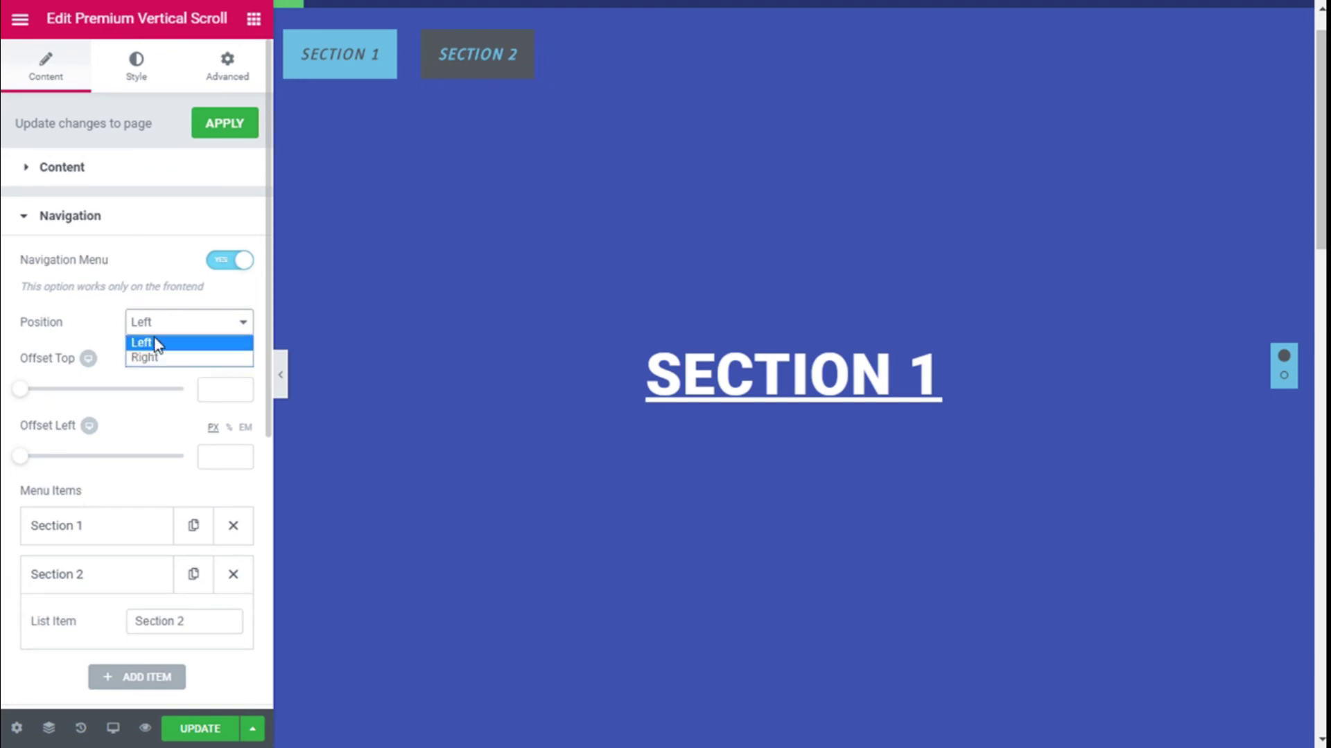
pyautogui.click(154, 343)
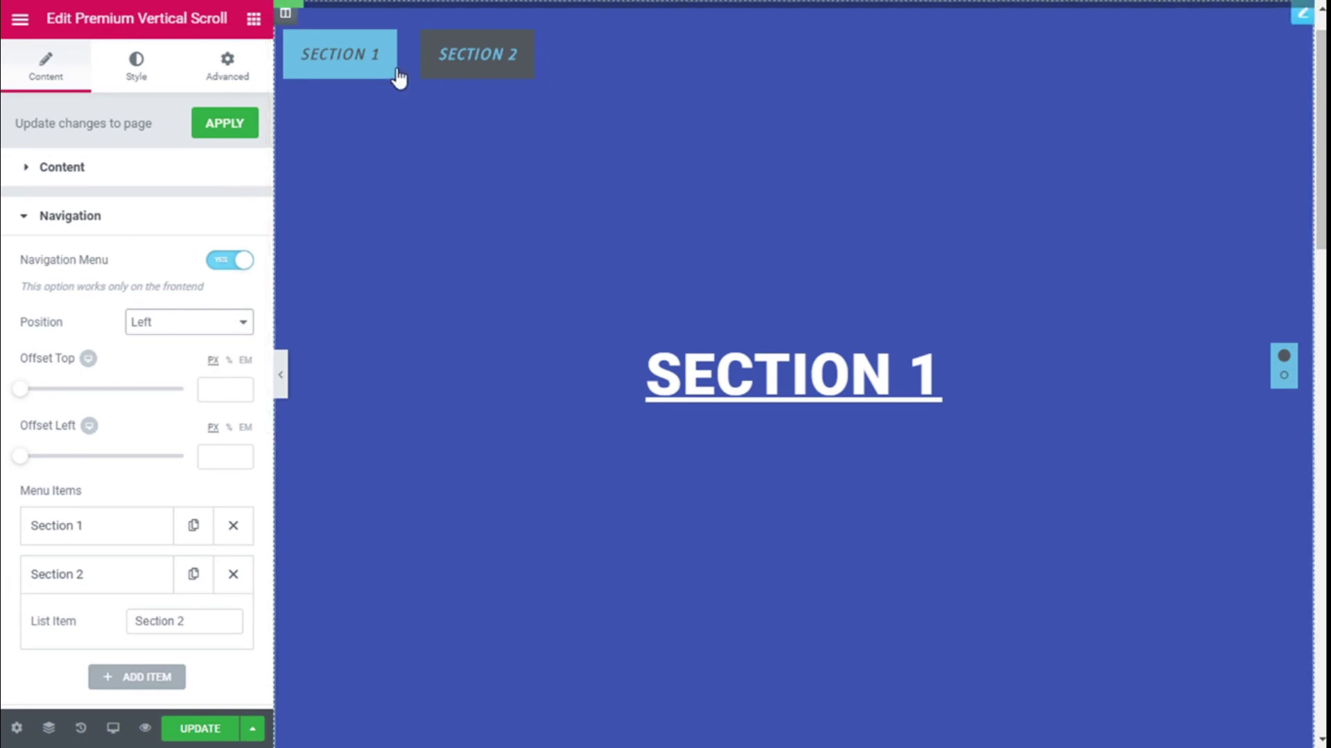
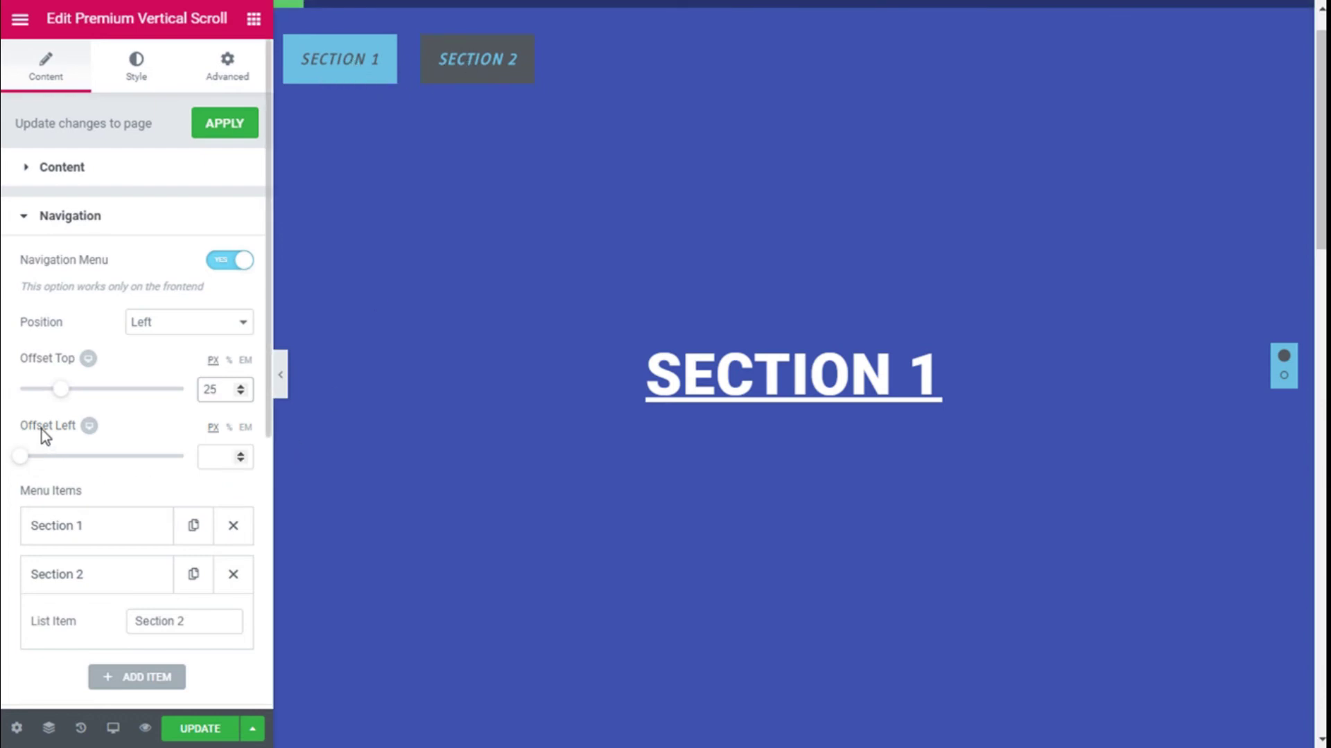
pyautogui.click(203, 458)
pyautogui.write('2')
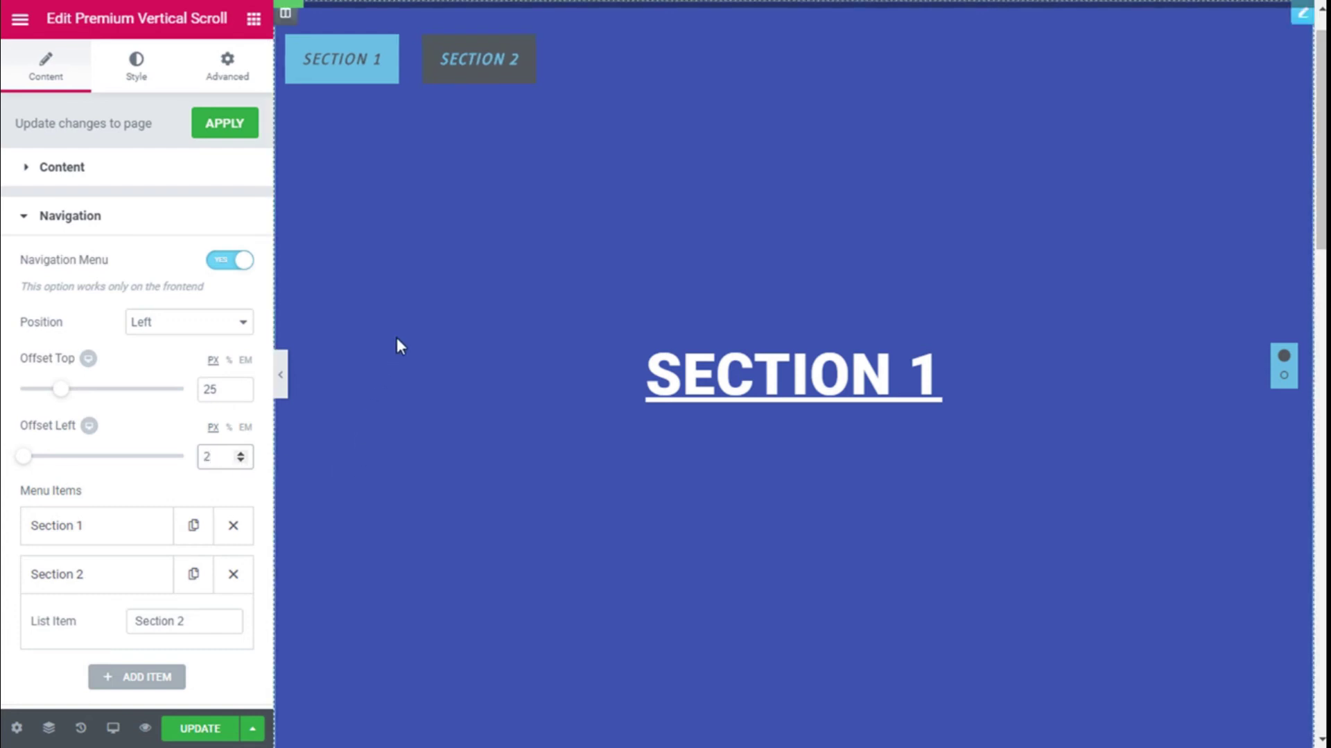
pyautogui.write('5')
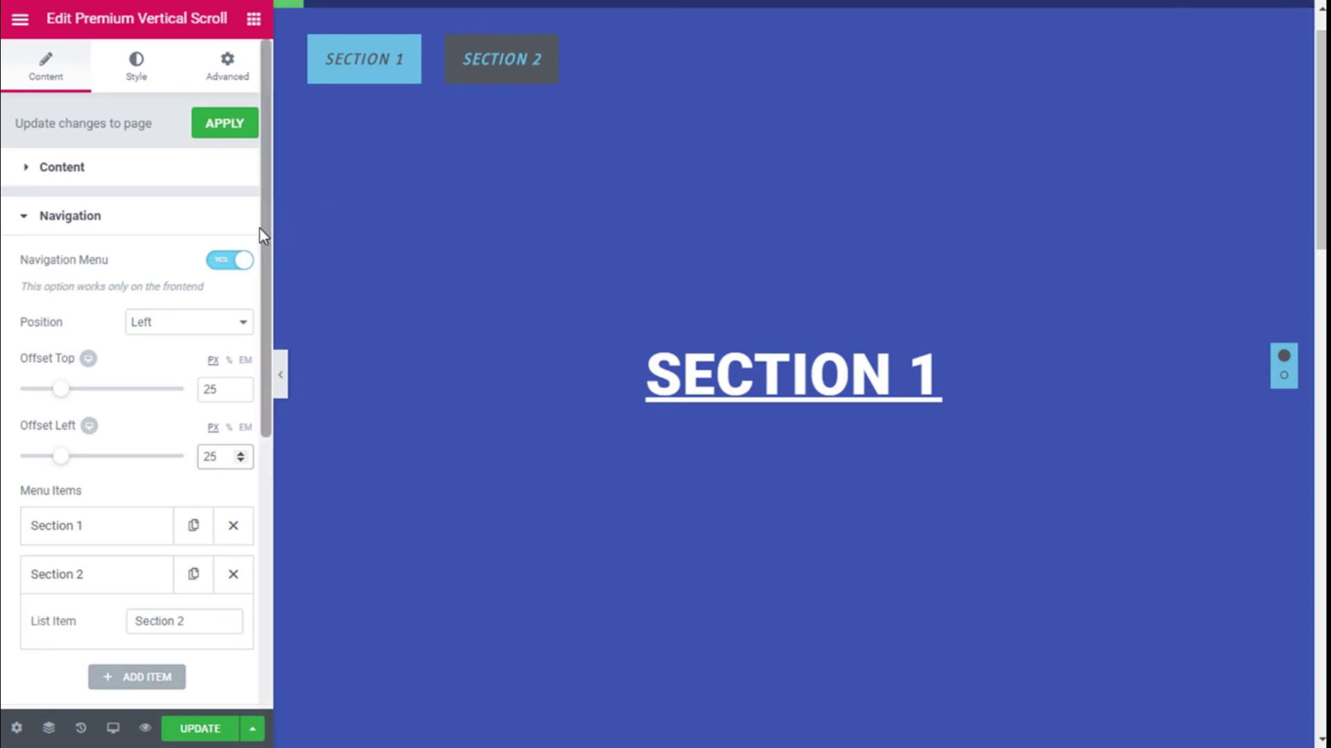
# Try the Left horizontal position for the navigation dots and return it to Right.
pyautogui.scroll(-2, 83, 240)
pyautogui.scroll(-7, 89, 253)
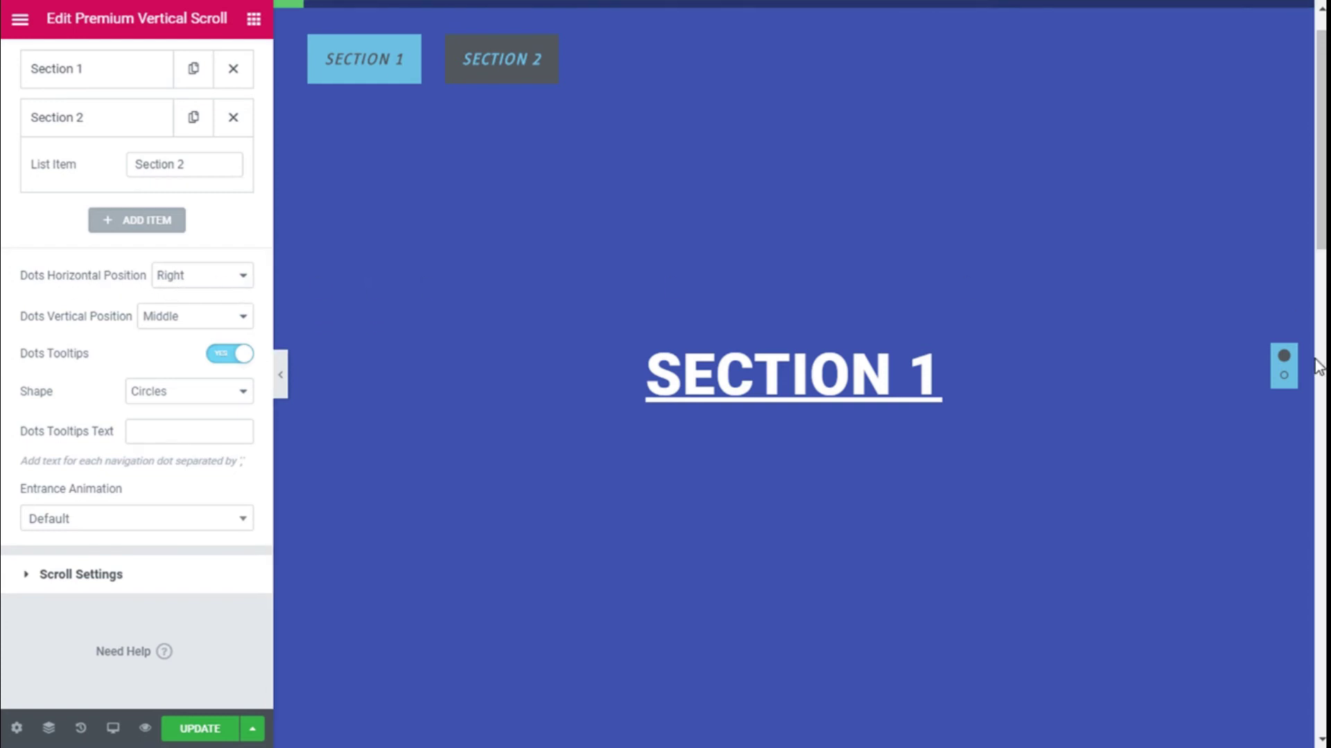
pyautogui.click(217, 287)
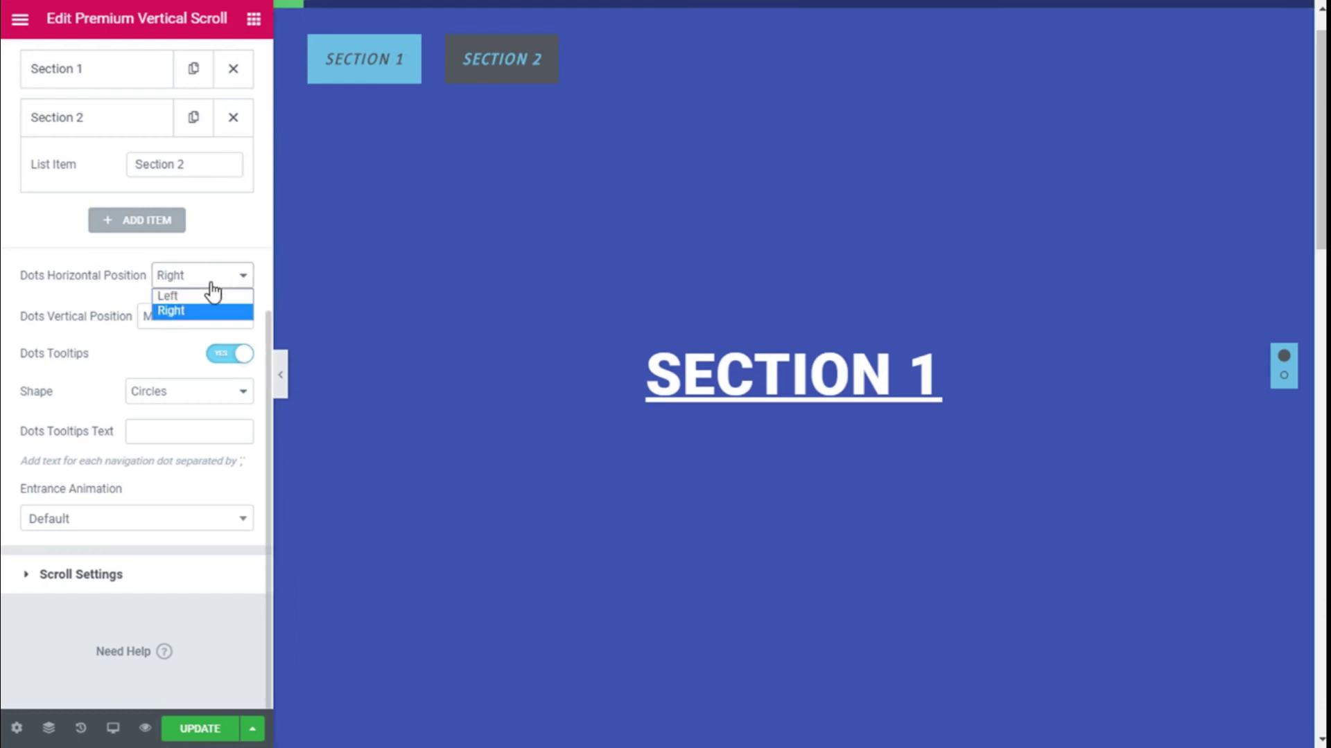
pyautogui.click(193, 295)
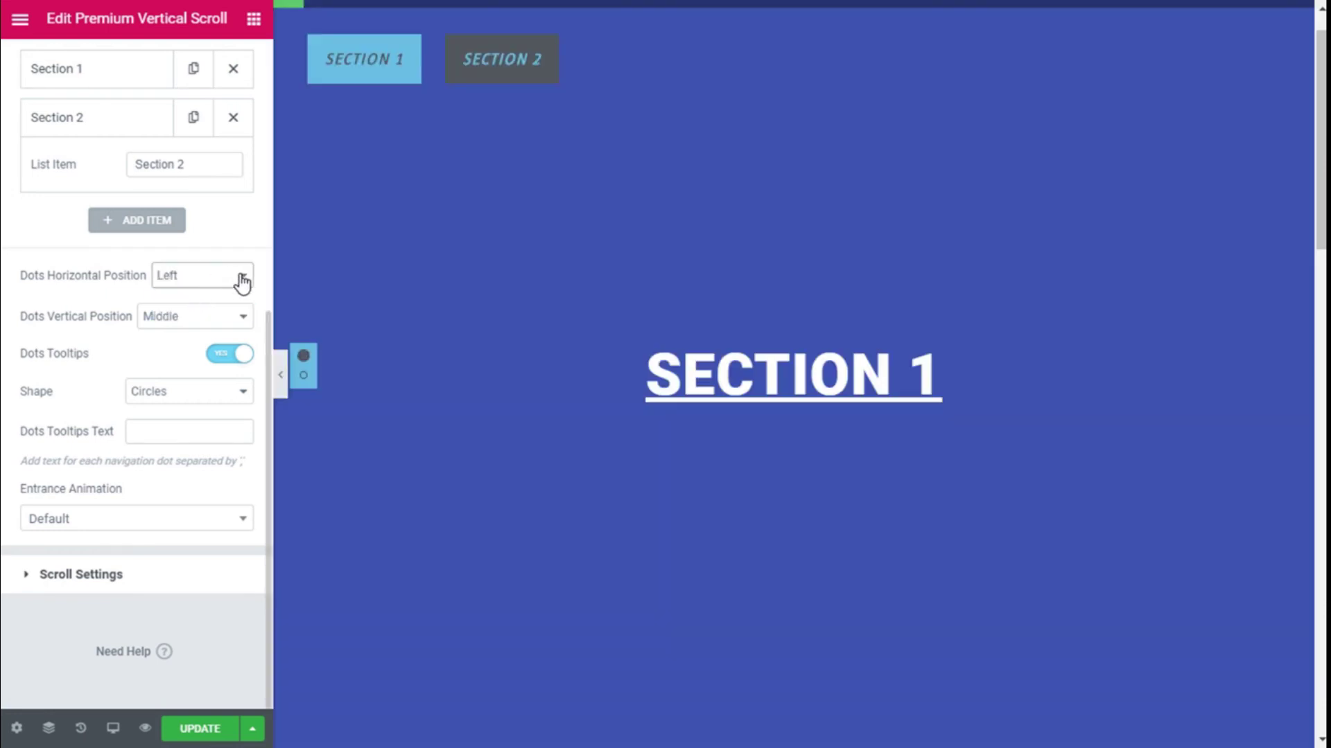
pyautogui.click(242, 282)
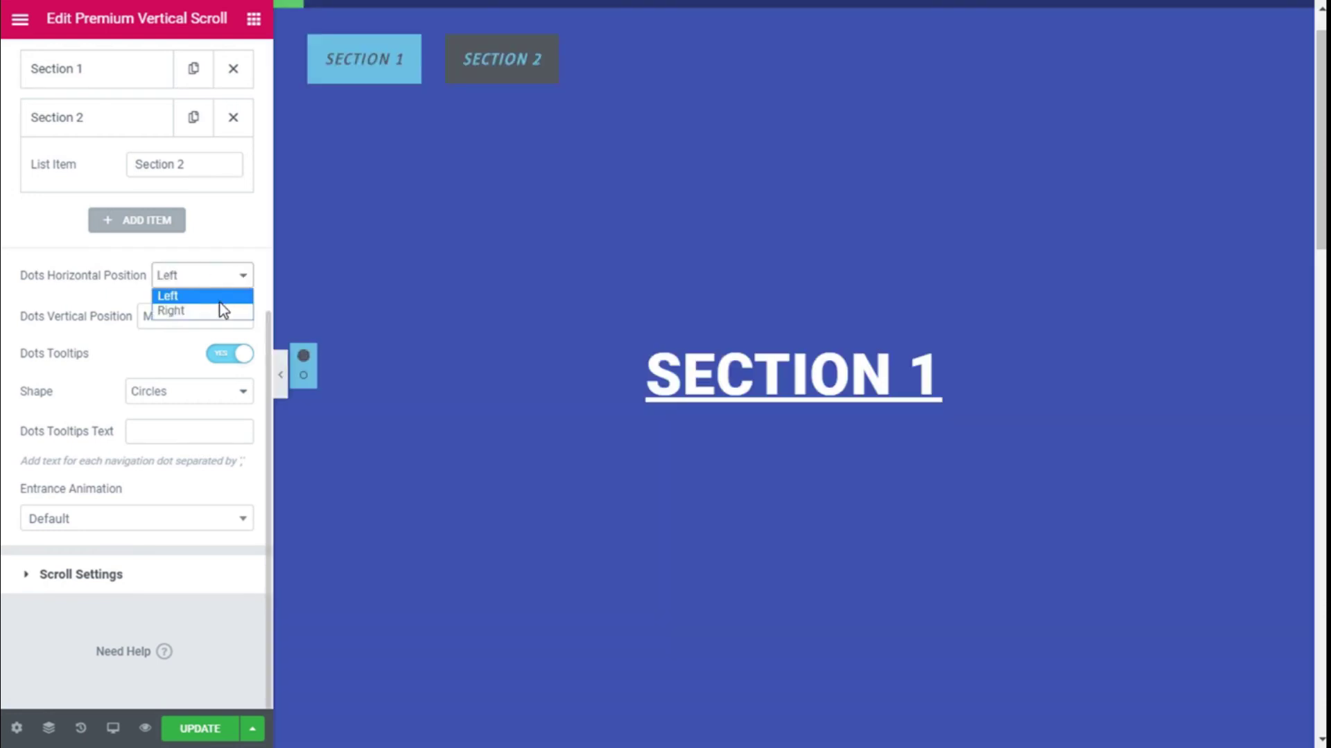
pyautogui.click(214, 309)
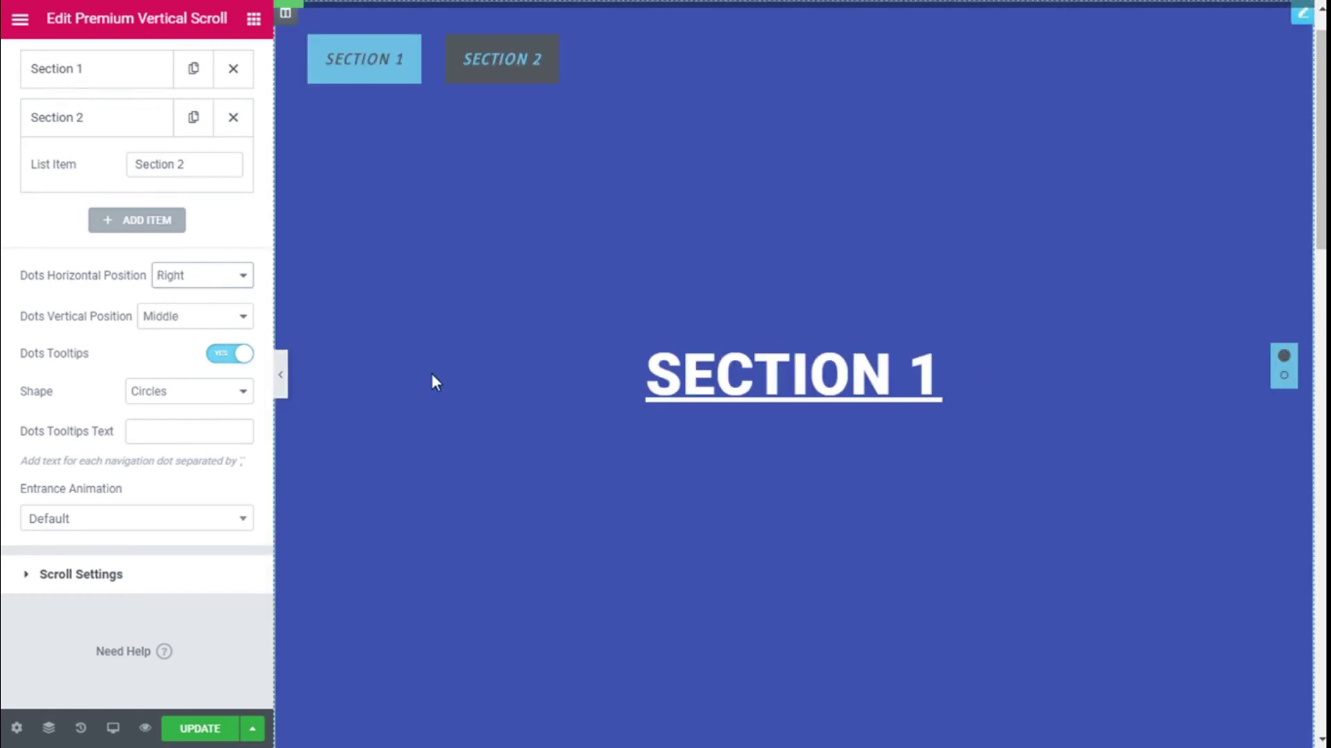
# Keep the navigation dots' vertical position at Middle and their shape at Circles.
pyautogui.click(203, 327)
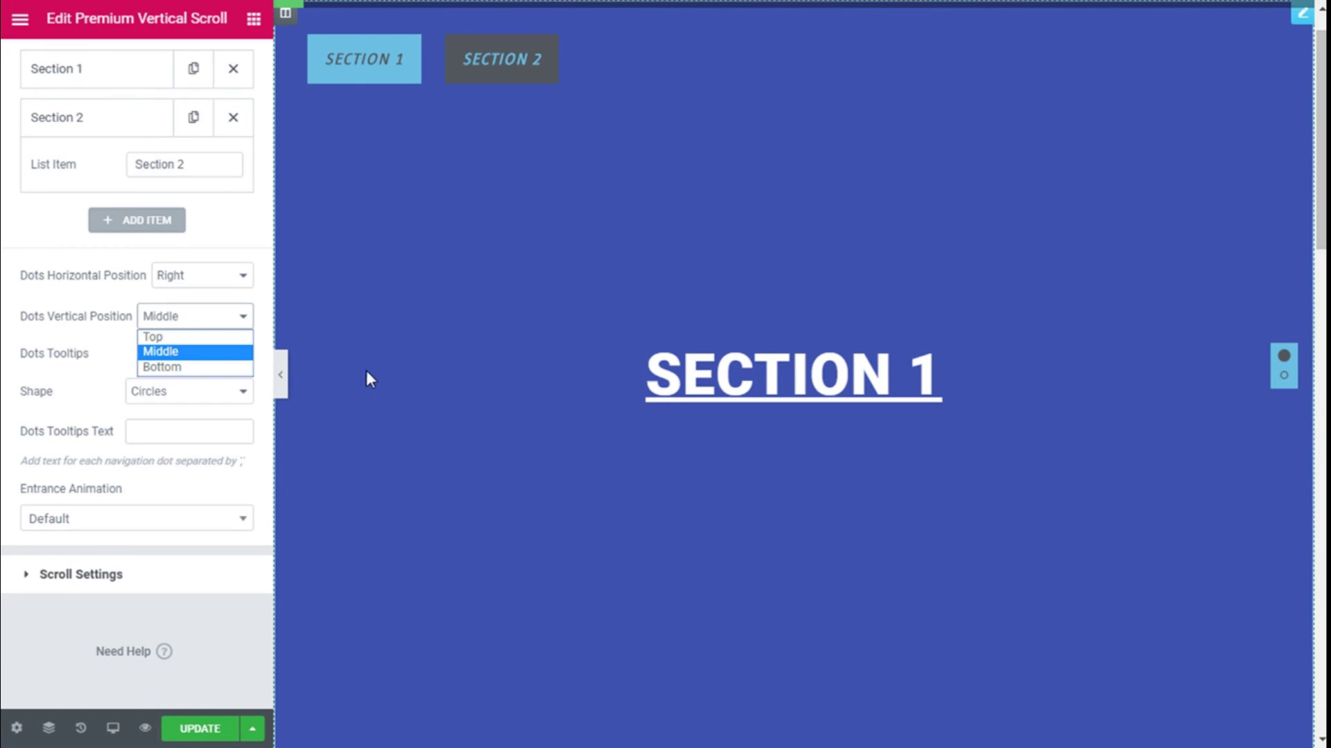
pyautogui.click(155, 353)
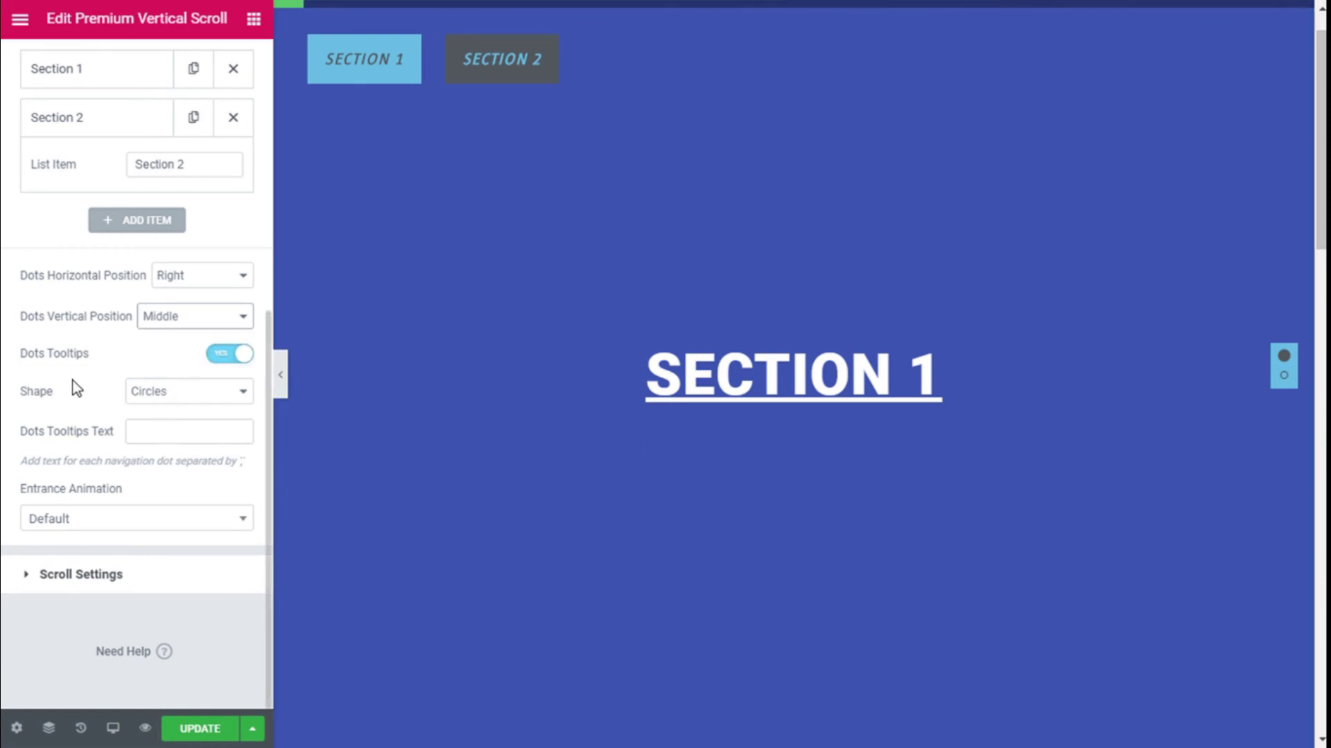
pyautogui.click(164, 393)
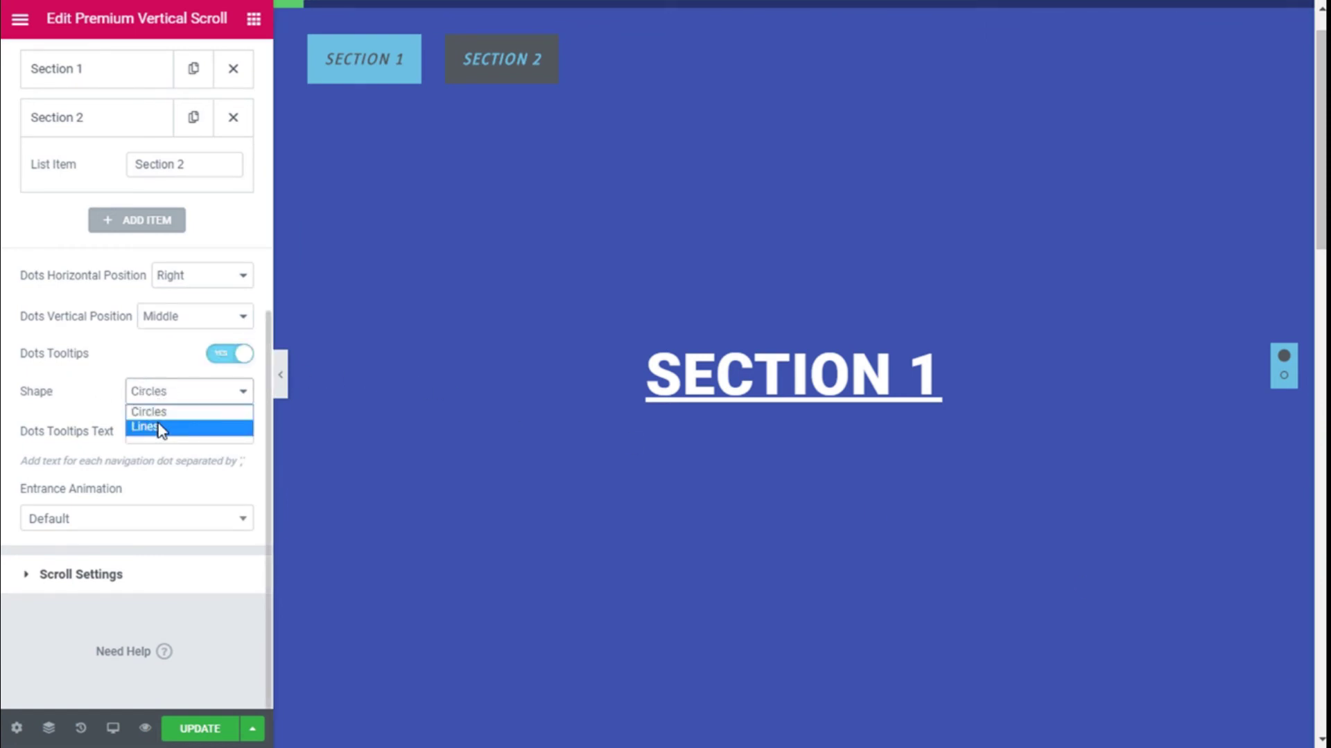
pyautogui.click(159, 414)
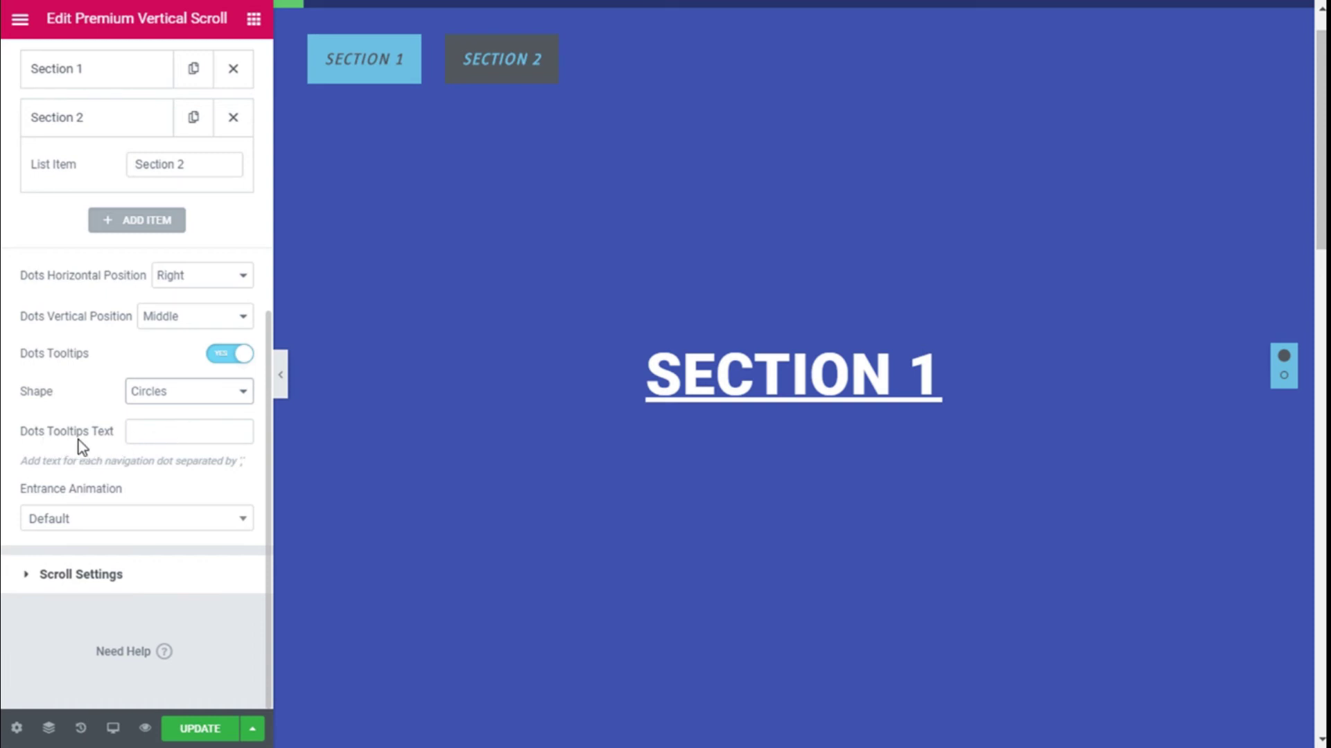
# Set the dots' tooltips text to "Section 1, Section 2" and review the entrance animation options, leaving Default selected.
pyautogui.click(150, 435)
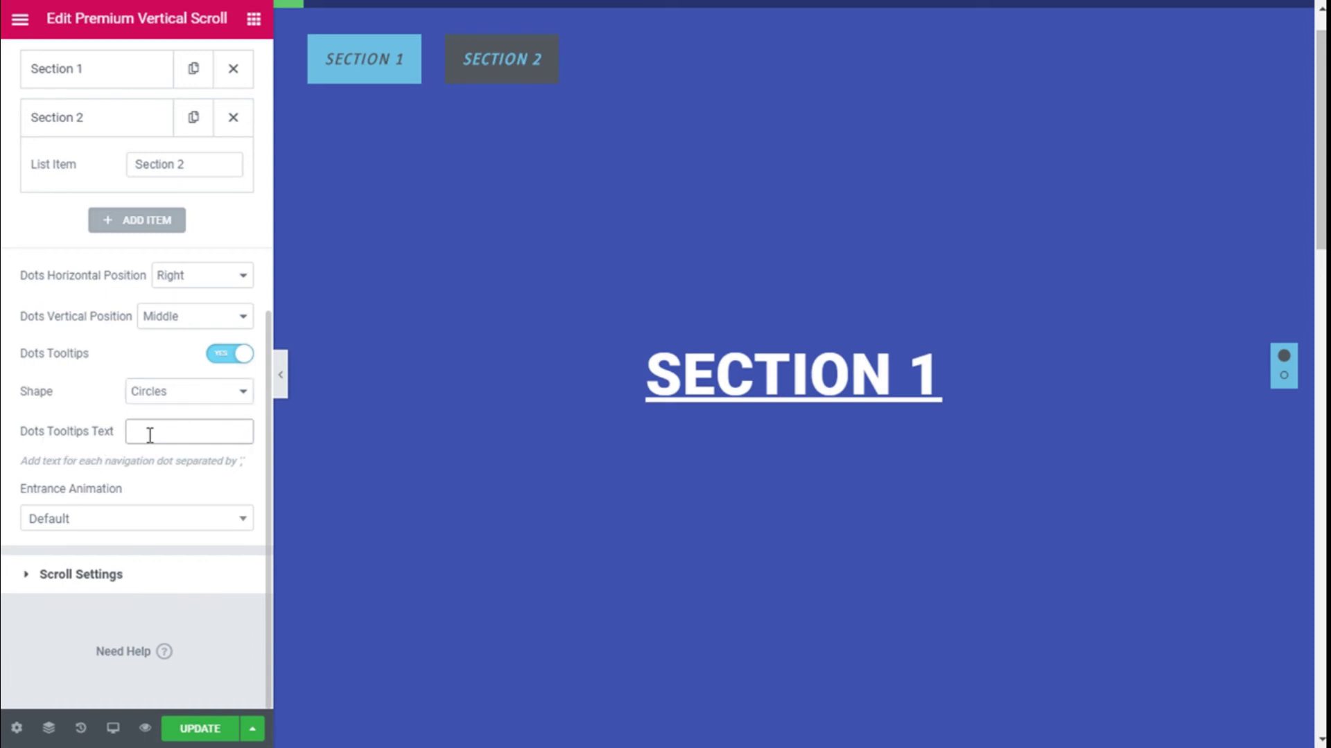
pyautogui.write('S')
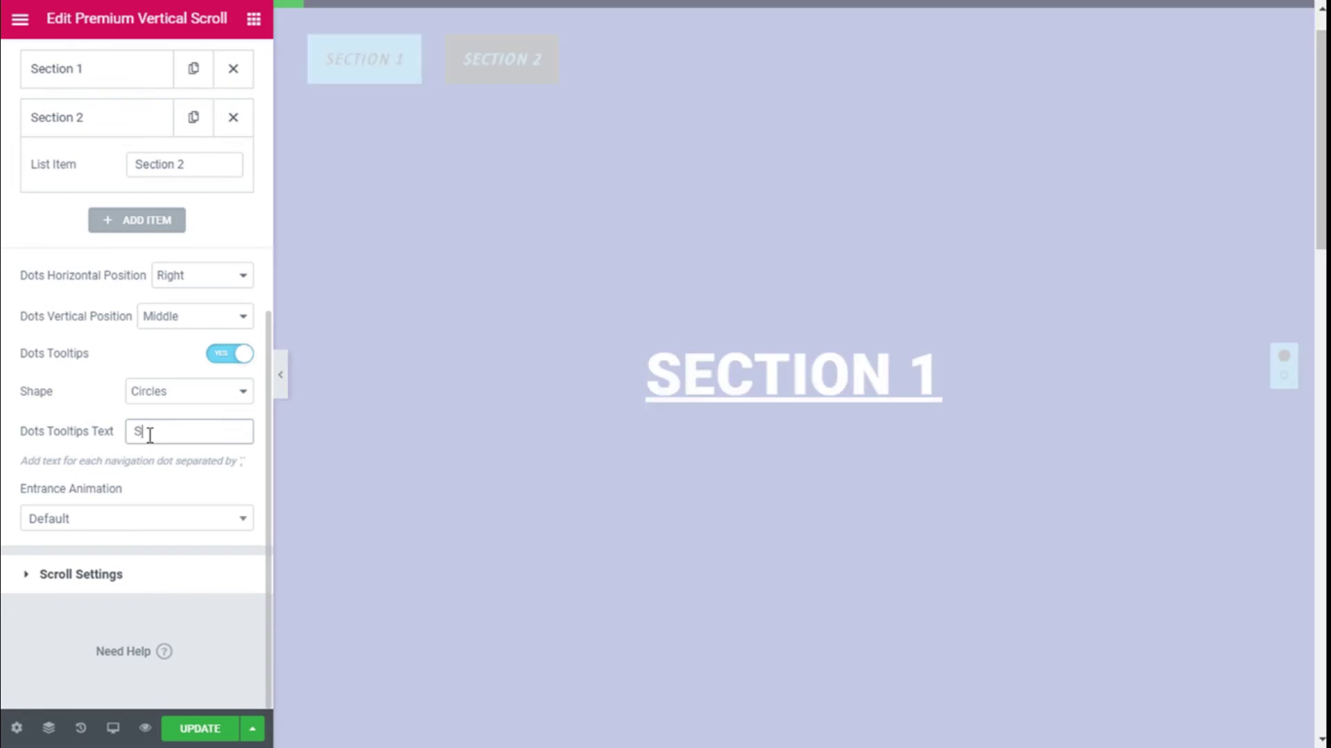
pyautogui.write('ection 1, Section 2')
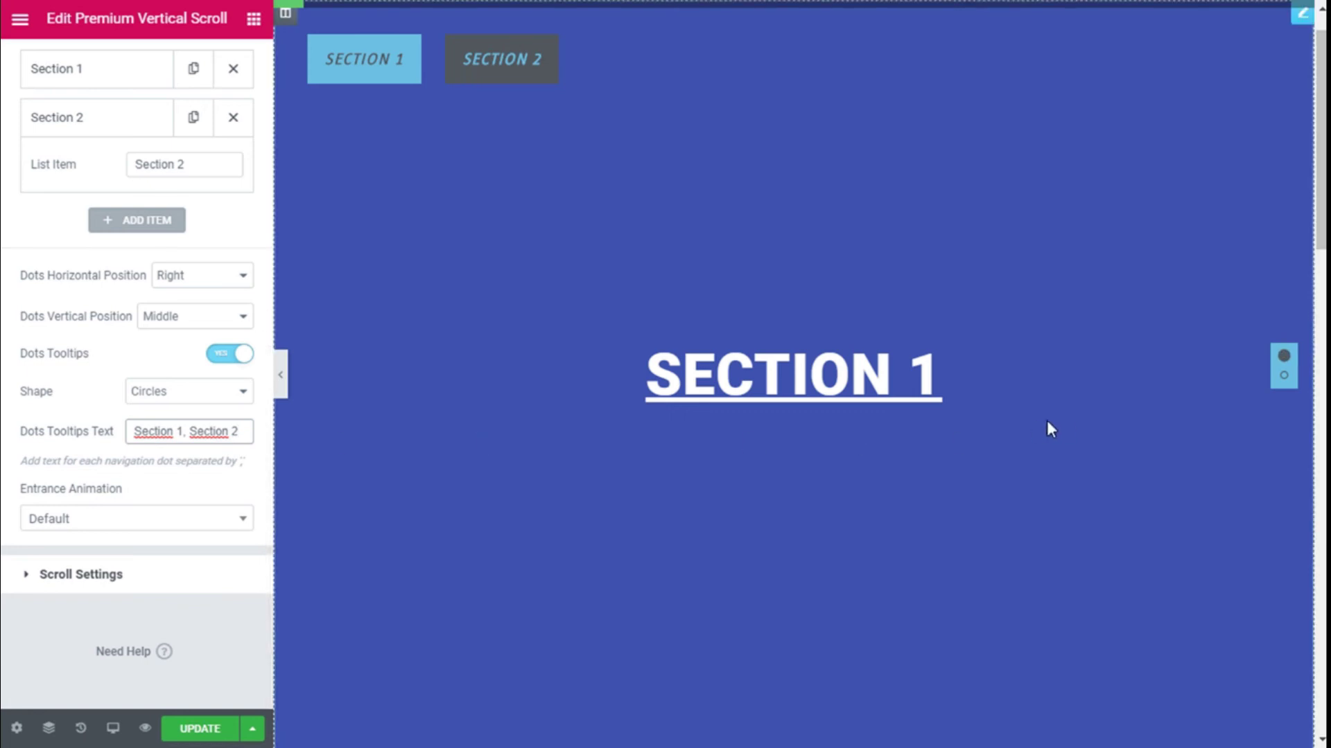
pyautogui.moveTo(1284, 360)
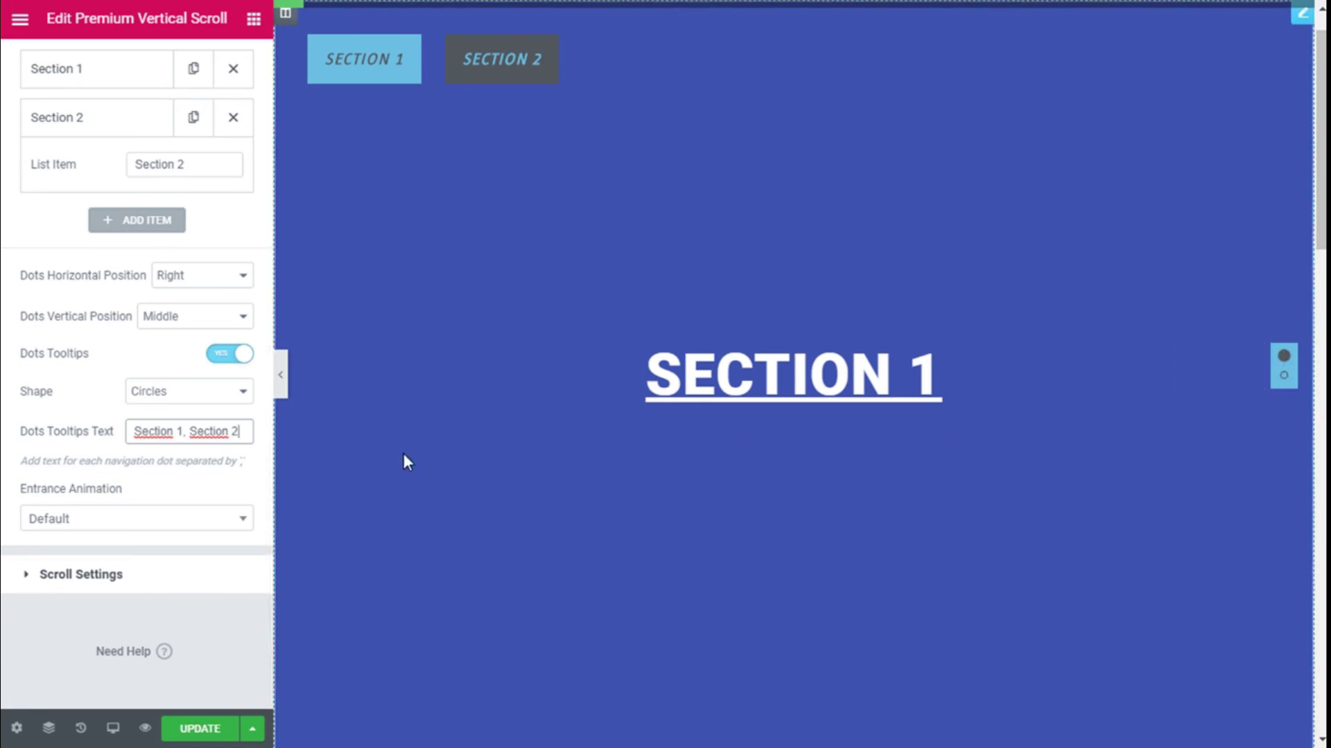
pyautogui.click(223, 531)
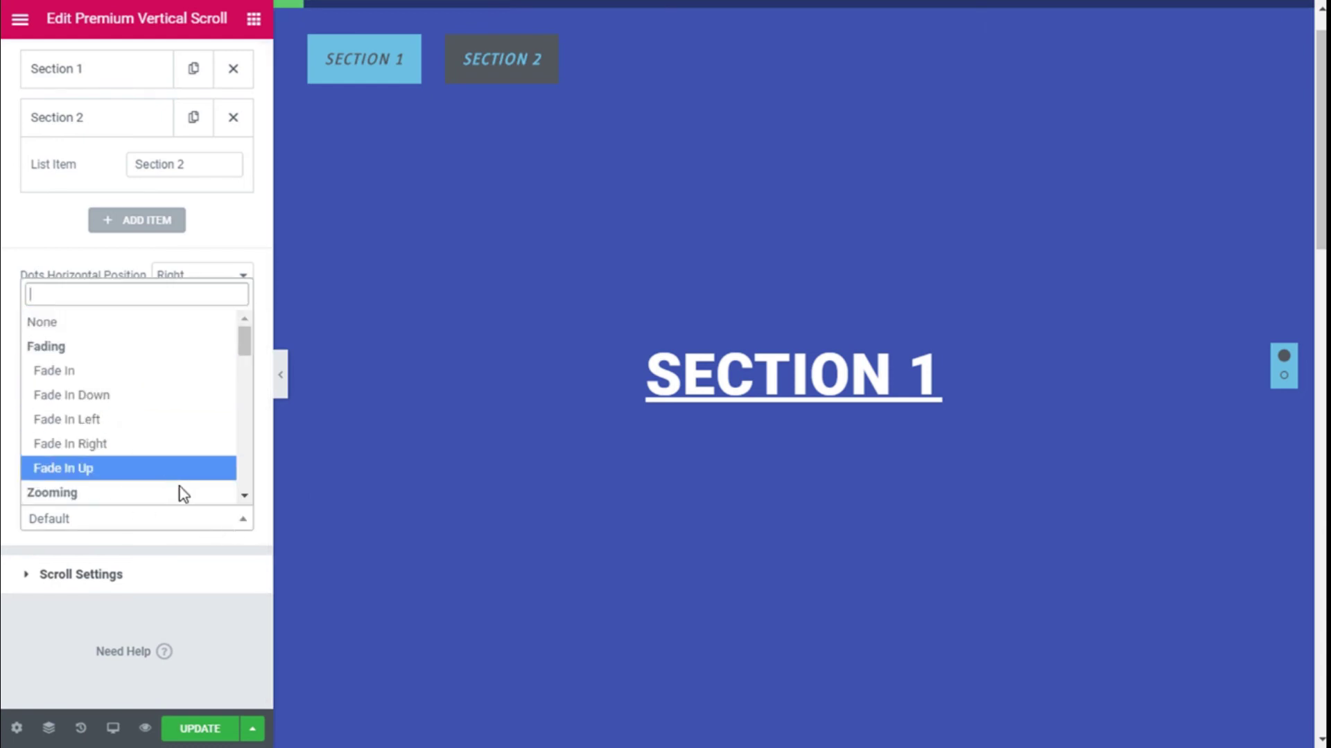
pyautogui.click(223, 523)
# Set the scroll speed to 1 second in the vertical scroll widget's scroll settings.
pyautogui.scroll(2, 174, 347)
pyautogui.scroll(5, 148, 320)
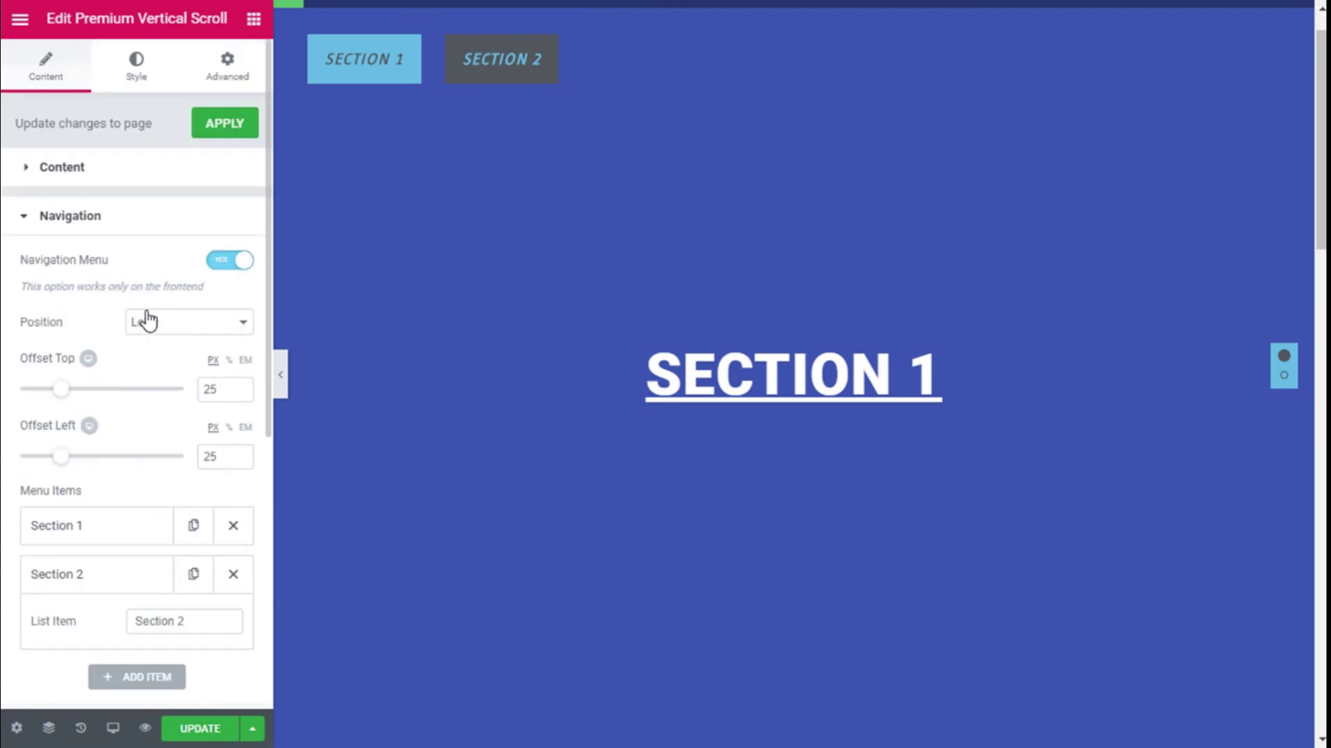
pyautogui.click(85, 224)
pyautogui.click(88, 269)
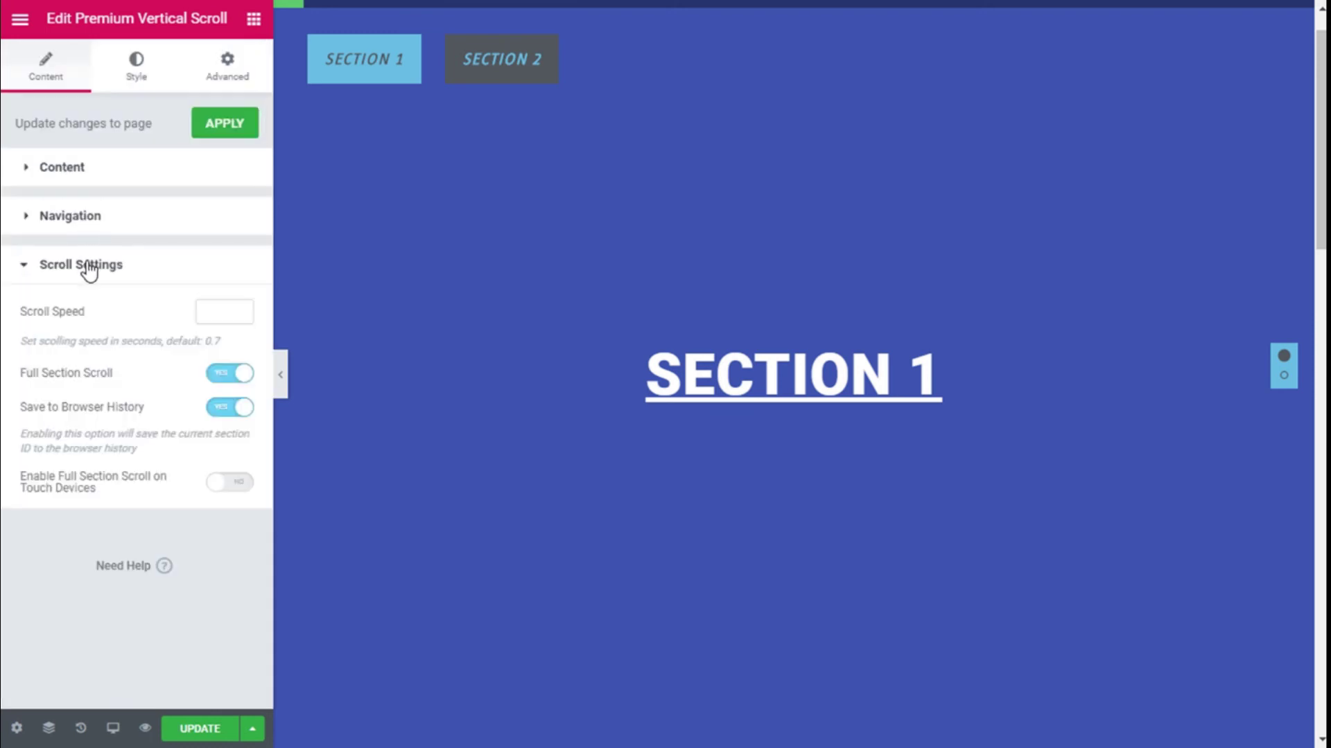
pyautogui.click(230, 319)
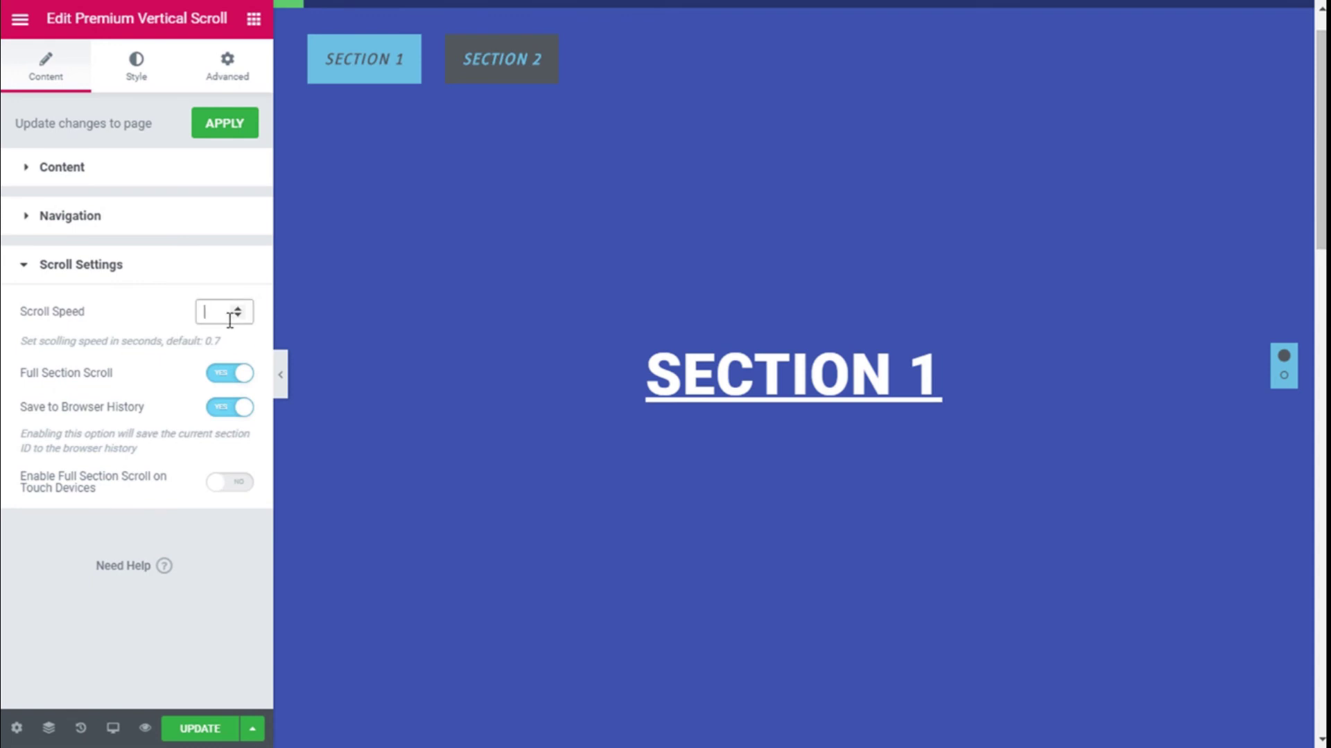
pyautogui.write('1')
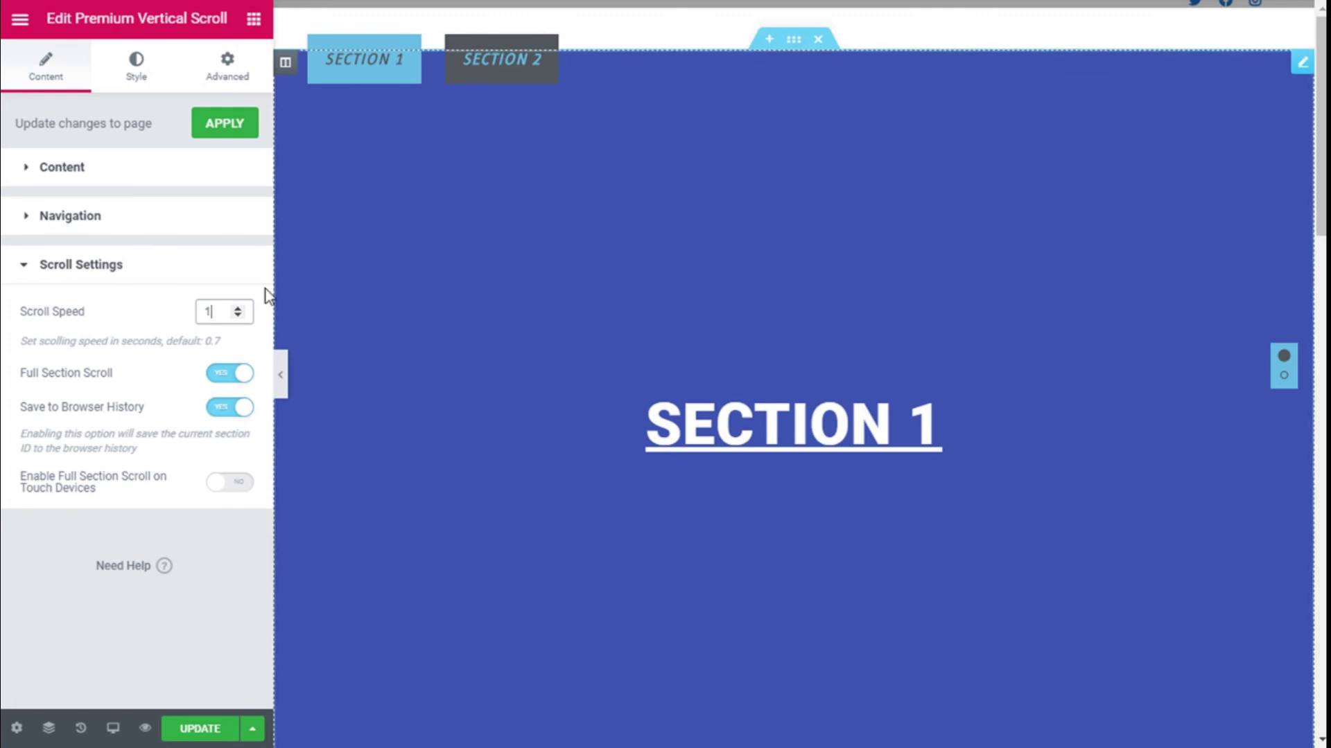
# Set the text color of the navigation dots' tooltips to white (#ffffff) in the widget's style settings.
pyautogui.click(128, 78)
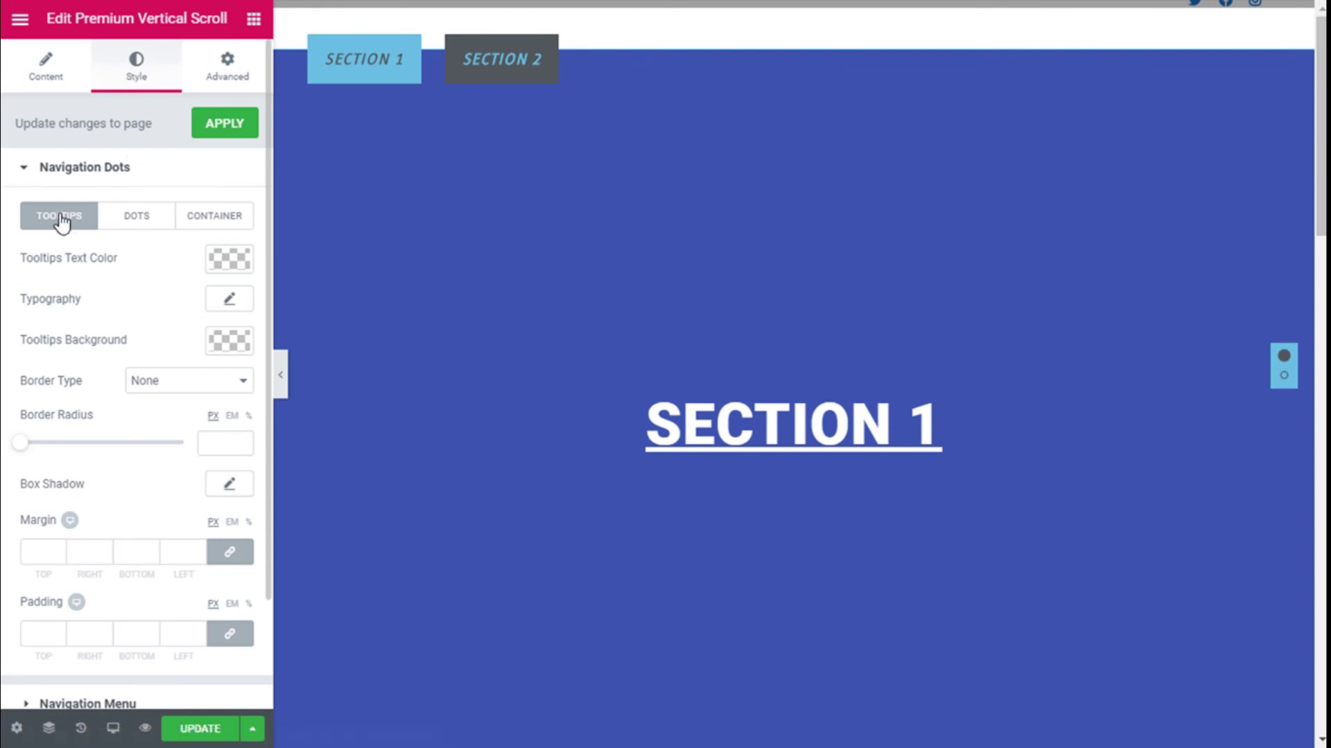
pyautogui.click(229, 263)
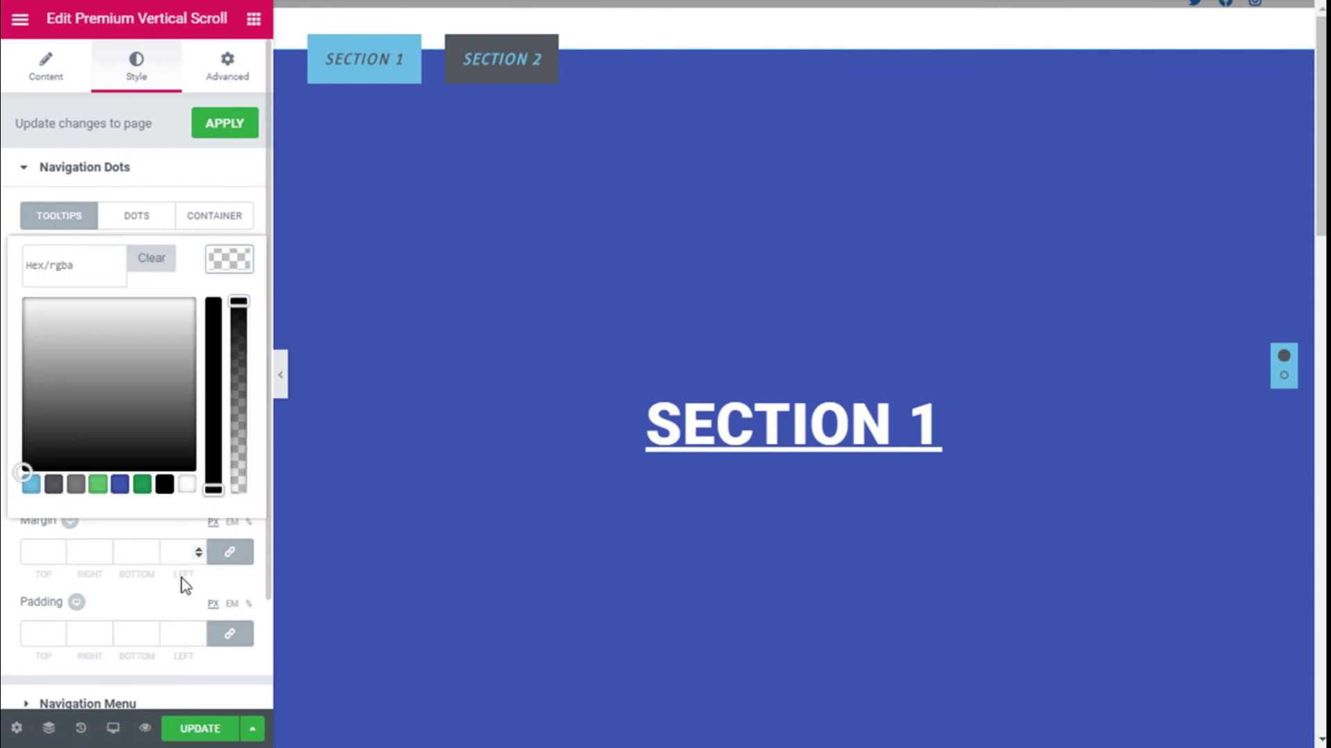
pyautogui.click(186, 485)
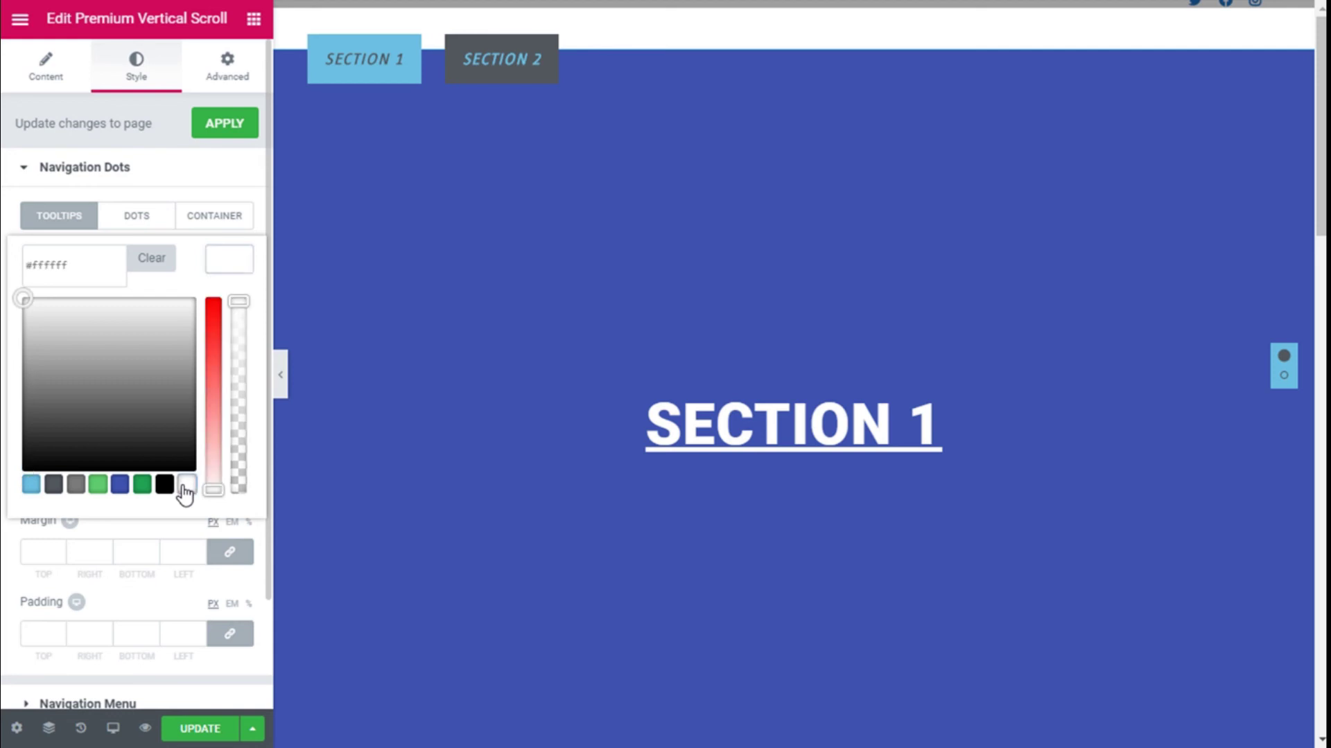
pyautogui.click(232, 252)
# Set the background of the navigation dots' tooltips to half-transparent black, rgba(0,0,0,0.5).
pyautogui.click(232, 309)
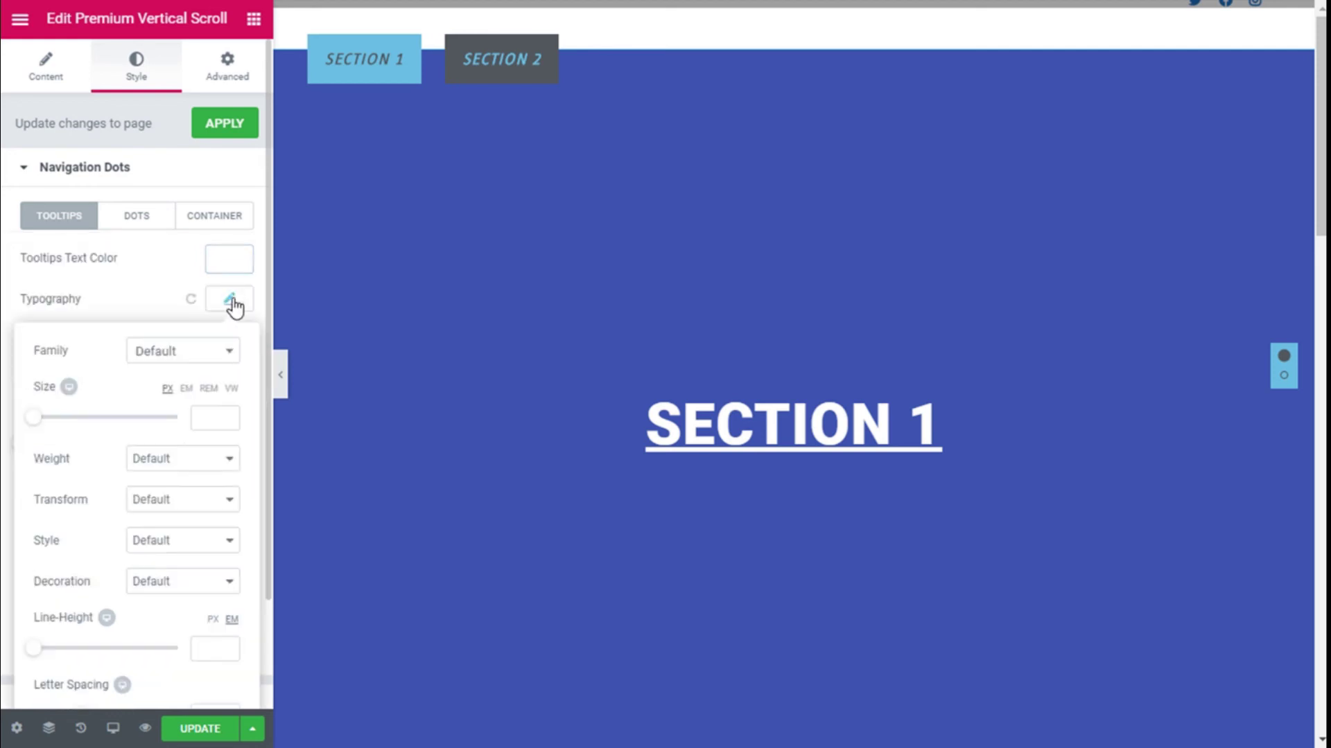
pyautogui.click(228, 302)
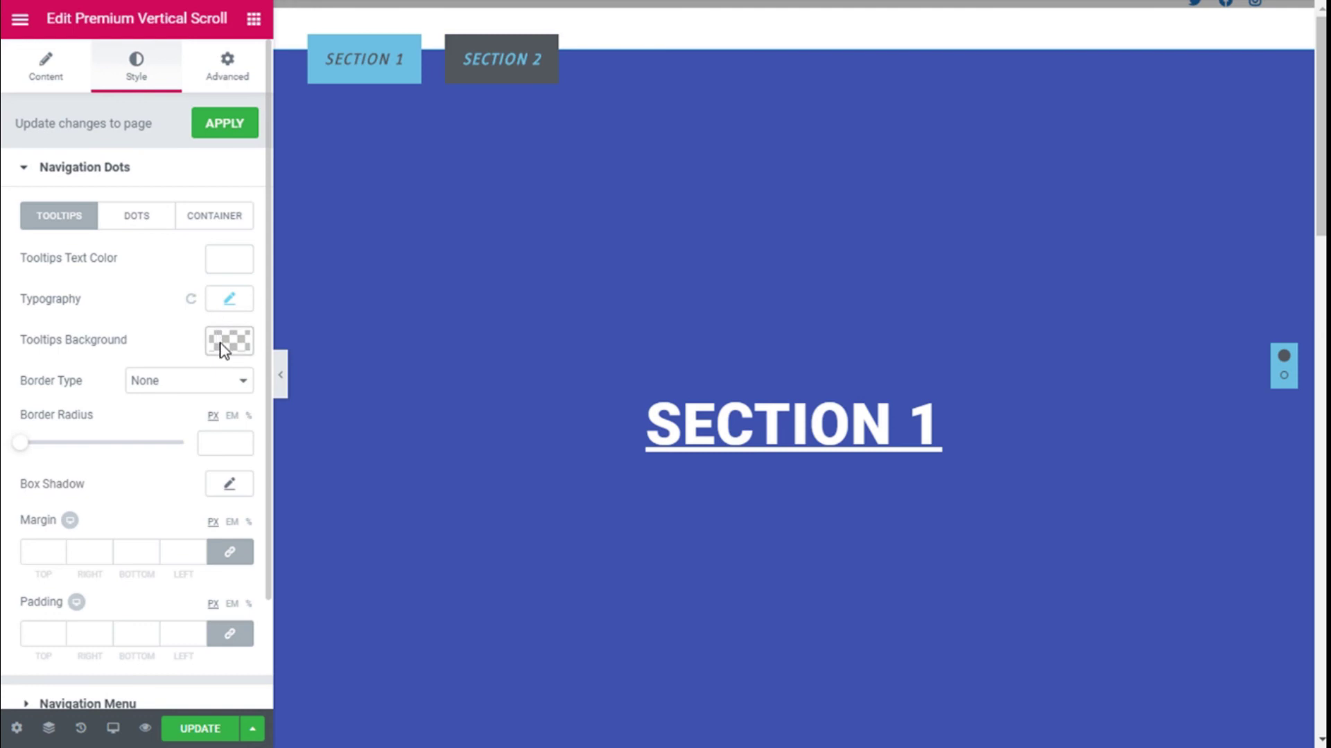
pyautogui.click(220, 344)
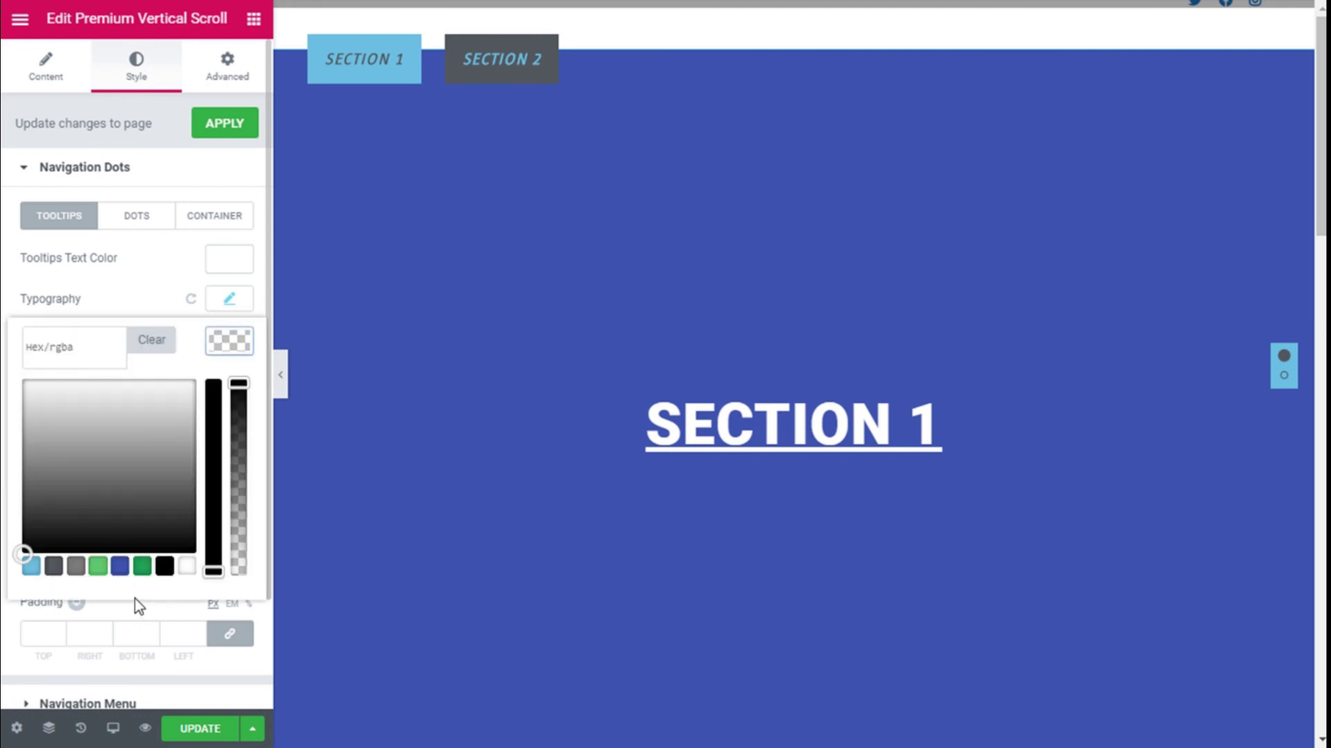
pyautogui.click(164, 568)
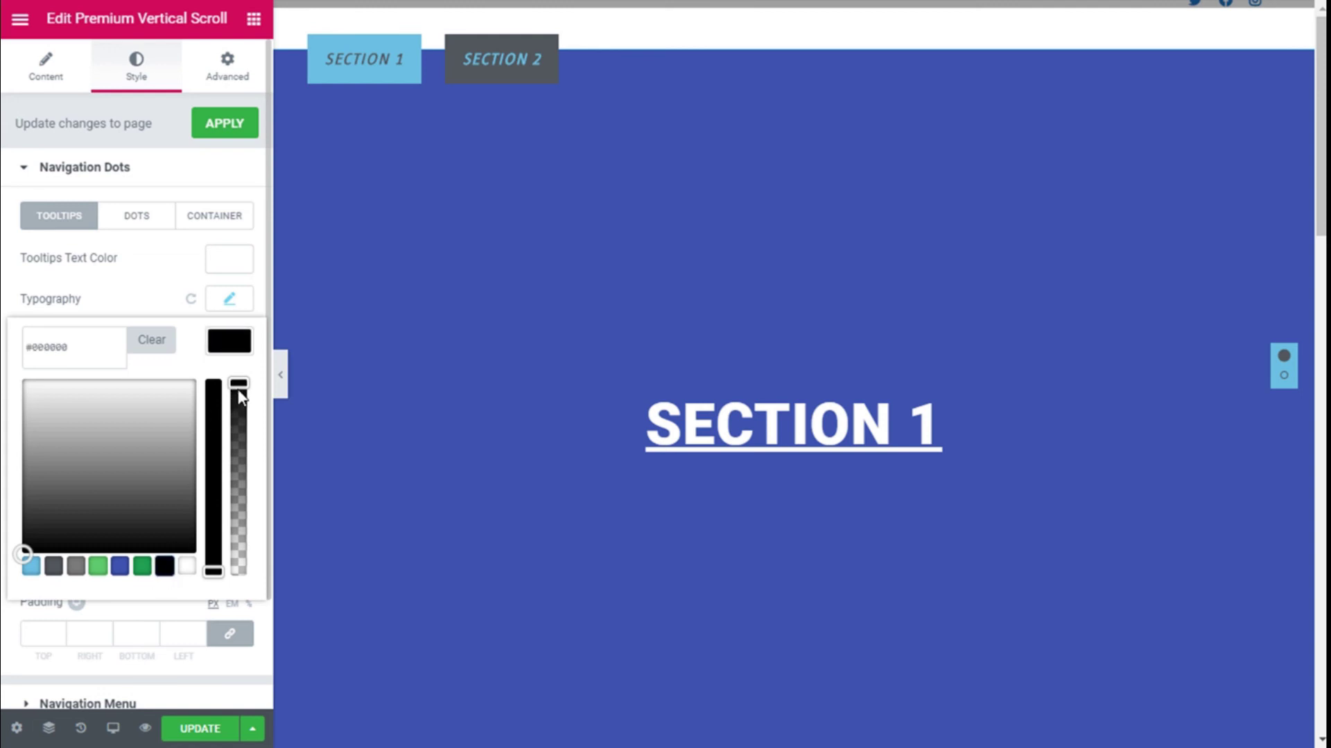
pyautogui.moveTo(239, 386); pyautogui.dragTo(239, 485)
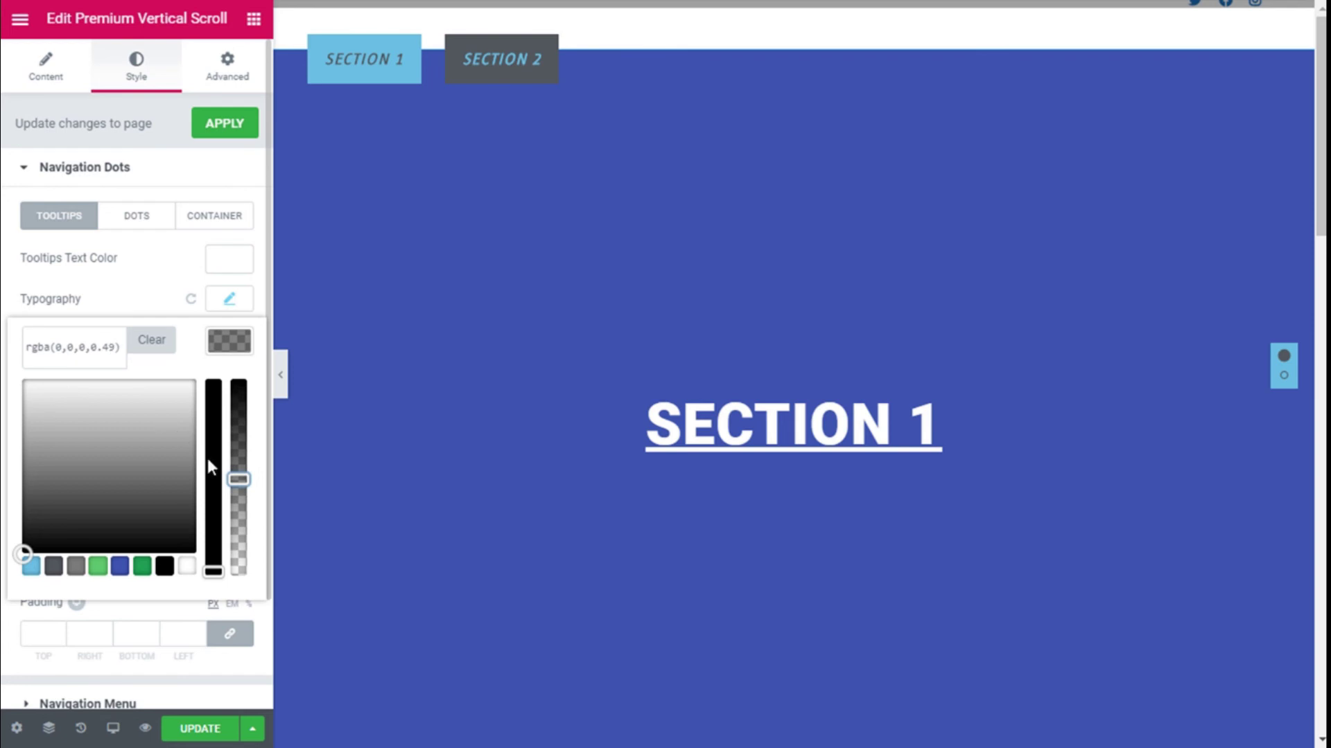
pyautogui.click(113, 353)
pyautogui.press('BackSpace')
pyautogui.press('BackSpace')
pyautogui.press('BackSpace')
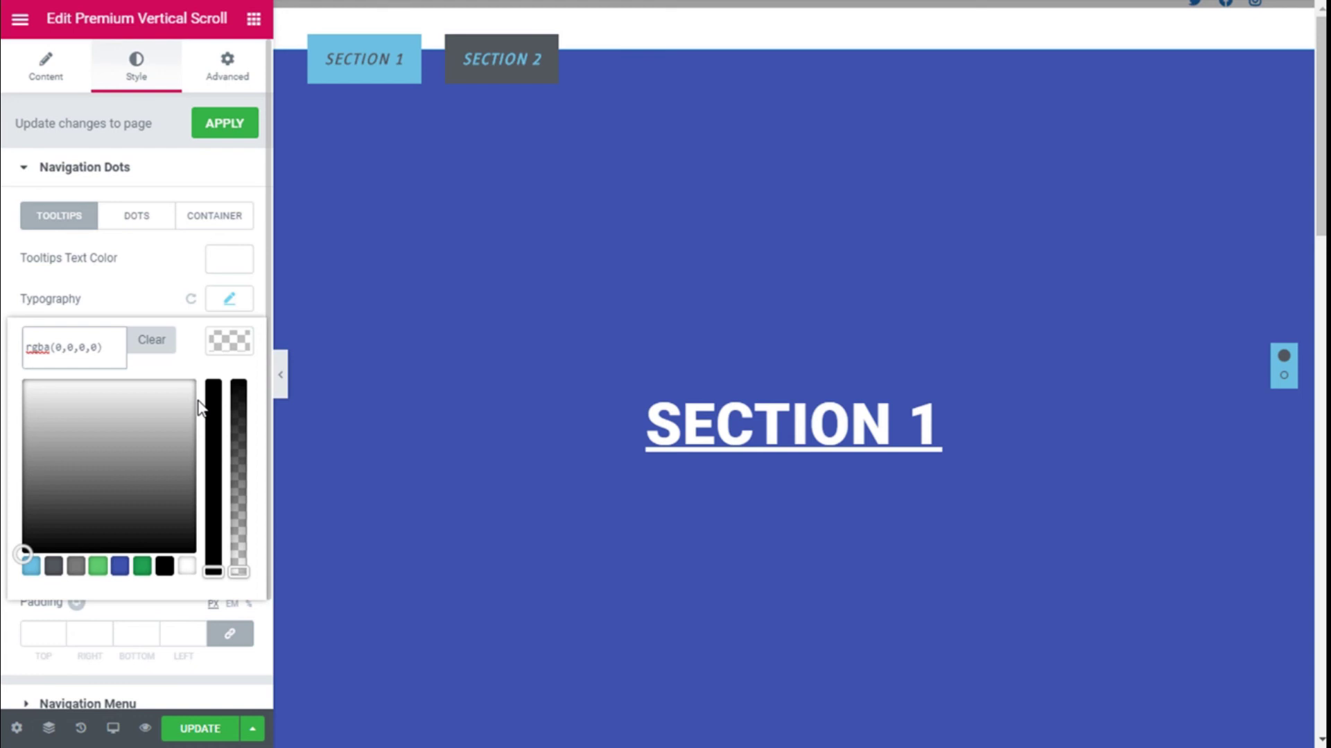
pyautogui.moveTo(238, 572); pyautogui.dragTo(240, 483)
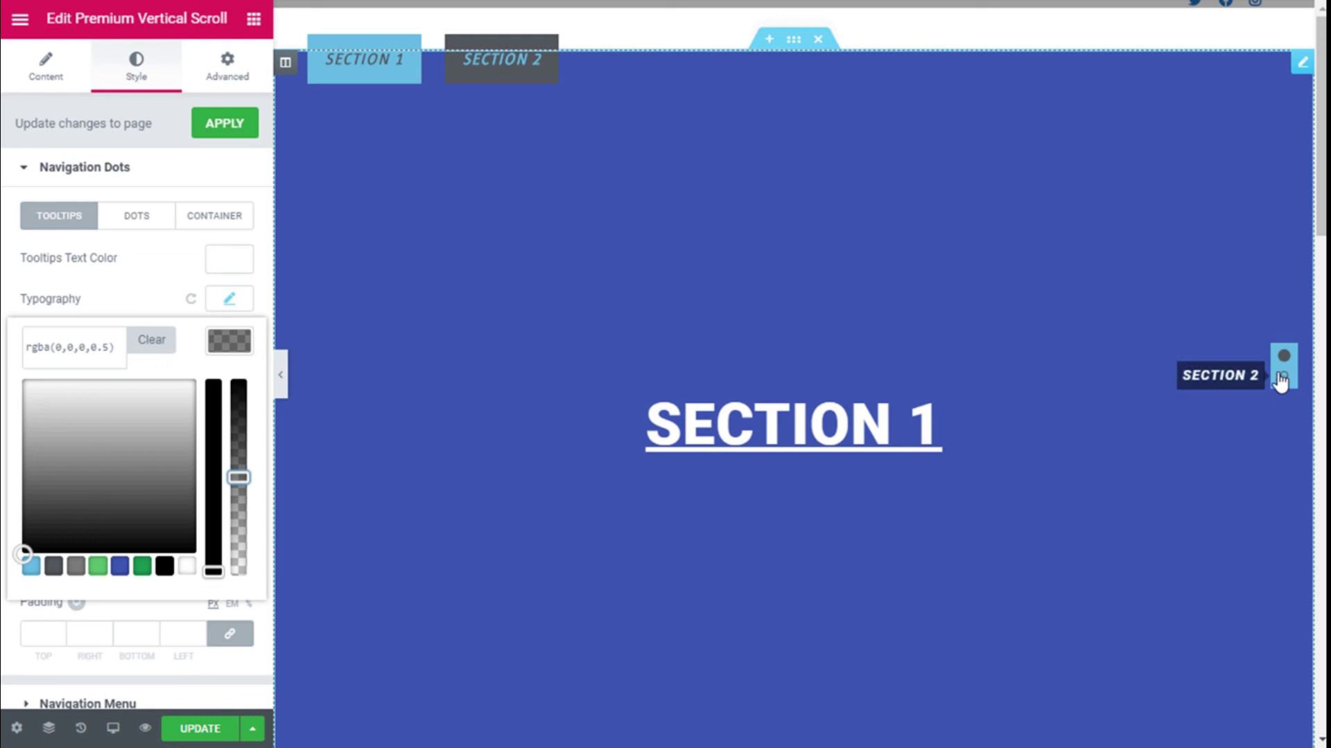
pyautogui.click(288, 286)
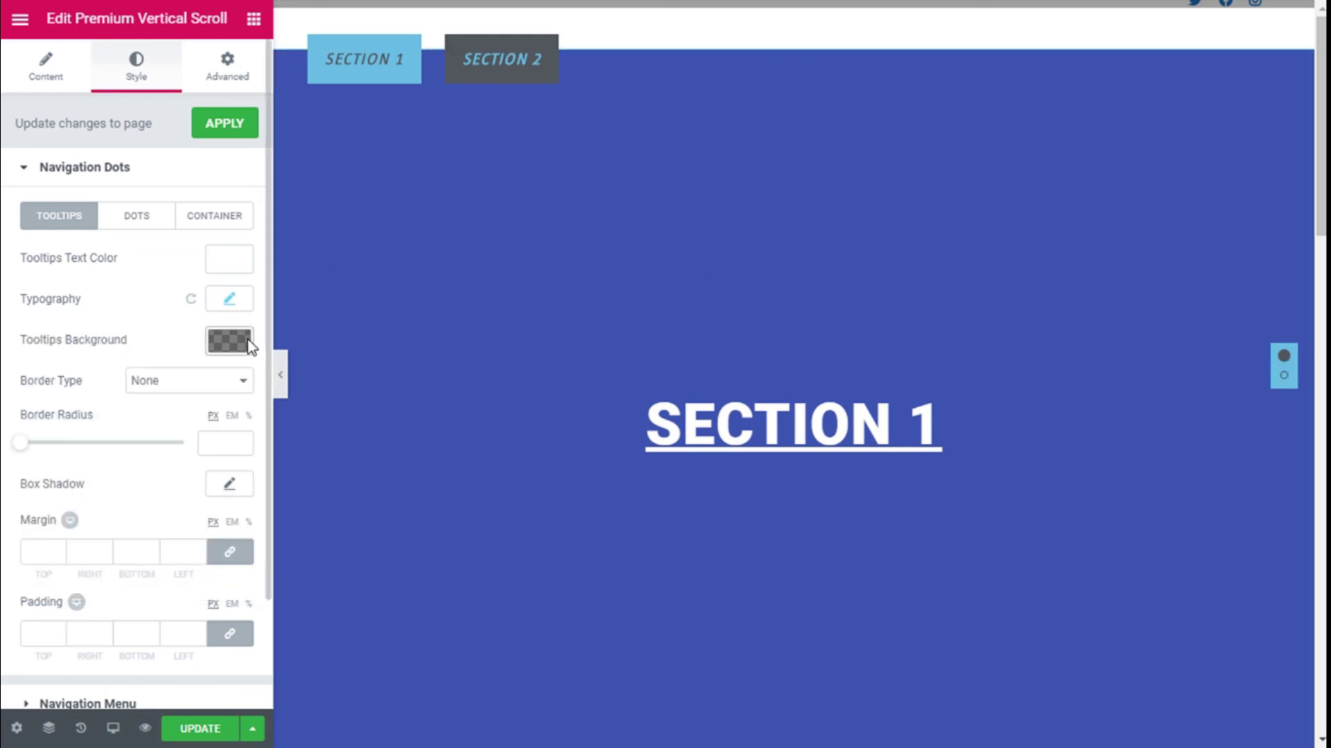
# Keep the tooltips' border type at None and set their border radius to 20 px.
pyautogui.click(150, 389)
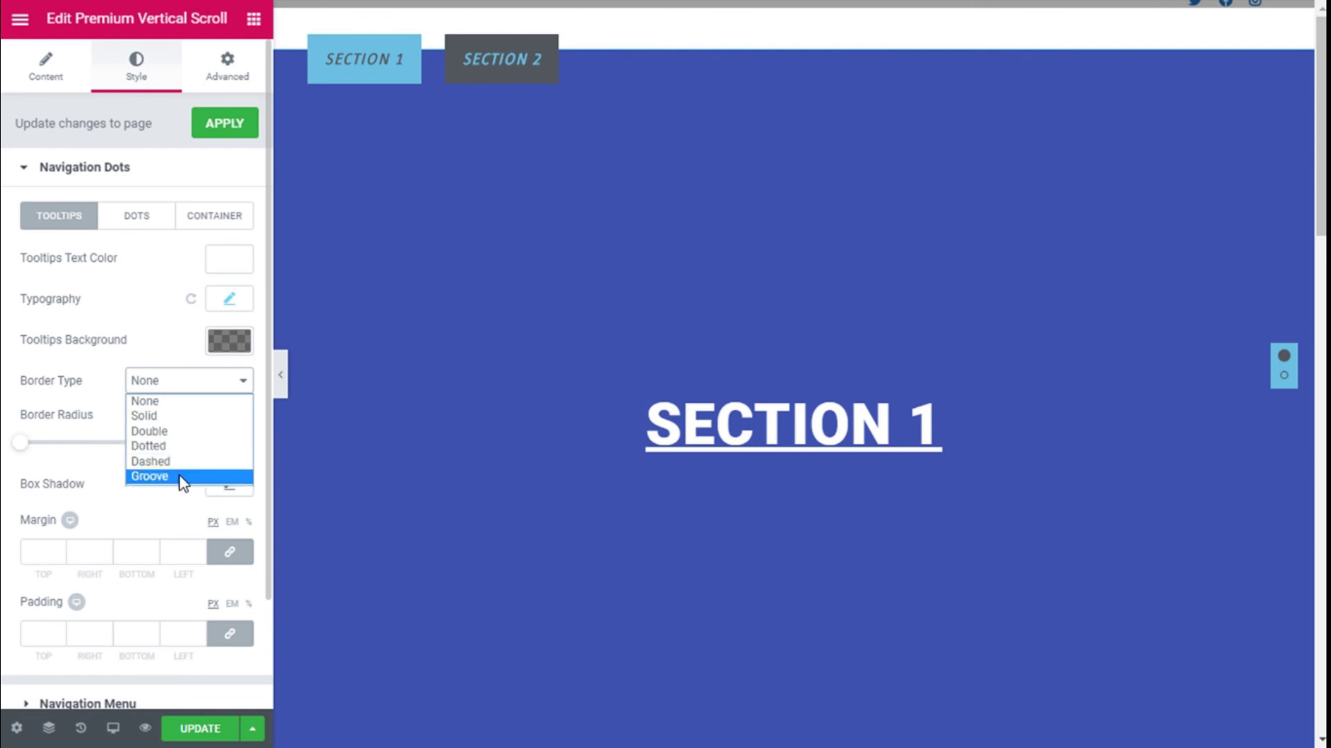
pyautogui.click(180, 388)
pyautogui.moveTo(25, 447); pyautogui.dragTo(59, 455)
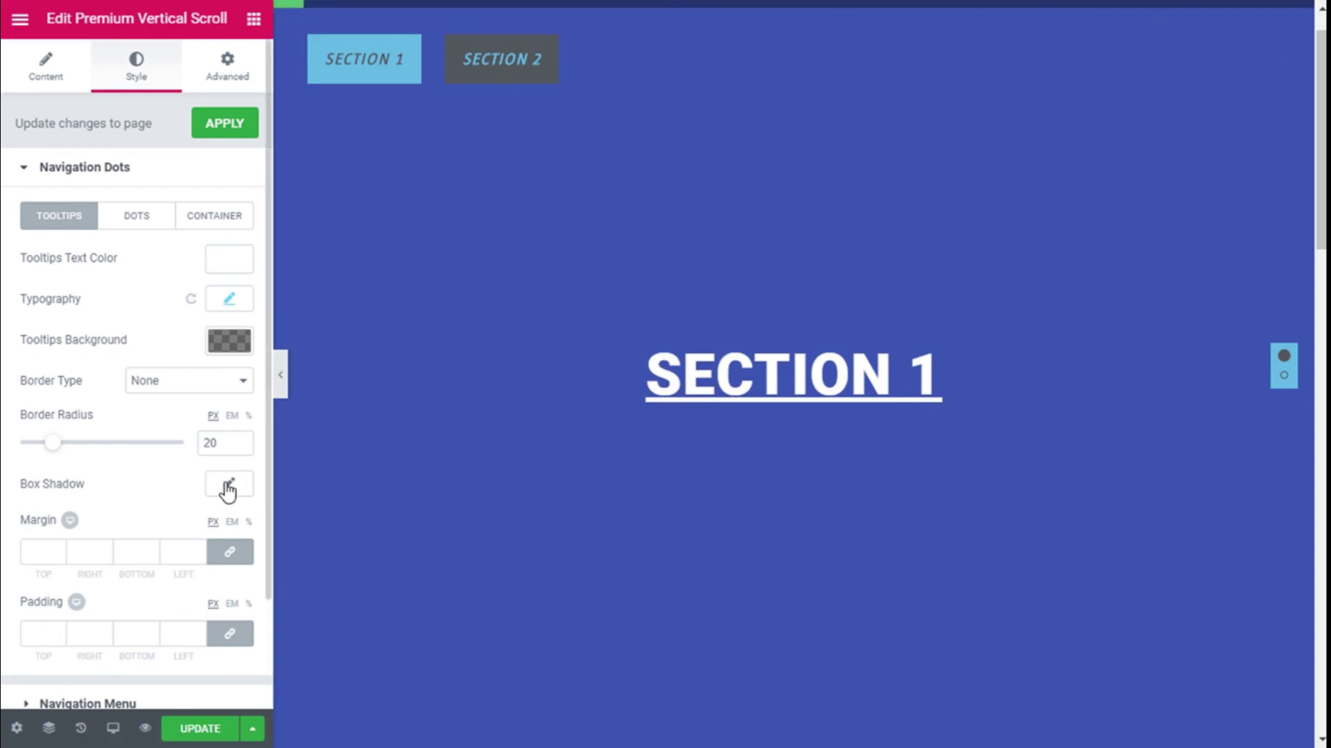
pyautogui.scroll(-2, 56, 552)
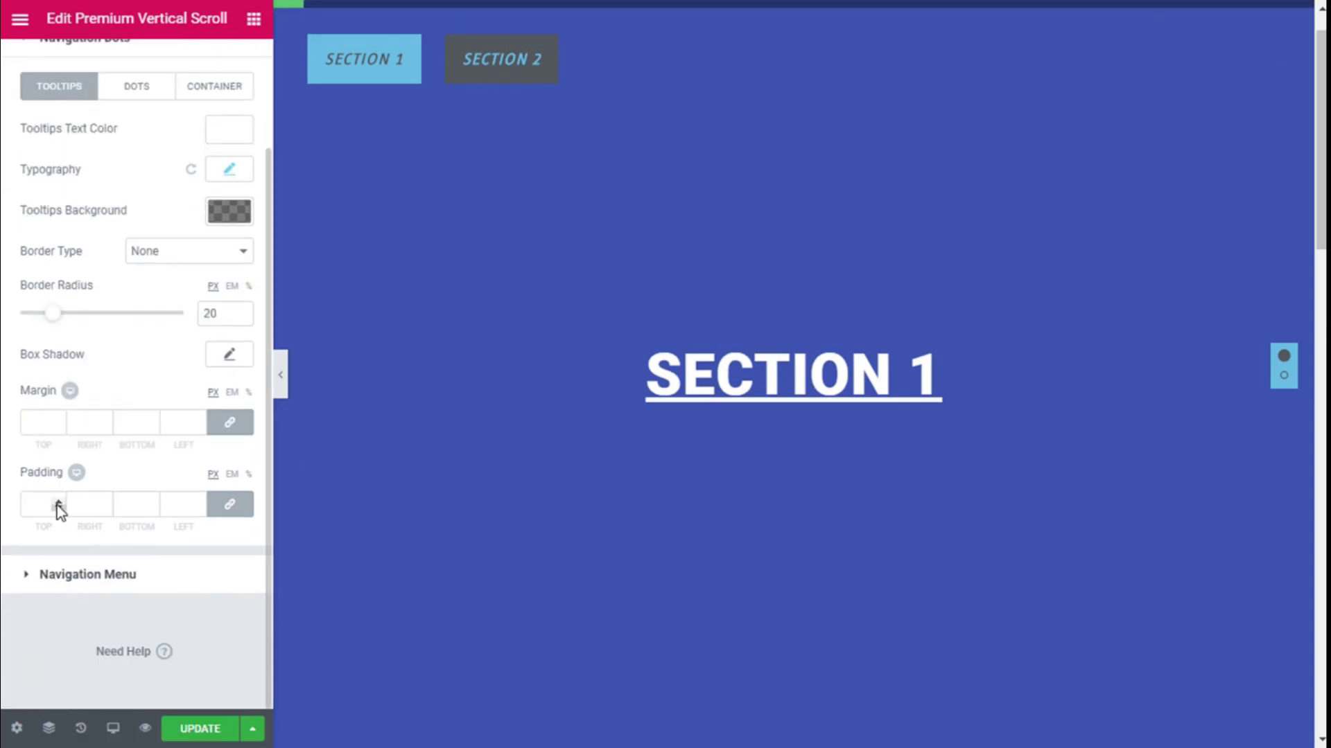
pyautogui.scroll(2, 83, 506)
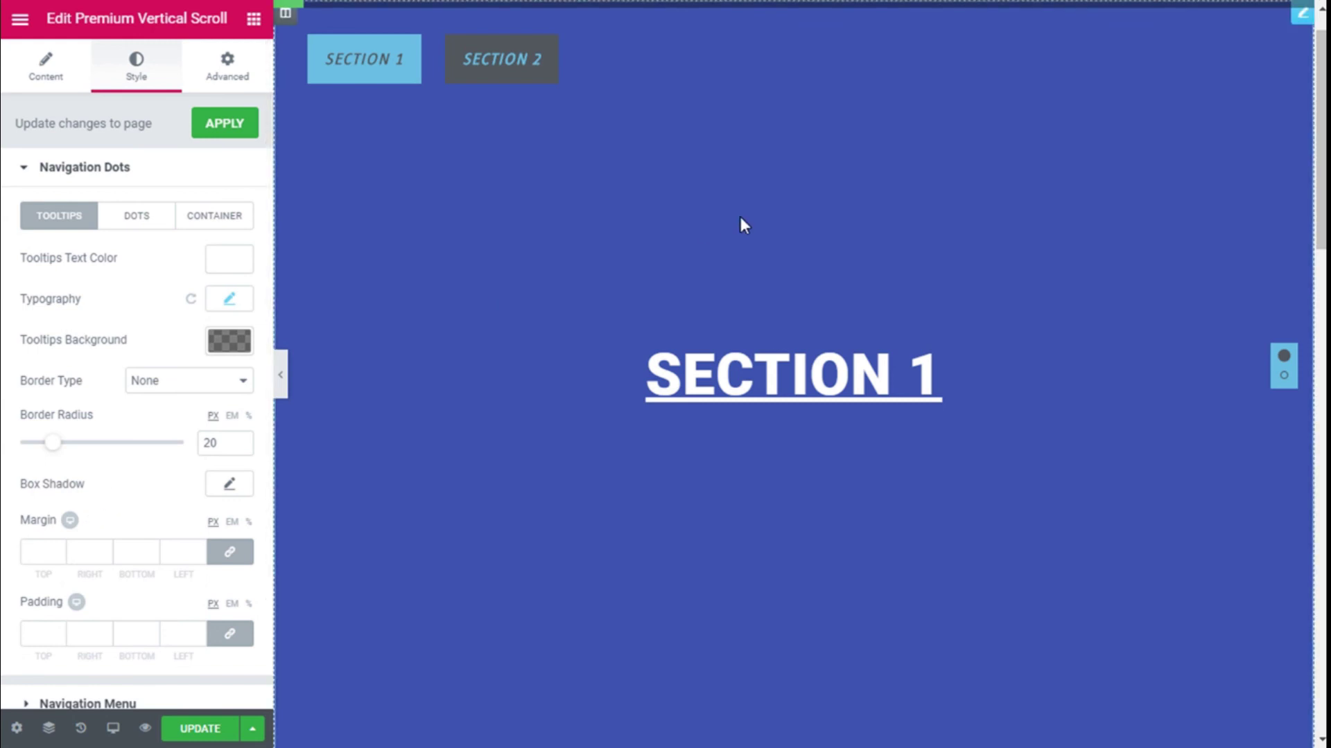
# Set the color of the navigation dots to black (#000000) in the dots' style settings.
pyautogui.click(137, 220)
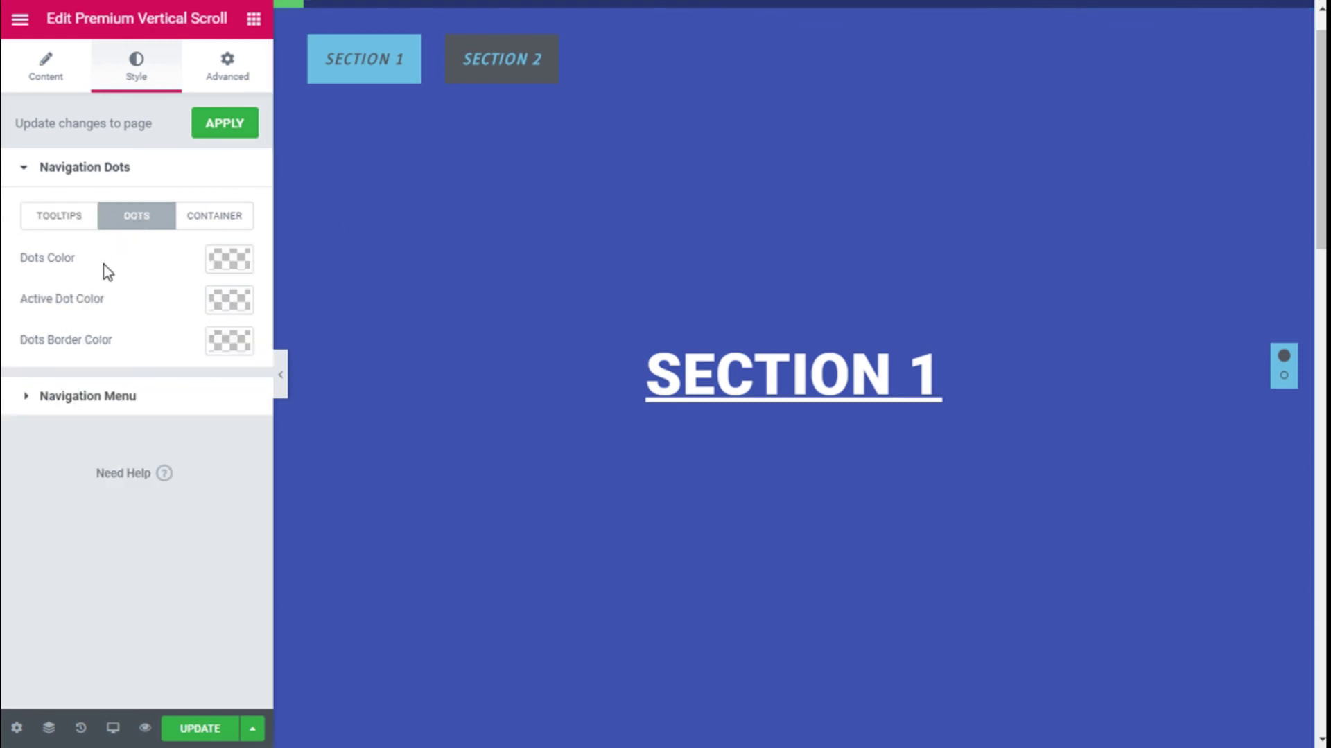
pyautogui.click(221, 261)
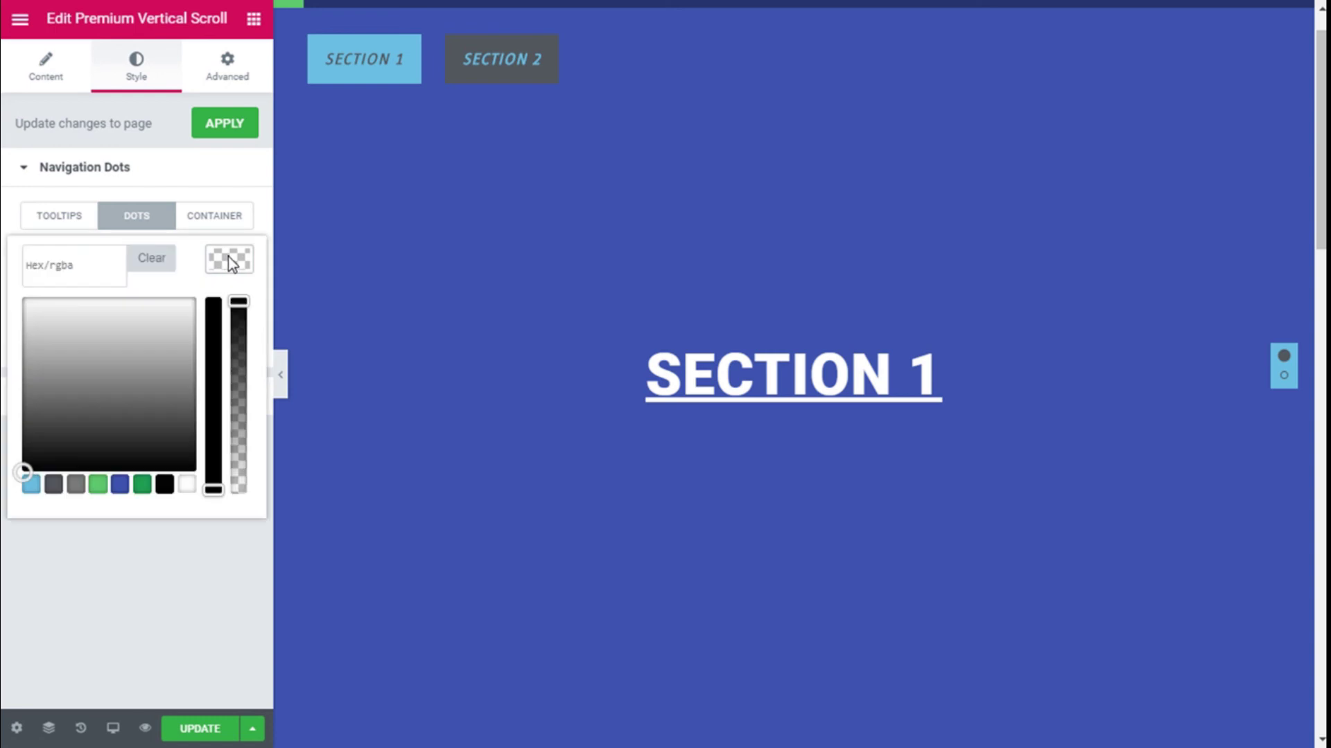
pyautogui.click(165, 488)
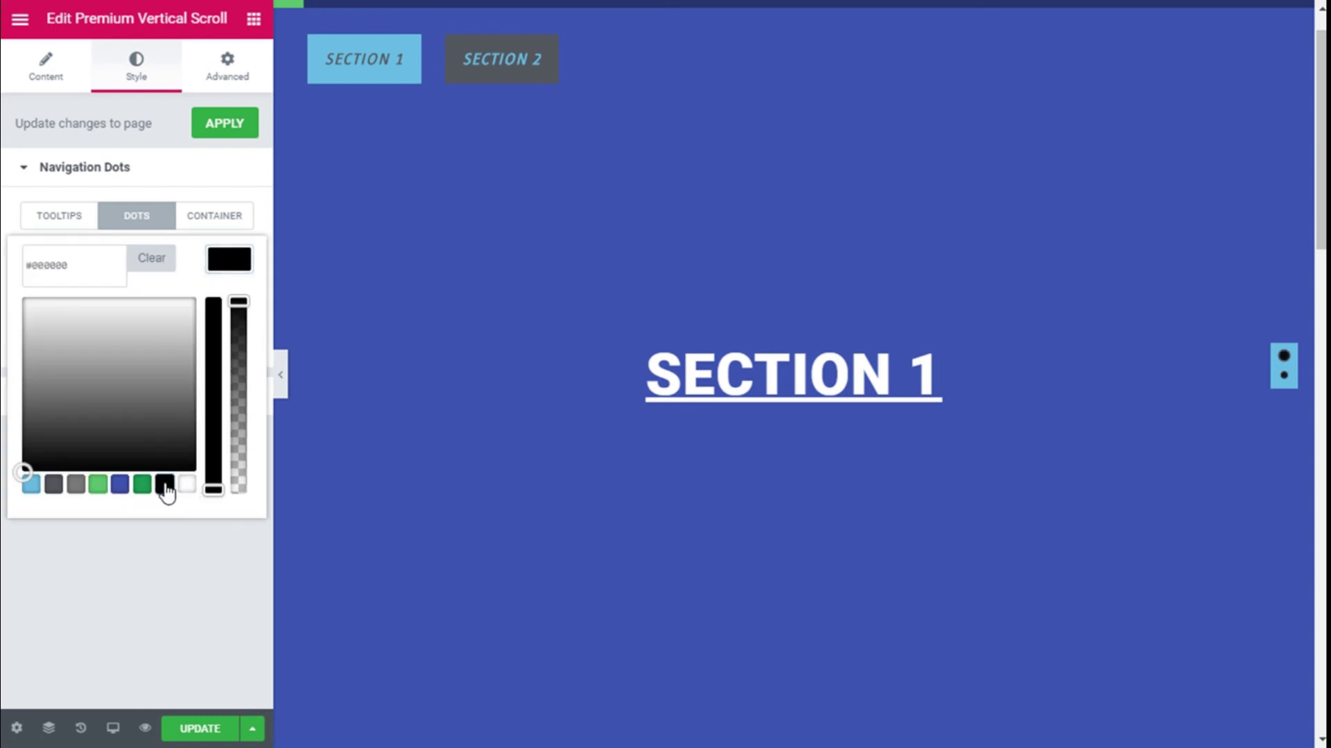
pyautogui.click(230, 266)
# Set the active dot's color to white (#ffffff) and leave the dots' border color unset.
pyautogui.click(230, 305)
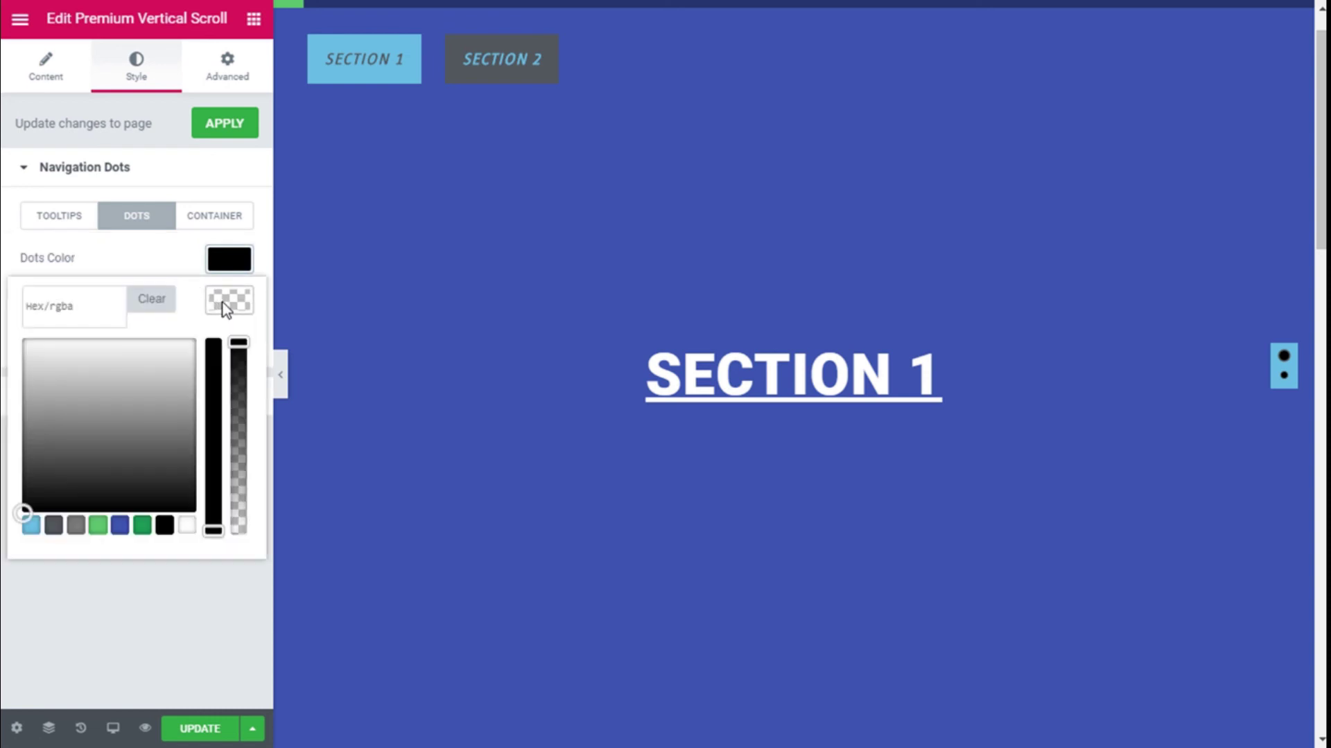
pyautogui.click(188, 527)
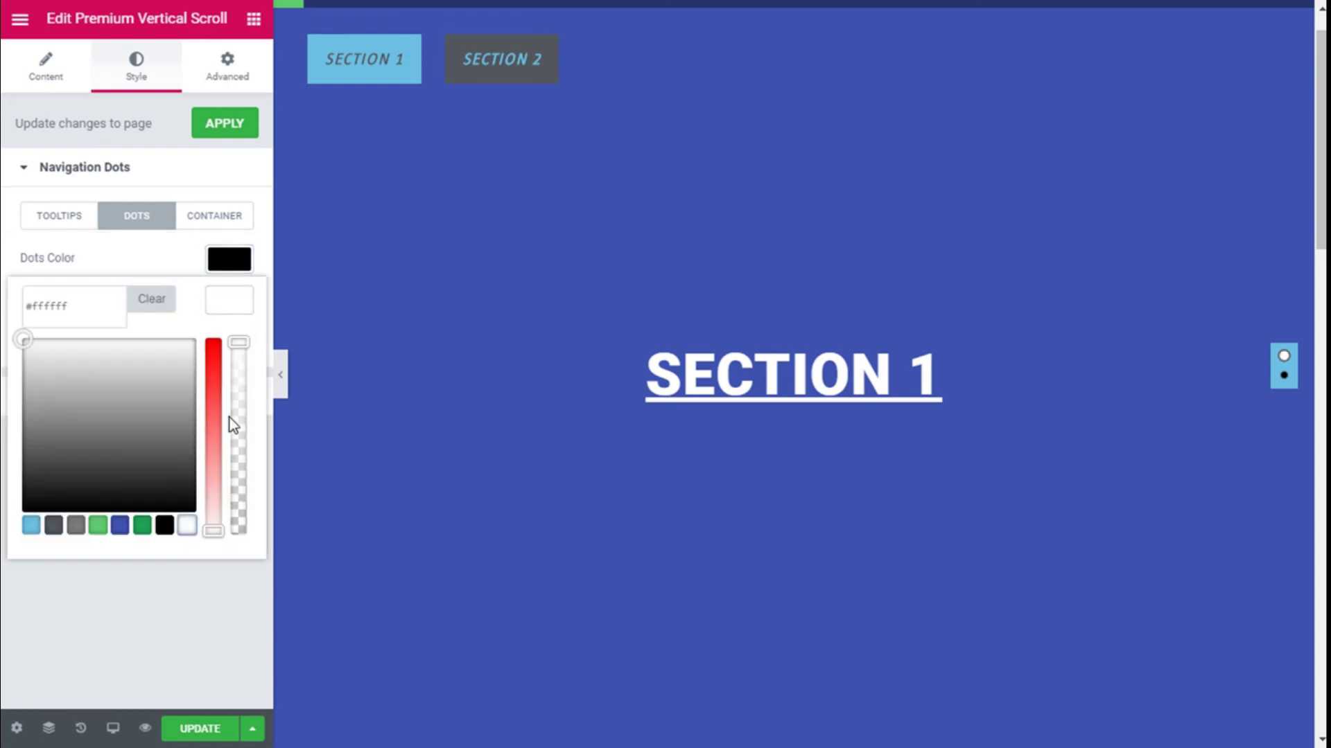
pyautogui.click(236, 276)
pyautogui.click(235, 284)
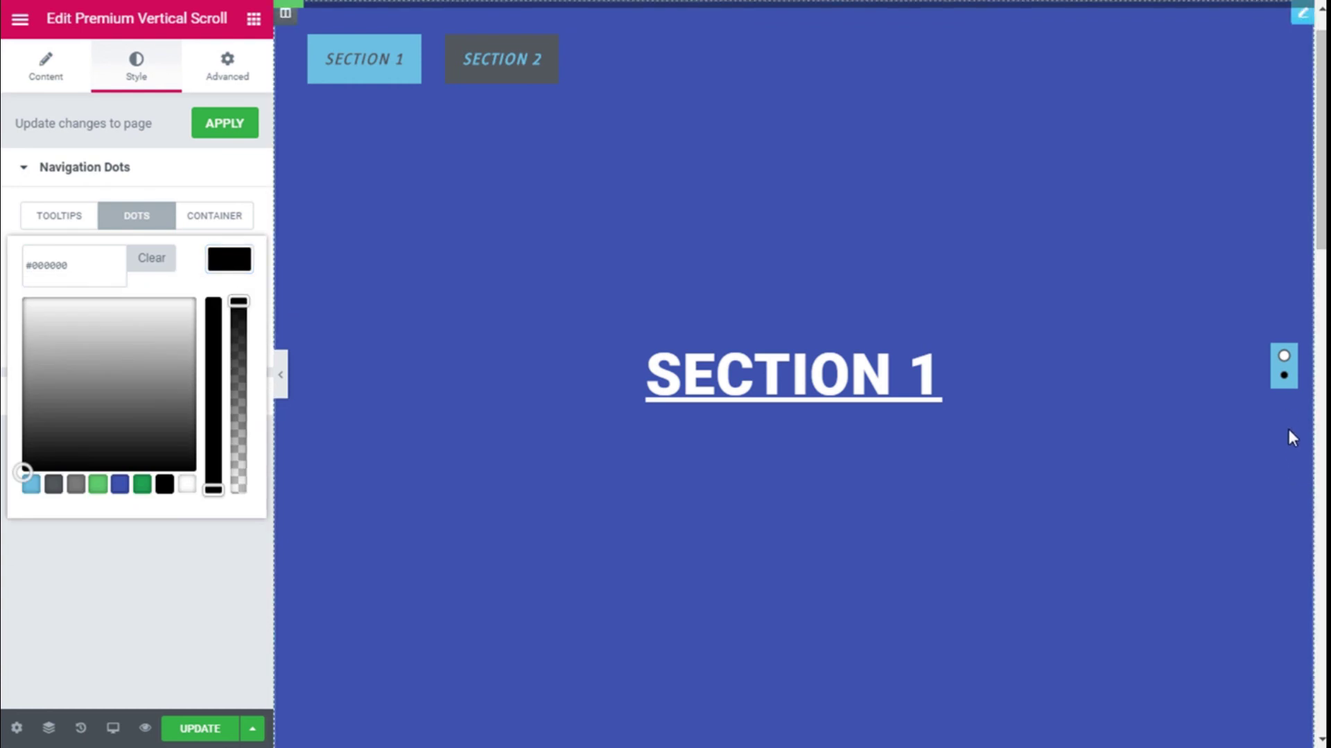
pyautogui.click(231, 267)
pyautogui.click(234, 341)
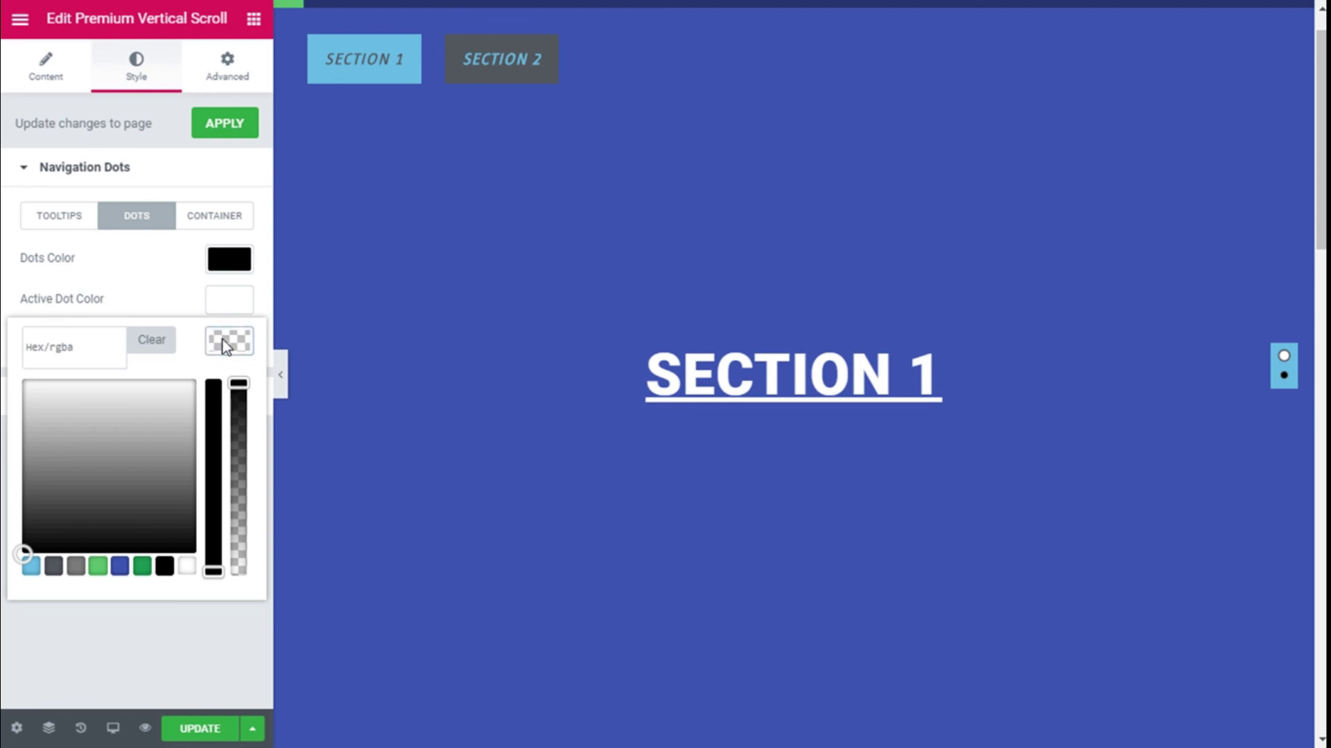
pyautogui.click(222, 340)
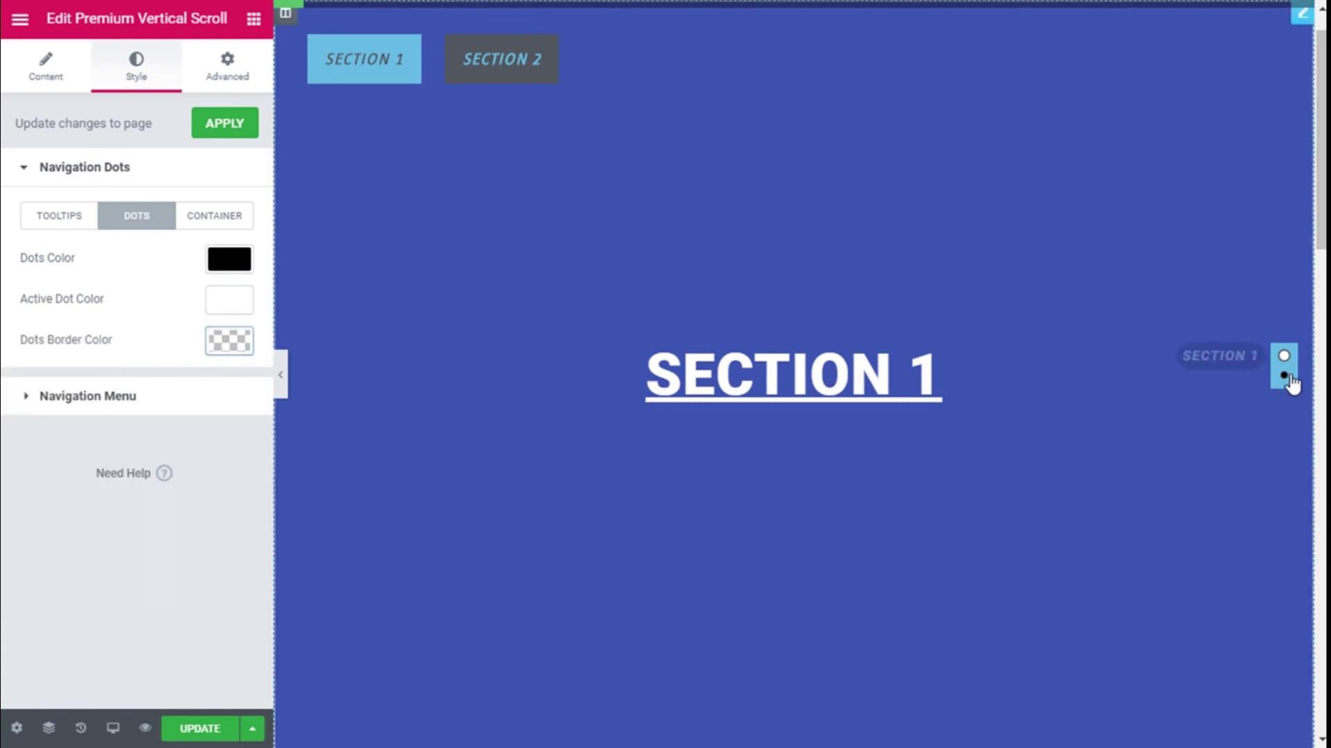
# Set the background color of the navigation dots' container to half-transparent black, rgba(0,0,0,0.5).
pyautogui.click(248, 223)
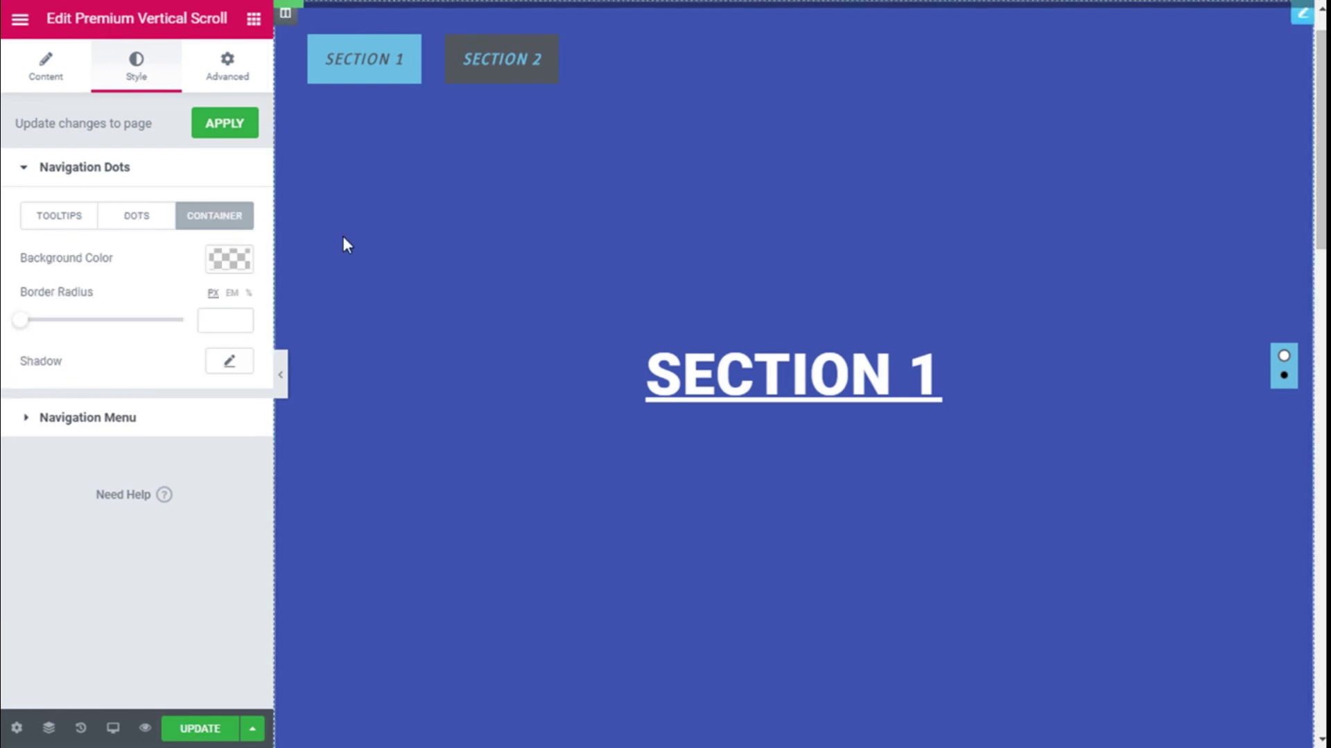
pyautogui.click(223, 260)
pyautogui.click(165, 485)
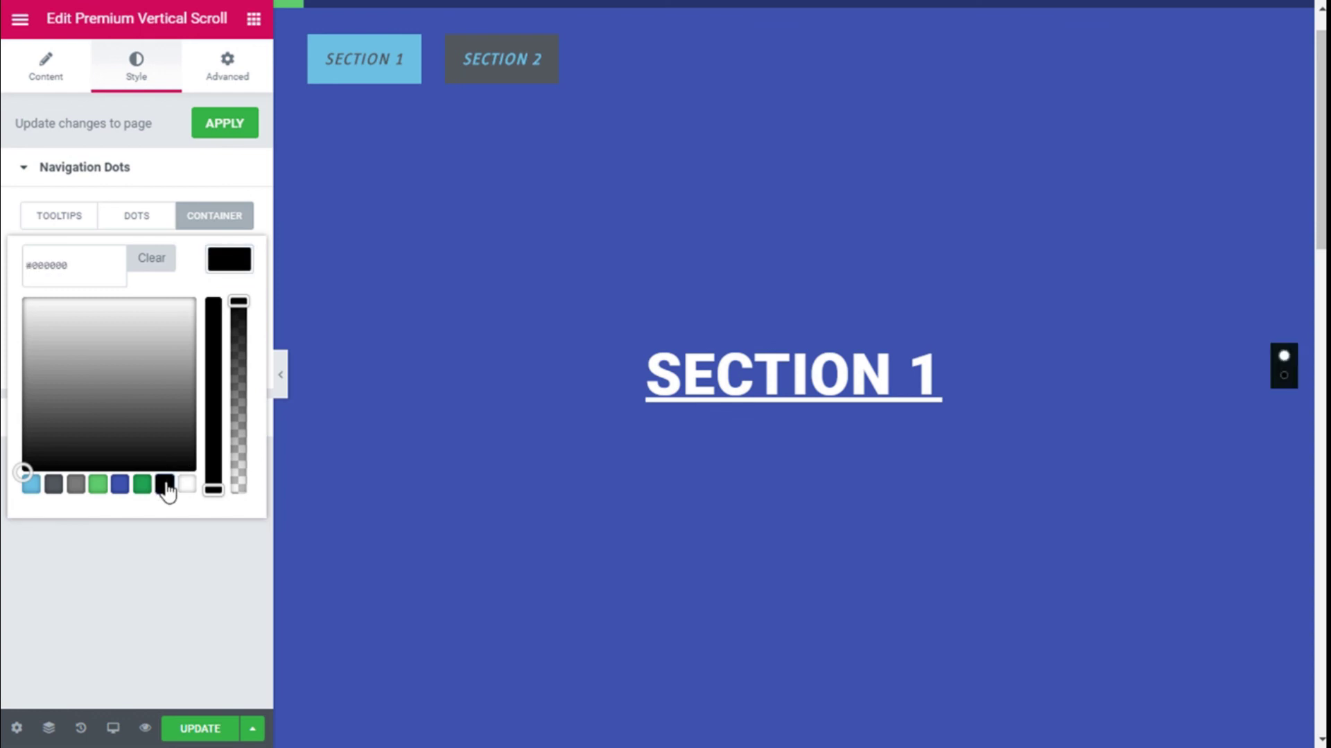
pyautogui.moveTo(239, 302); pyautogui.dragTo(230, 401)
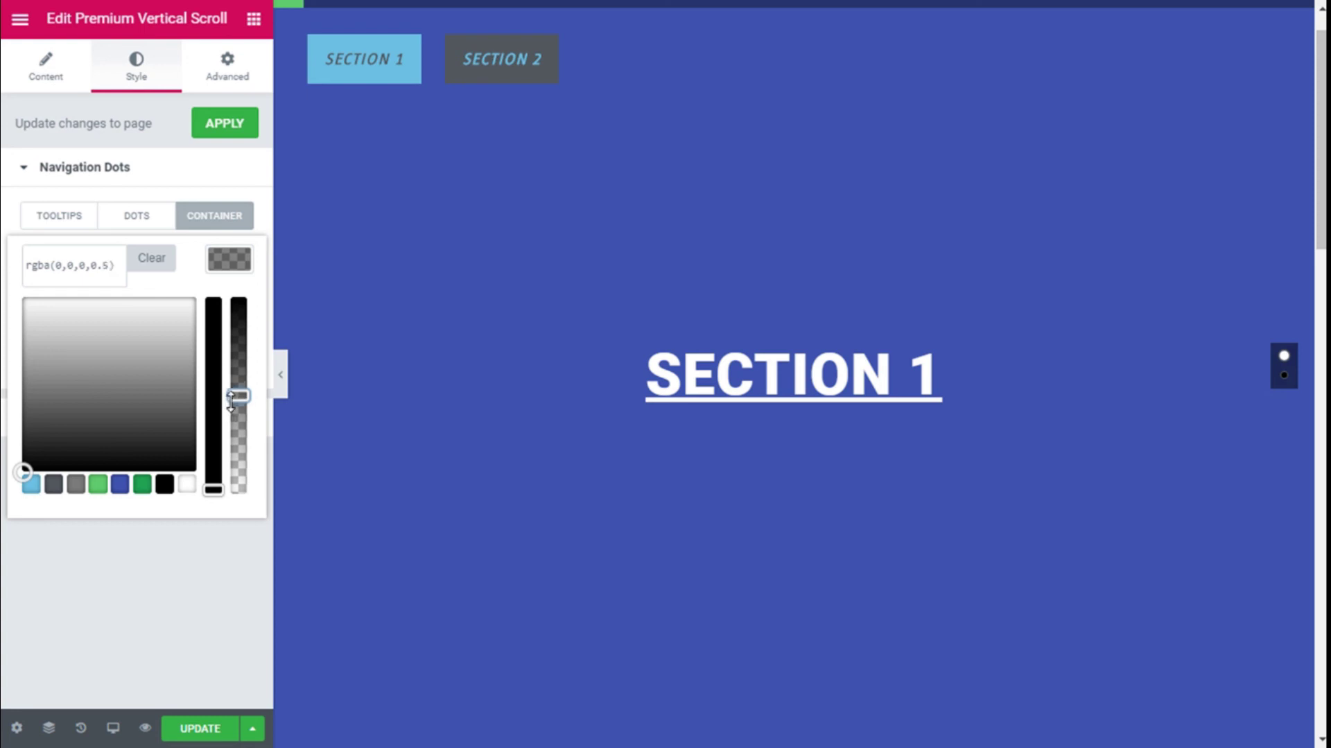
pyautogui.click(241, 262)
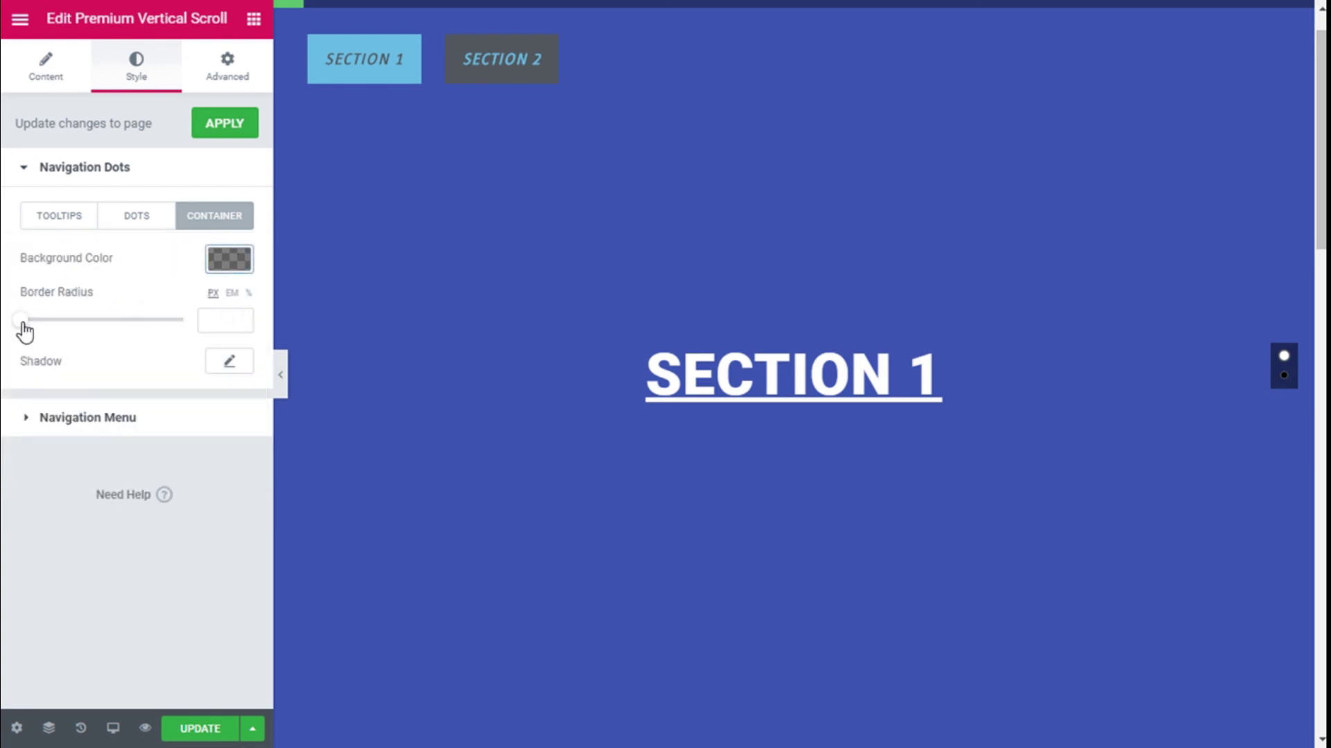
# Set the border radius of the navigation dots' container to 20 px.
pyautogui.click(223, 323)
pyautogui.write('20')
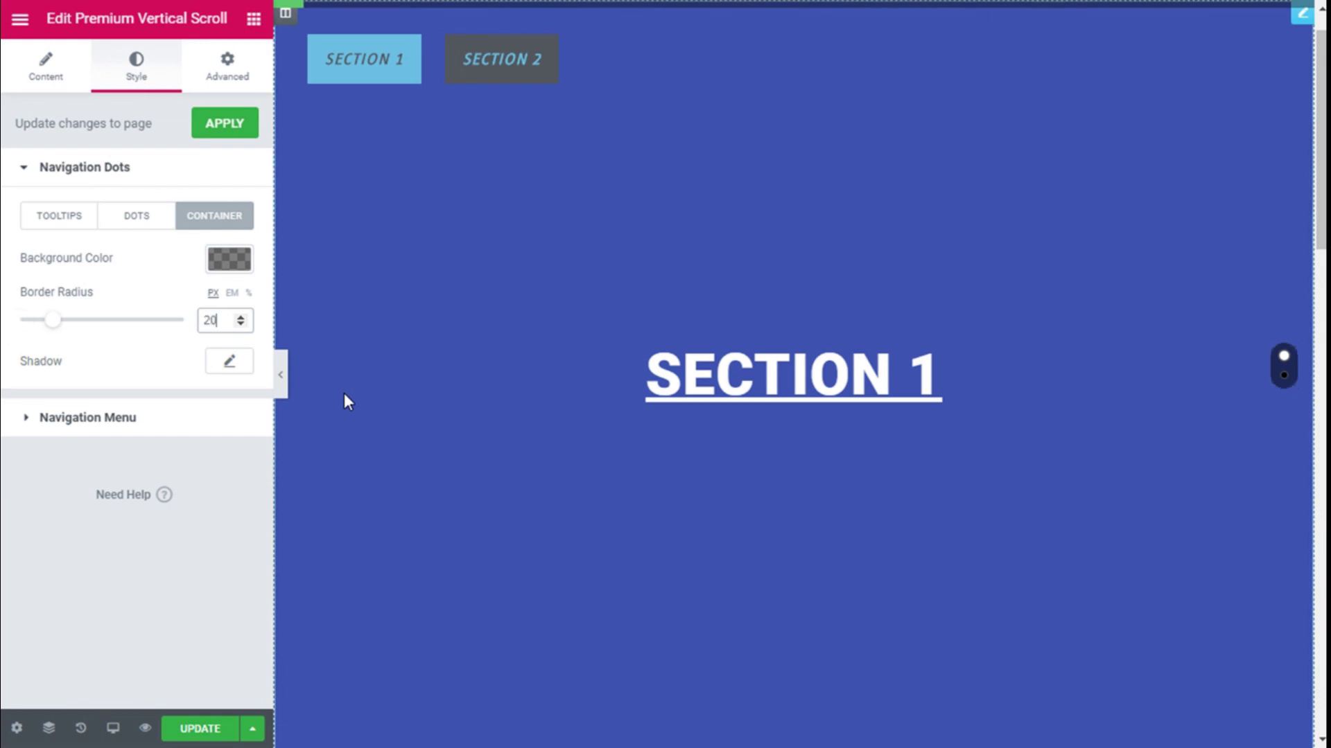
pyautogui.moveTo(1285, 363)
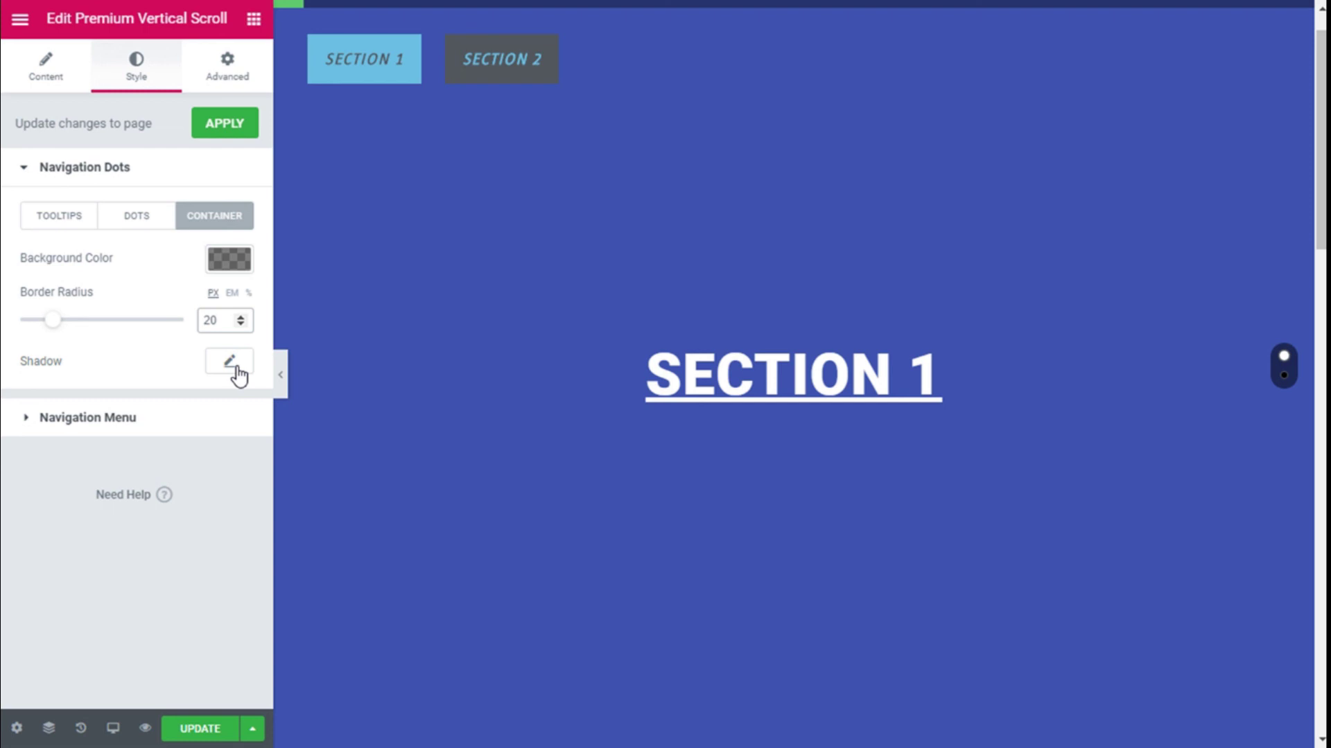
# Set the navigation menu's normal-state text color to white.
pyautogui.click(173, 182)
pyautogui.click(112, 216)
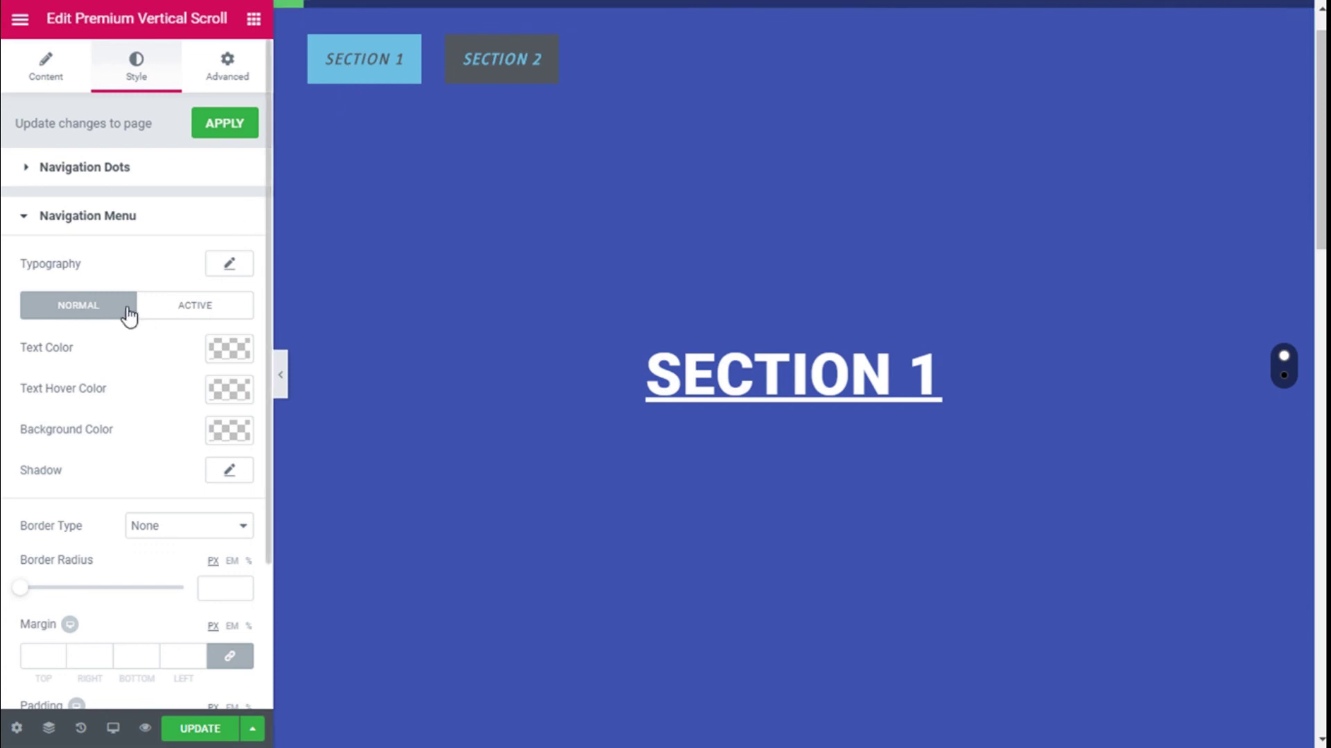
pyautogui.click(223, 360)
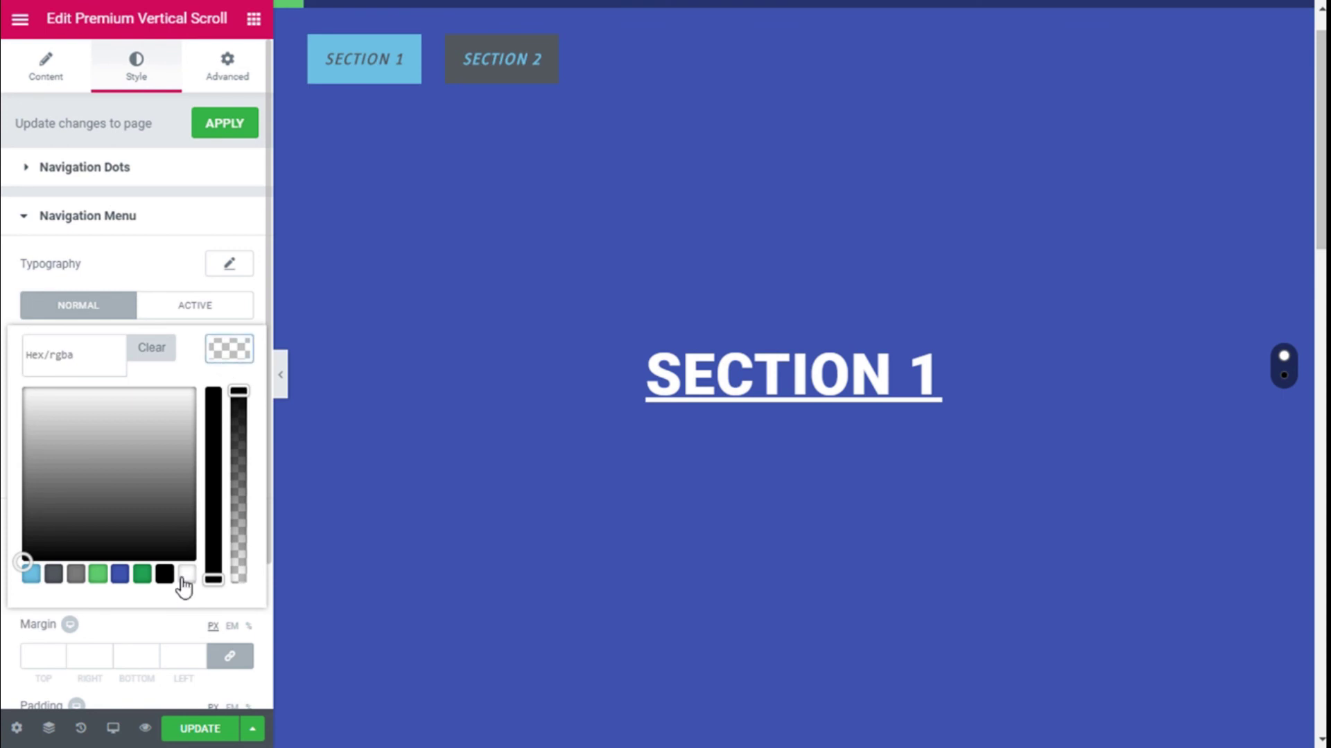
pyautogui.click(184, 575)
pyautogui.click(235, 360)
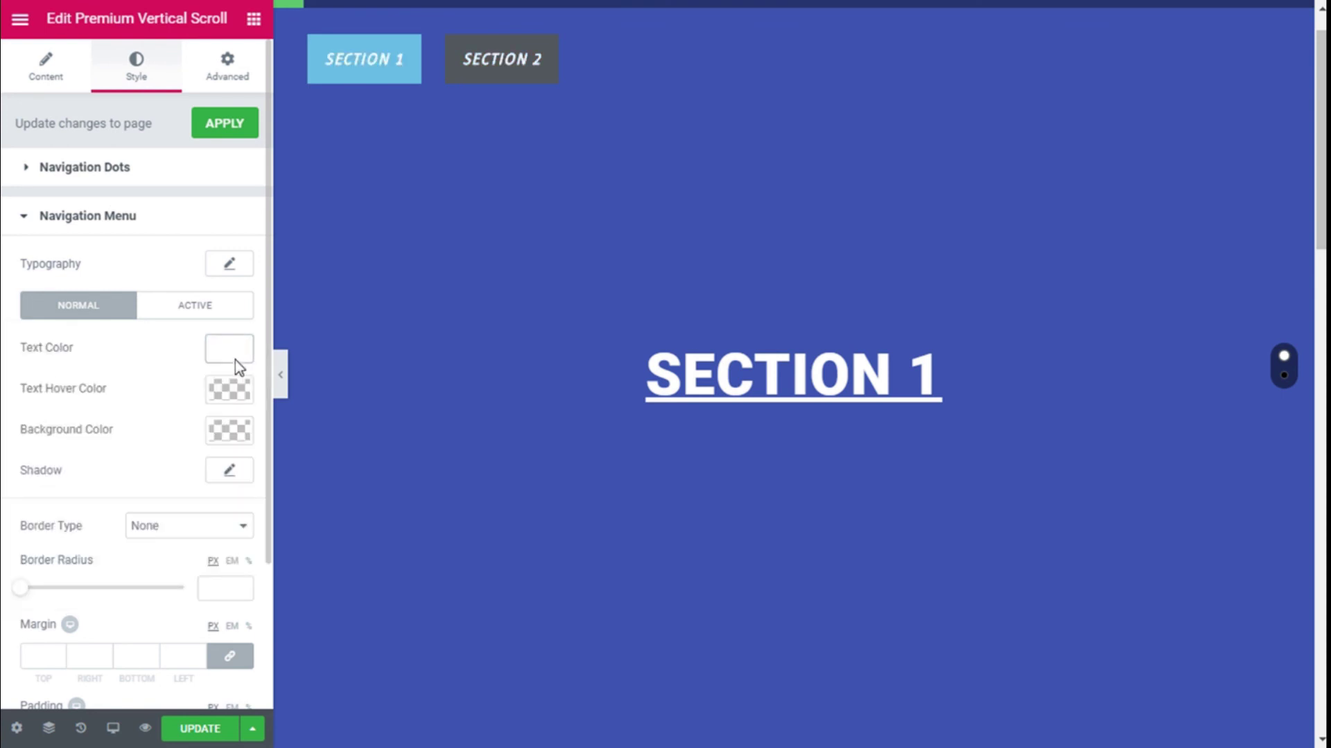
# Set the navigation menu's normal-state text hover color to light blue (#6ec1e4).
pyautogui.click(228, 397)
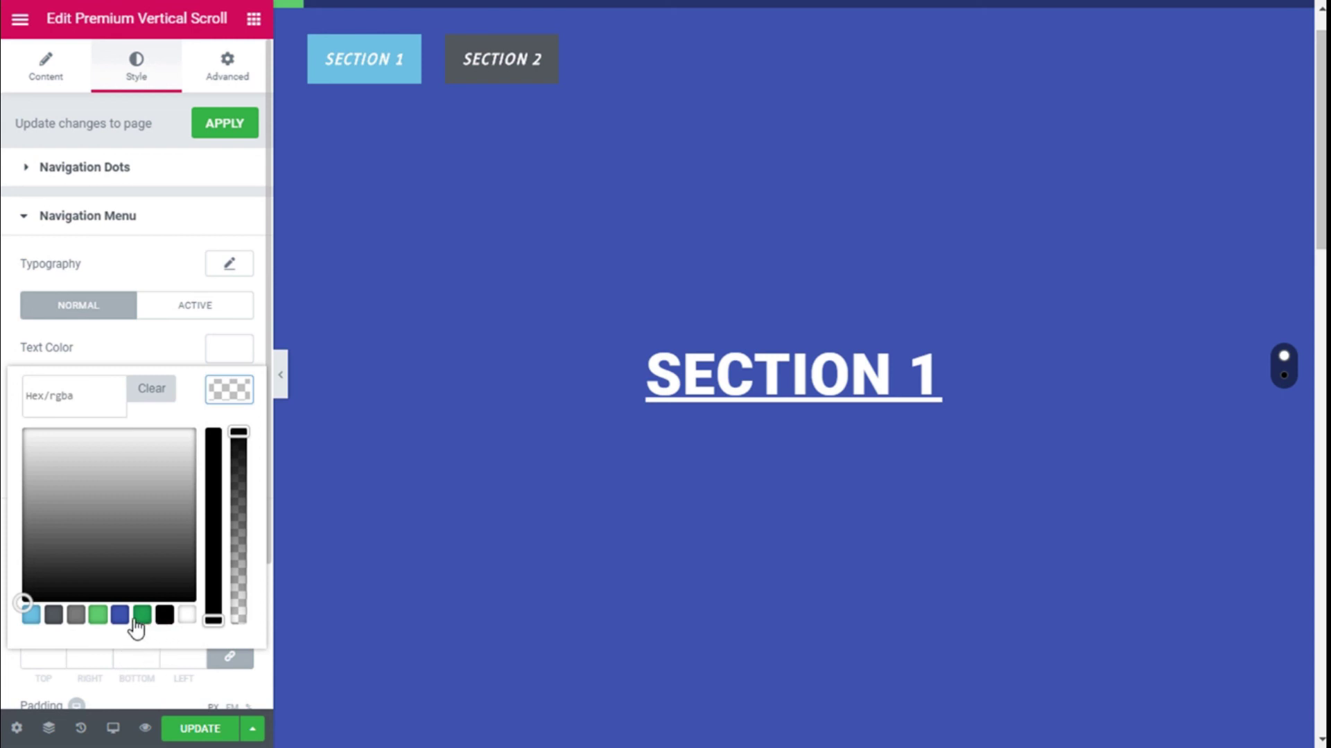
pyautogui.click(32, 617)
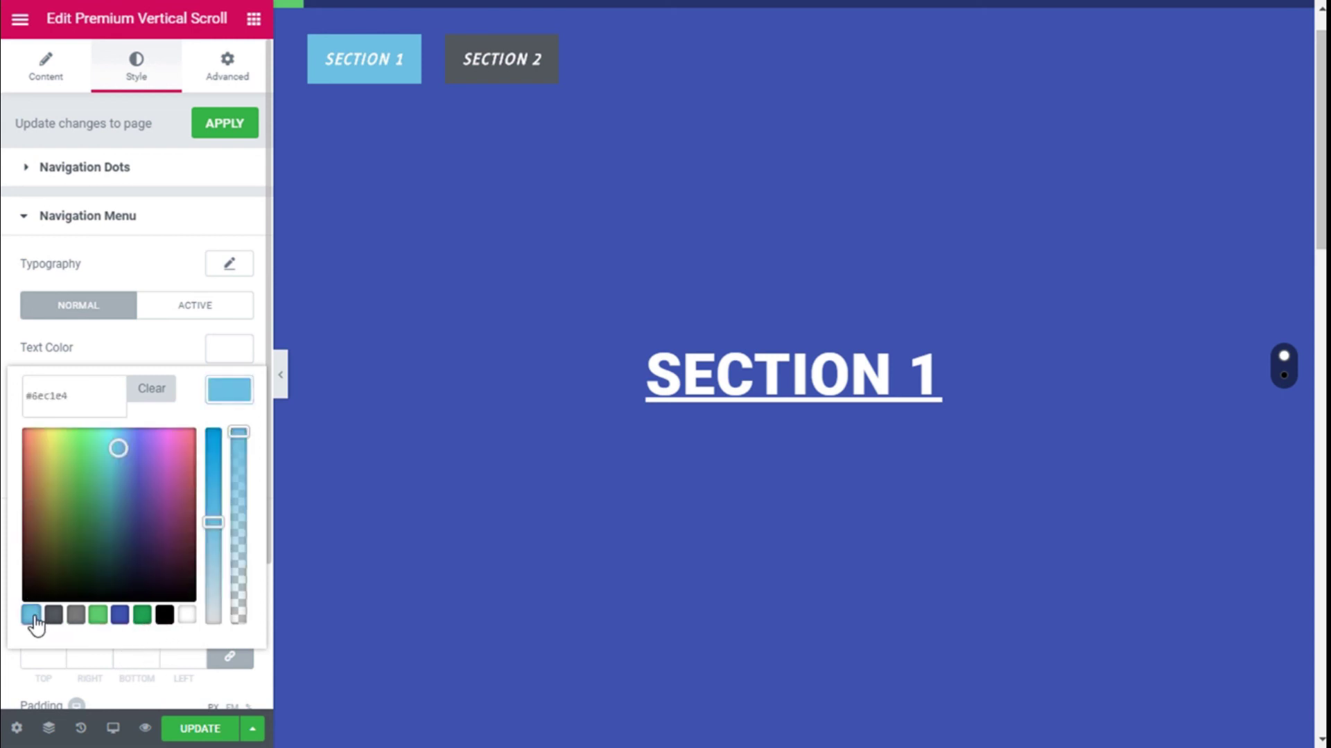
pyautogui.click(238, 392)
# Set the navigation menu's normal-state background color to half-transparent black, rgba(0,0,0,0.5).
pyautogui.click(226, 435)
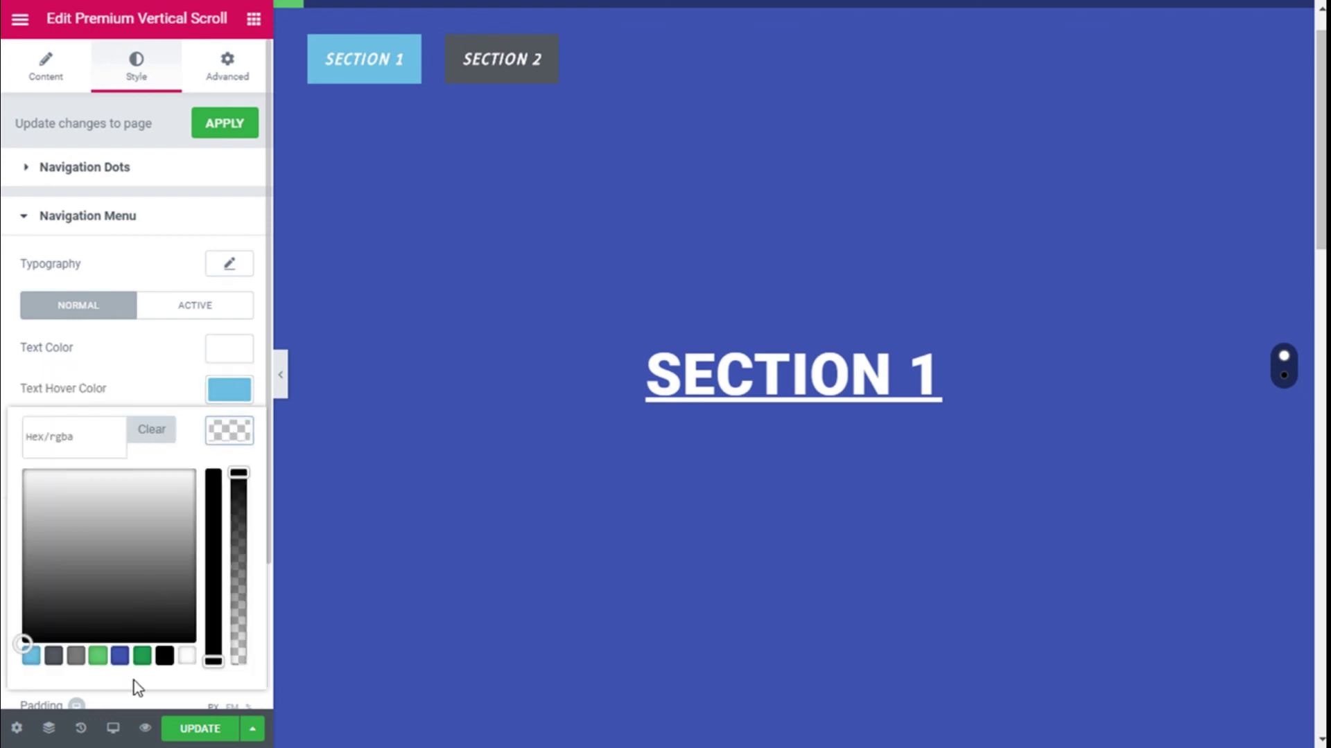
pyautogui.click(164, 656)
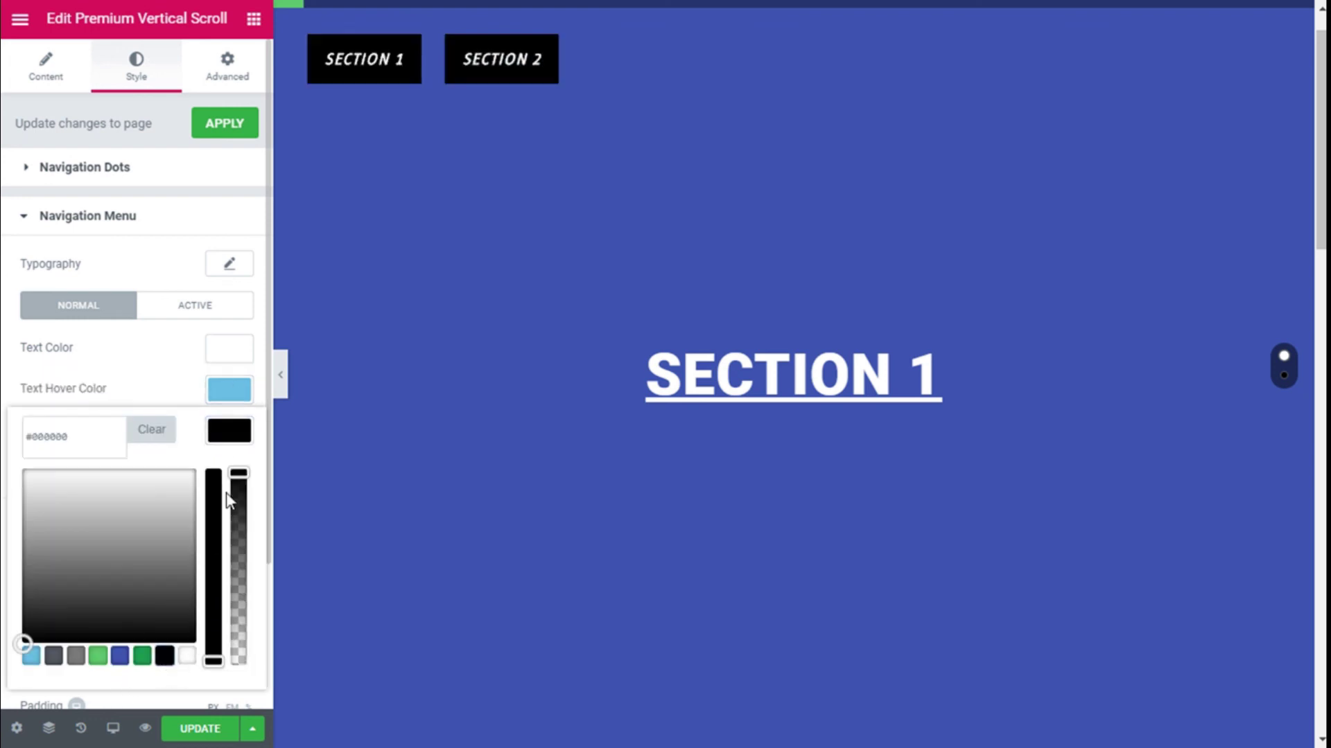
pyautogui.moveTo(235, 477); pyautogui.dragTo(235, 571)
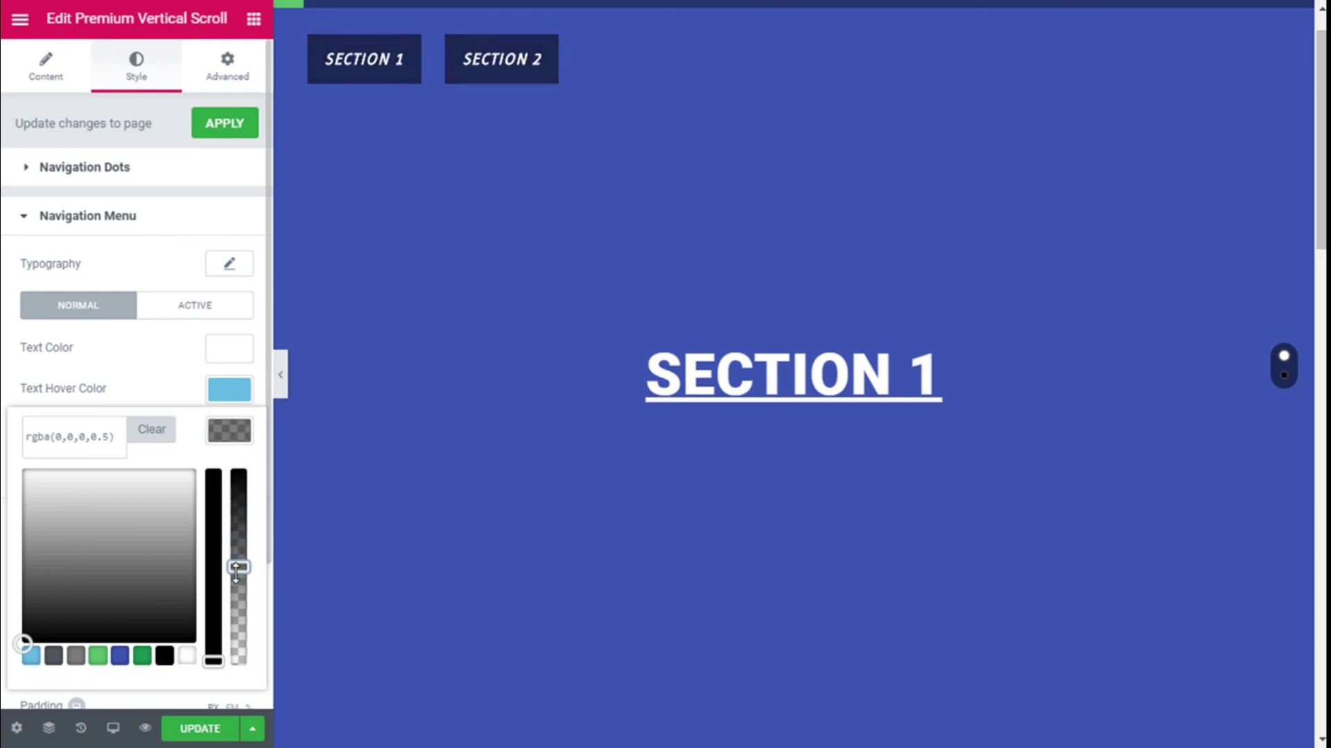
pyautogui.click(230, 442)
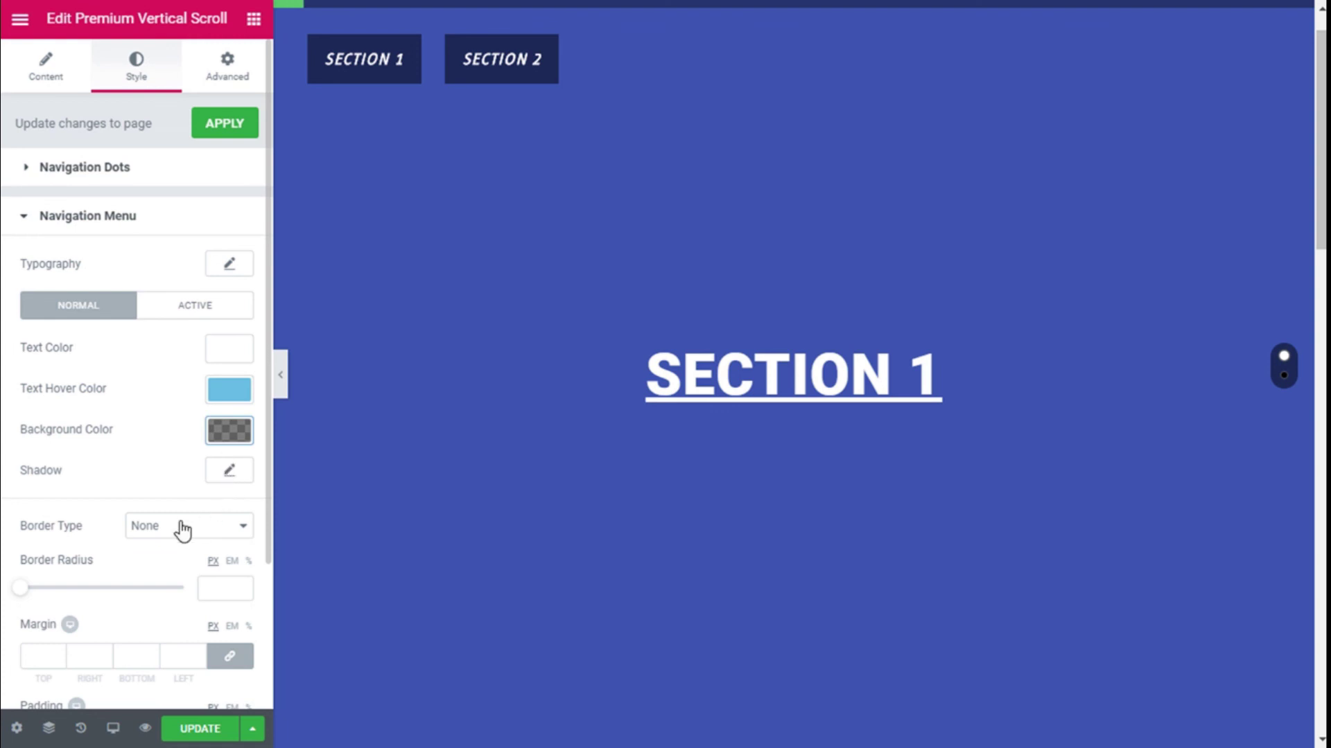
# Set the border radius of the navigation menu items to 20 px.
pyautogui.moveTo(14, 589); pyautogui.dragTo(56, 607)
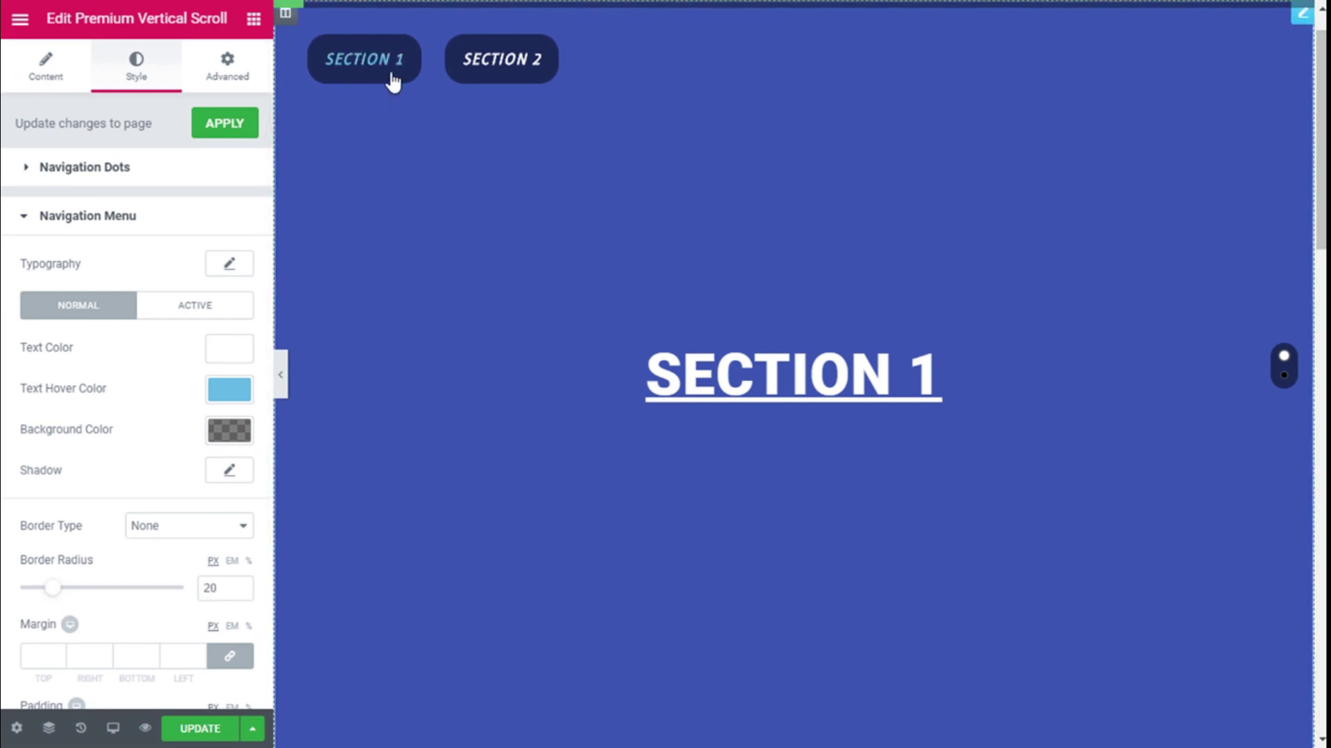
pyautogui.scroll(-3, 135, 492)
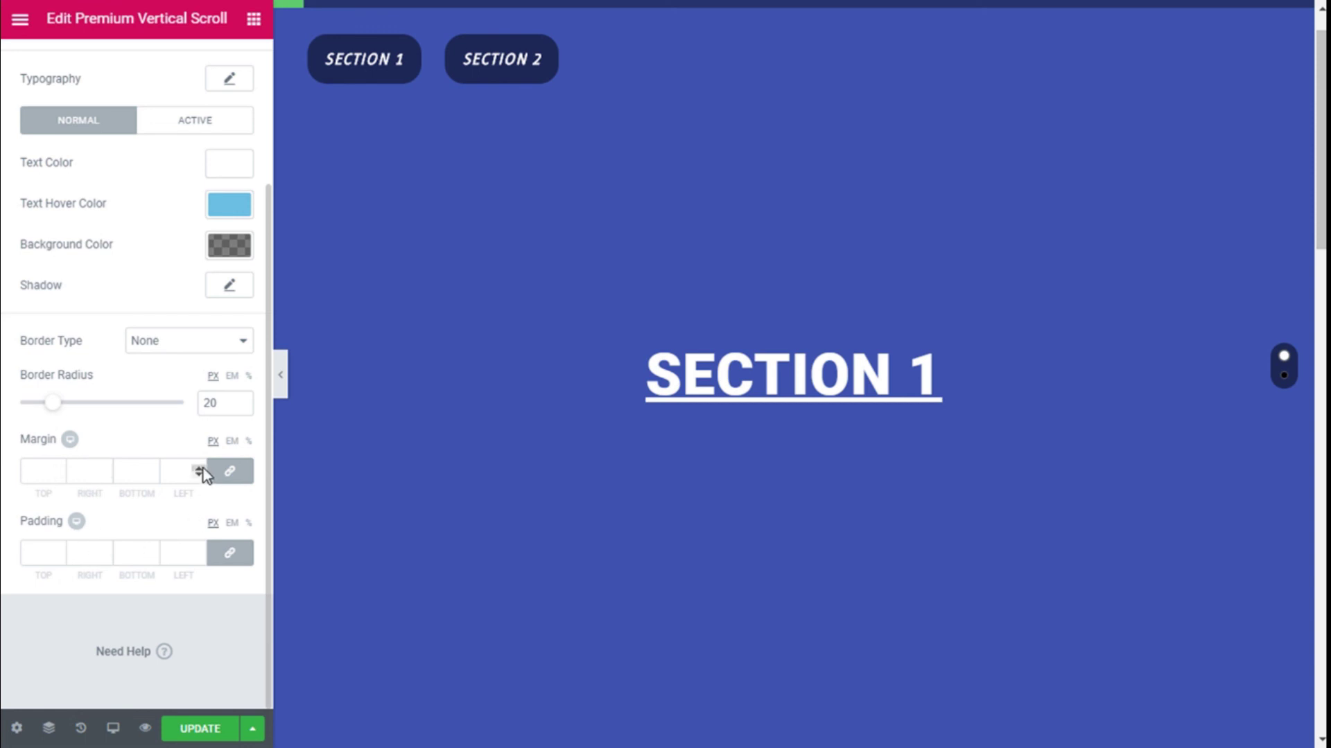
pyautogui.scroll(3, 202, 470)
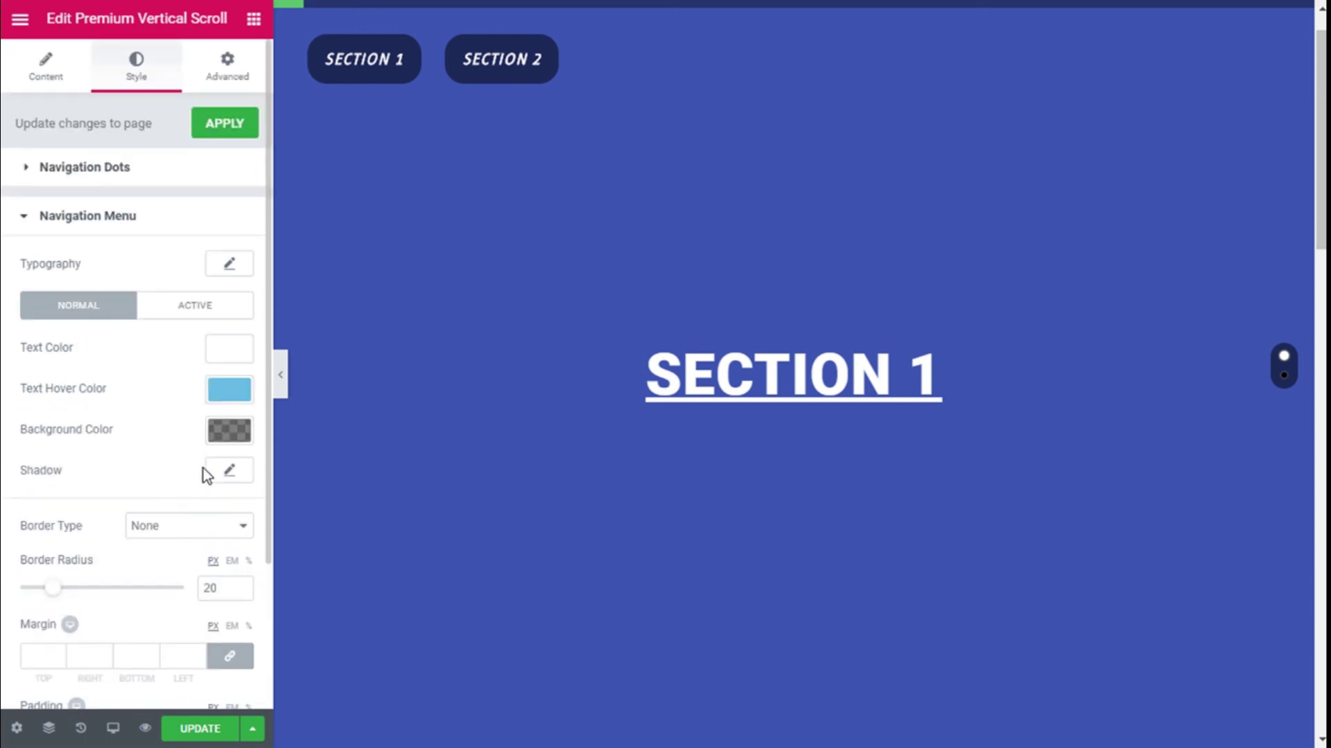
# Set the navigation menu's active-state text color to black and its text hover color to green (#23a455).
pyautogui.click(201, 308)
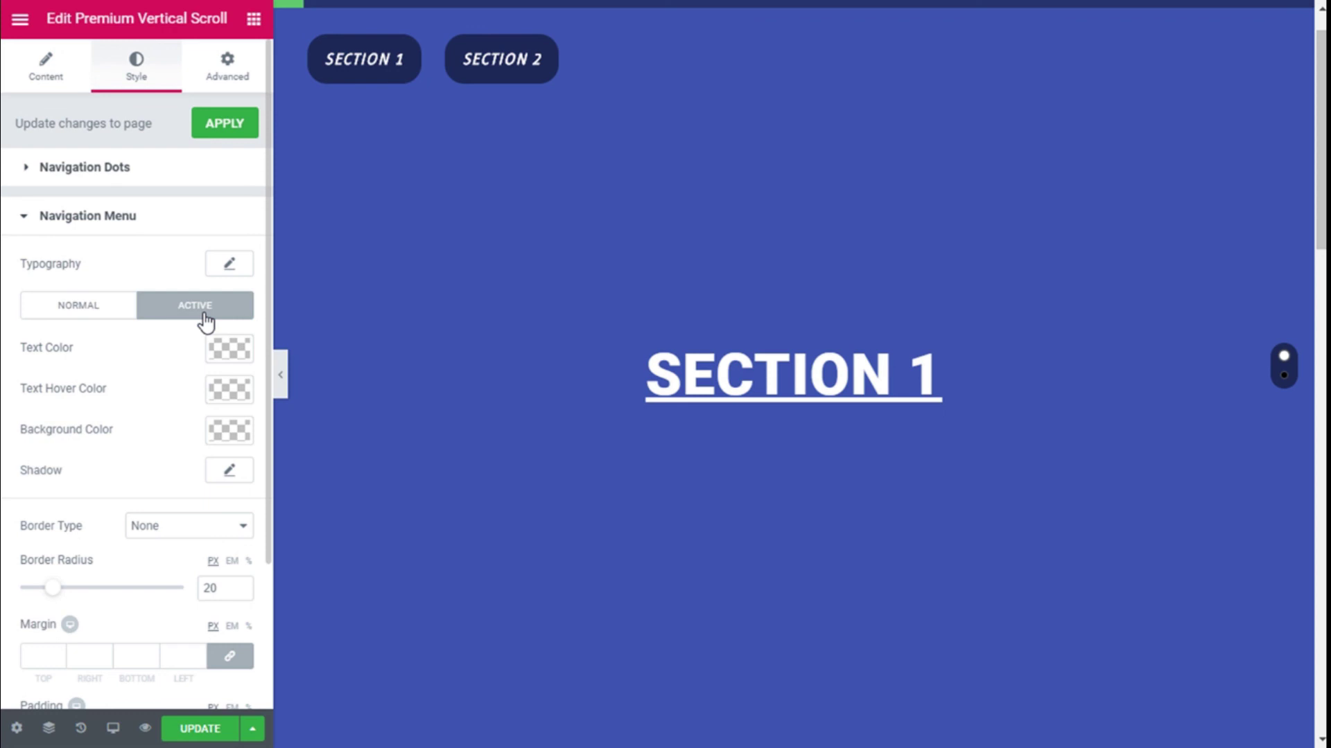
pyautogui.click(243, 354)
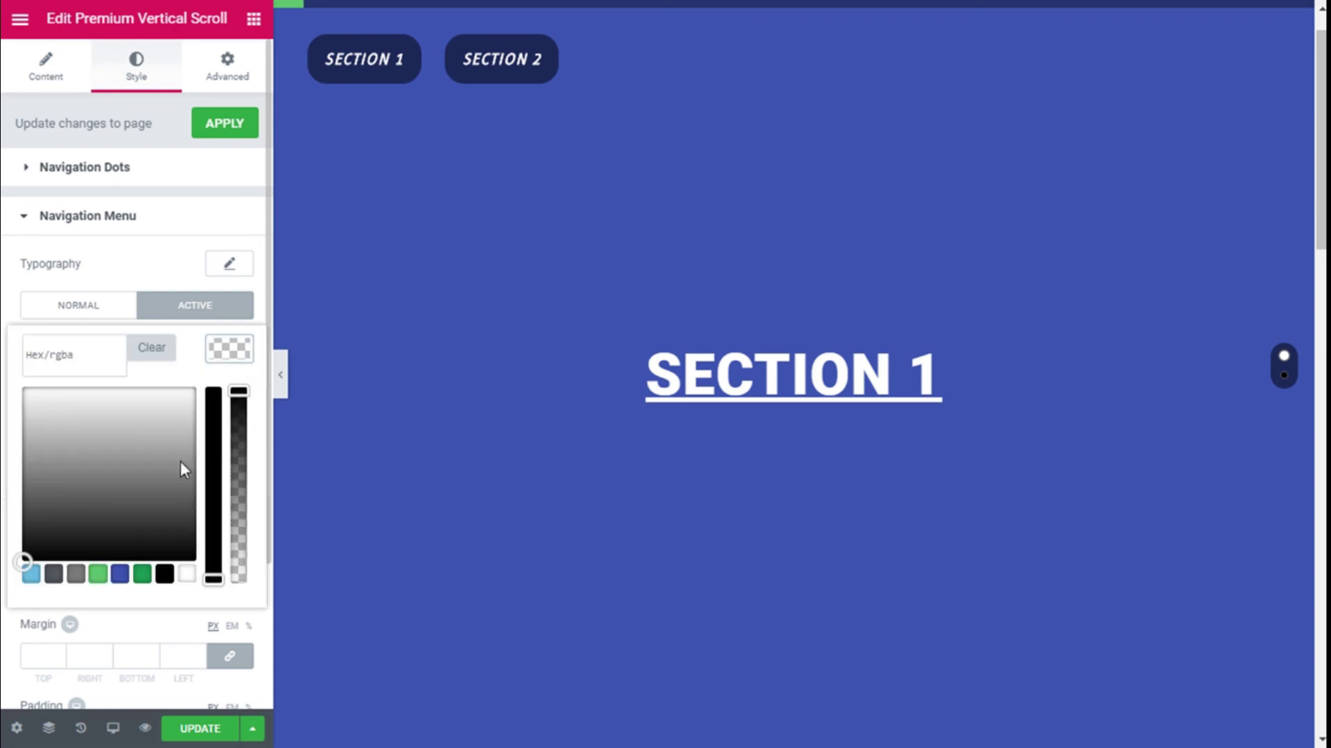
pyautogui.click(164, 576)
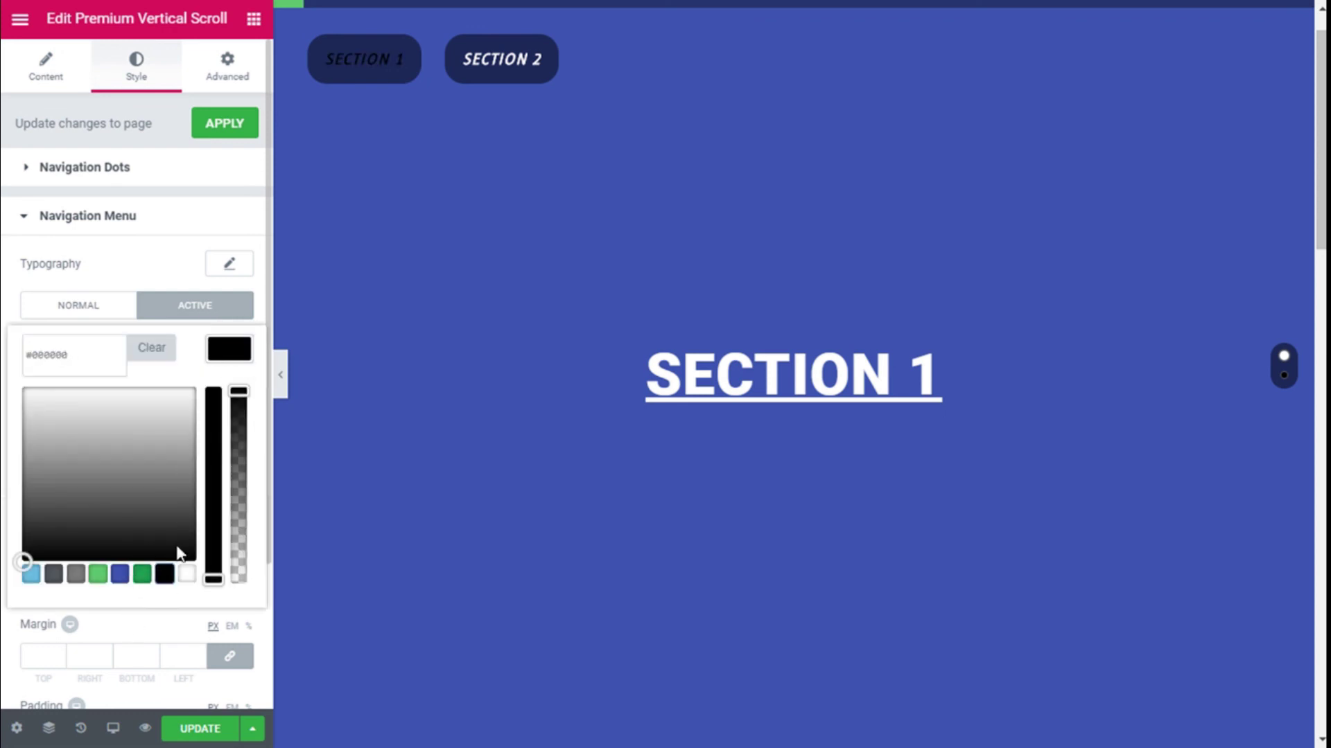
pyautogui.click(230, 355)
pyautogui.click(230, 398)
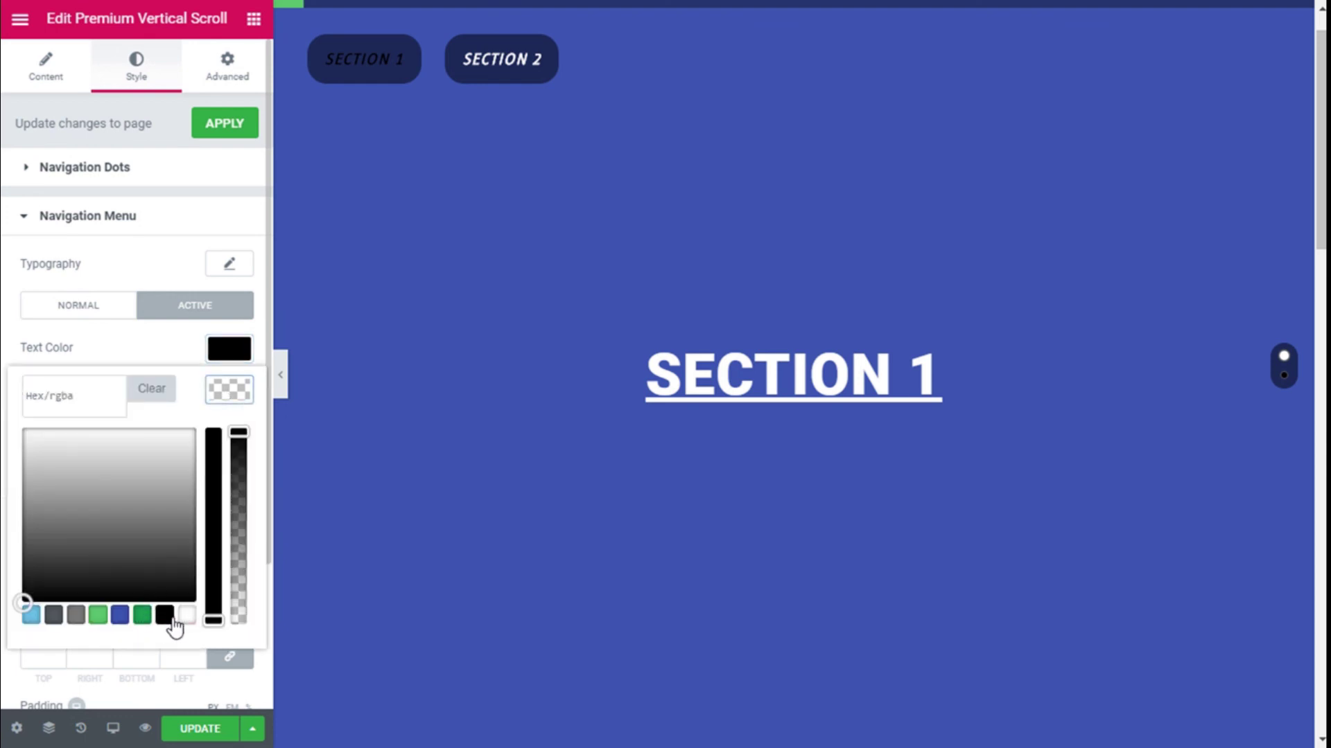
pyautogui.click(144, 614)
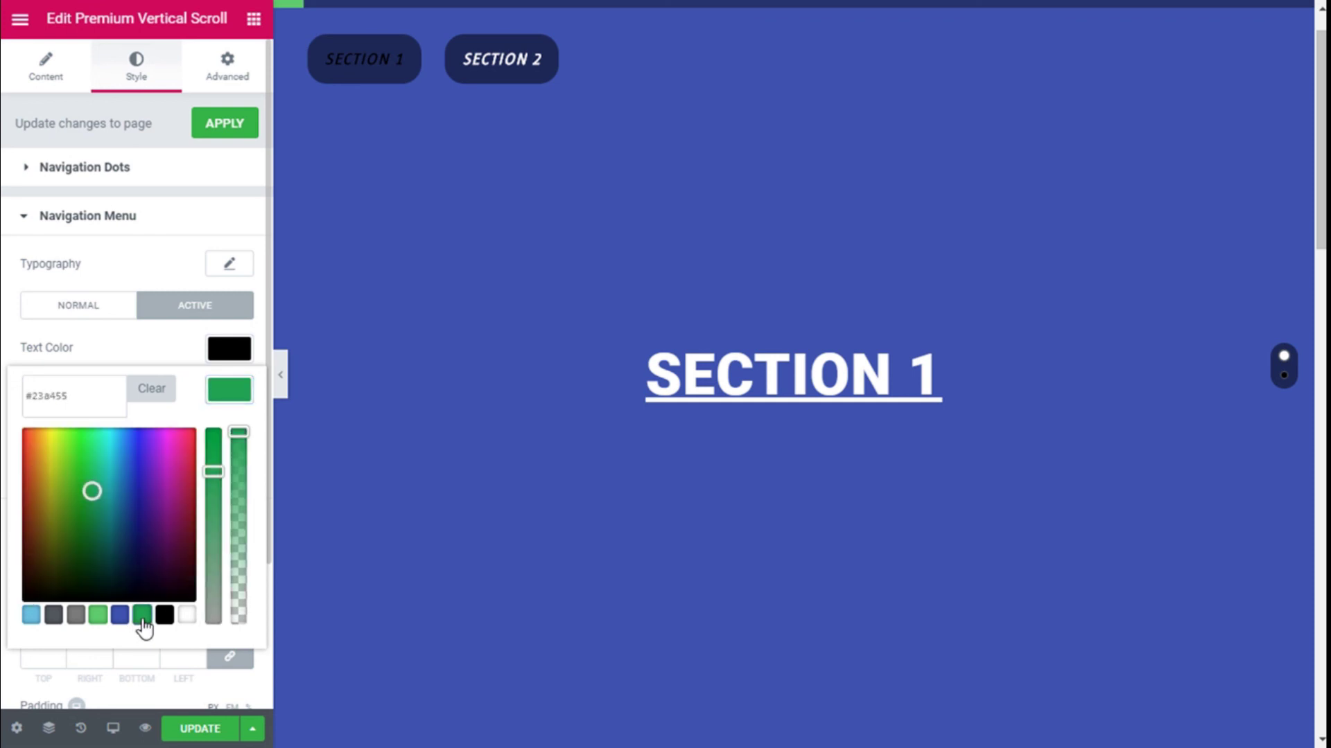
pyautogui.click(229, 392)
# Set the navigation menu's active-state background color to the light blue preset.
pyautogui.click(239, 433)
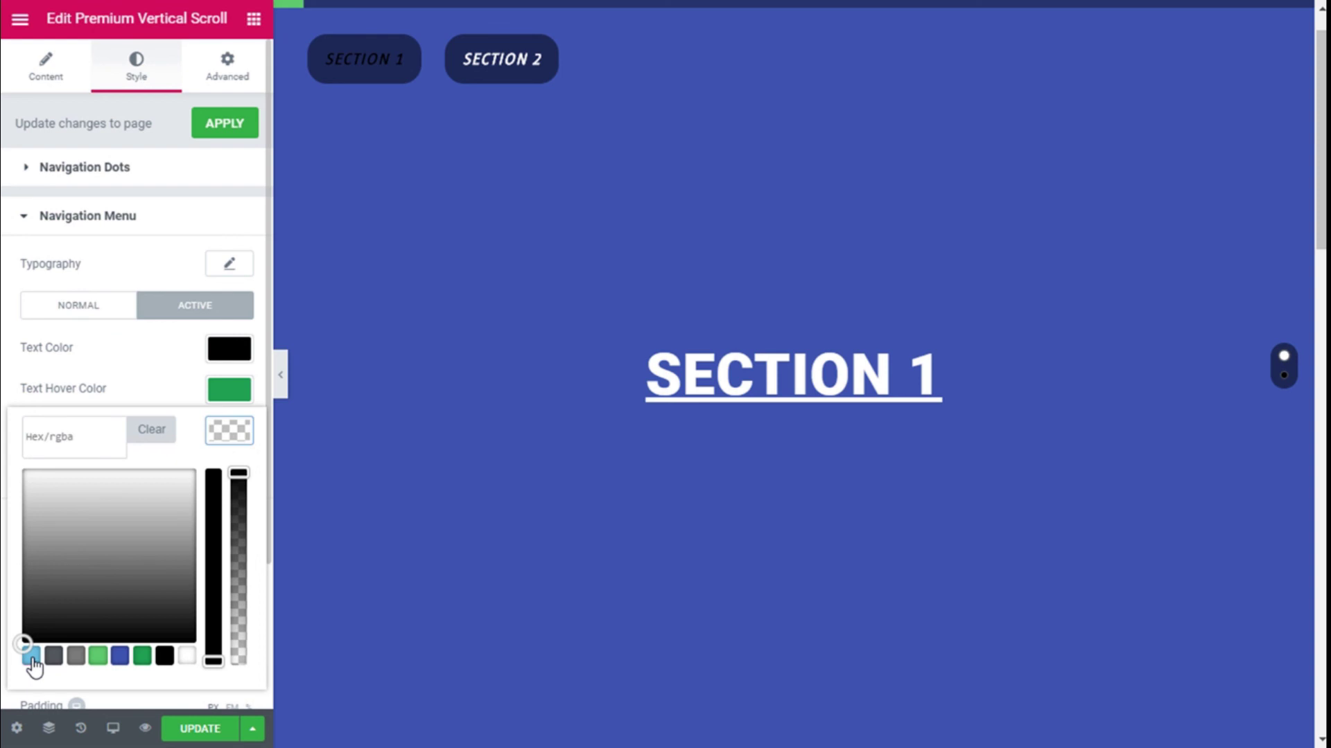
pyautogui.click(31, 656)
pyautogui.click(223, 438)
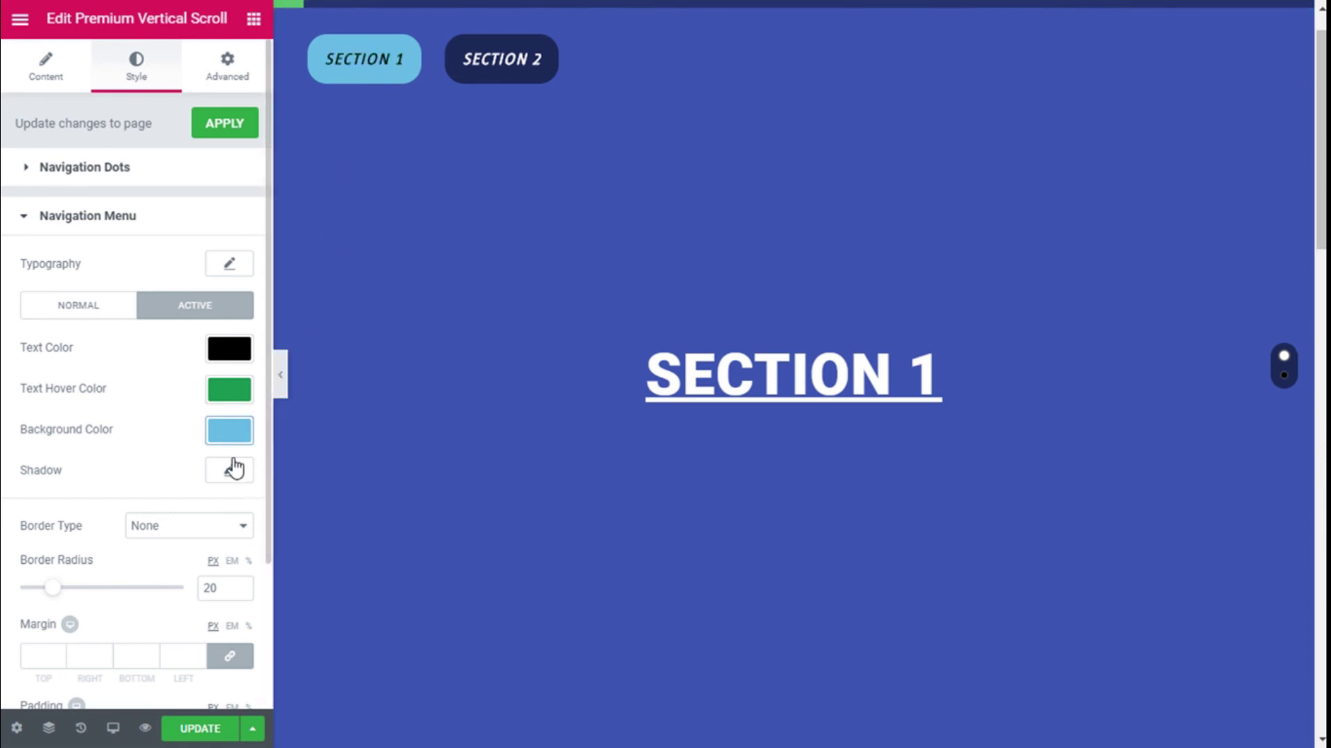
# Test moving between Section 1 and Section 2 with the menu items, navigation dots and scrolling, checking the normal and active menu styles.
pyautogui.click(118, 313)
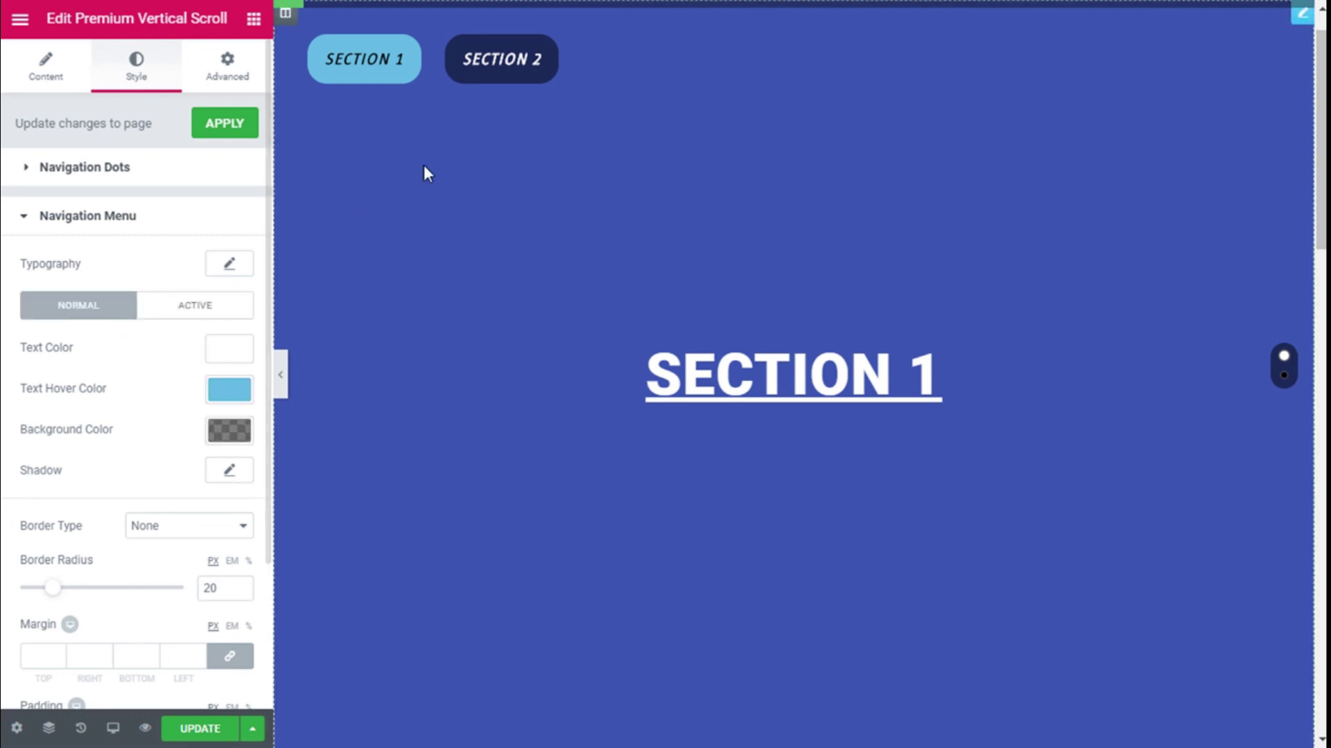
pyautogui.click(494, 75)
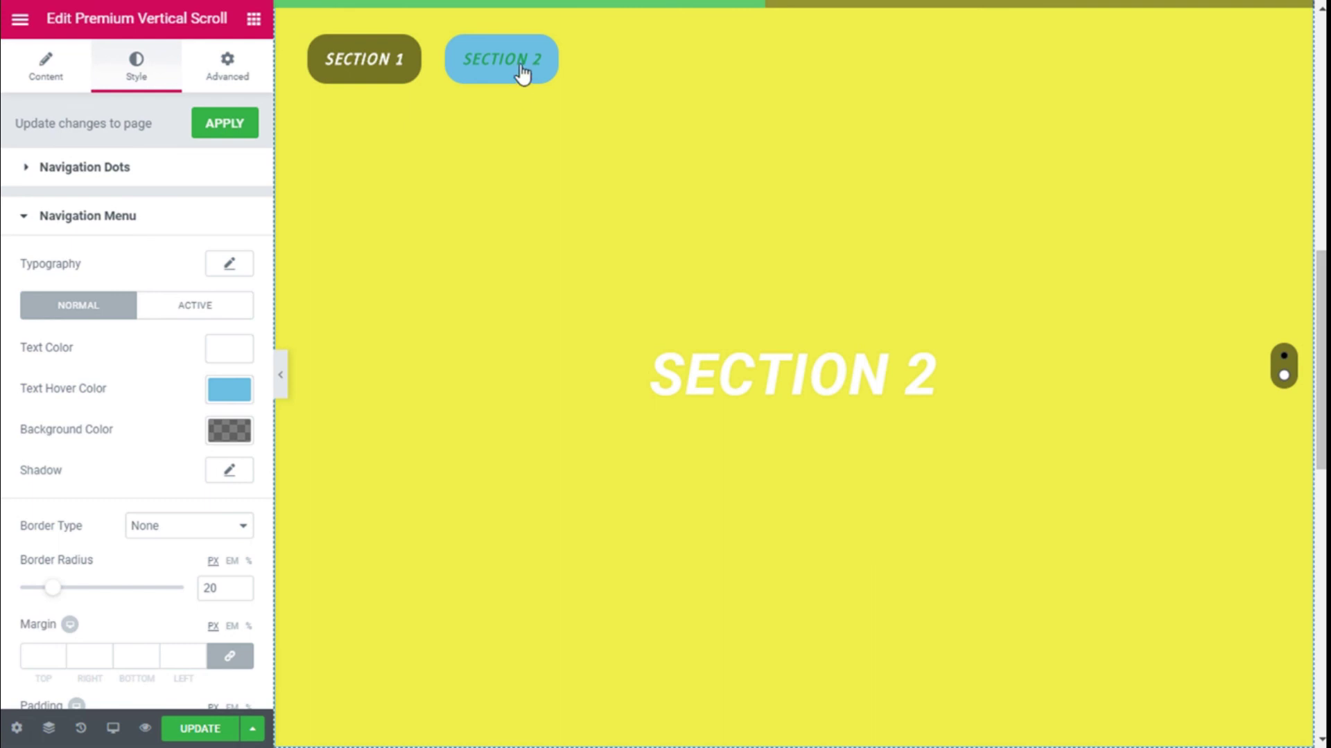
pyautogui.click(384, 70)
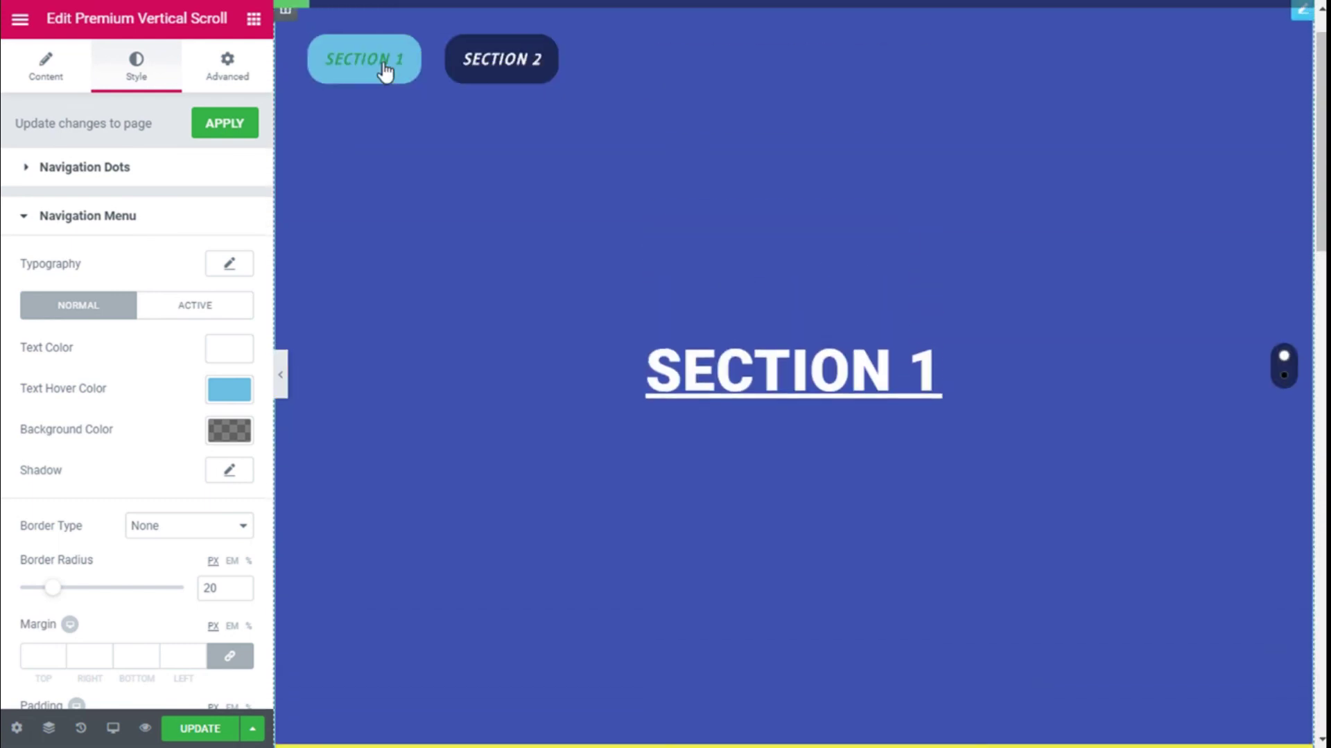
pyautogui.click(1283, 376)
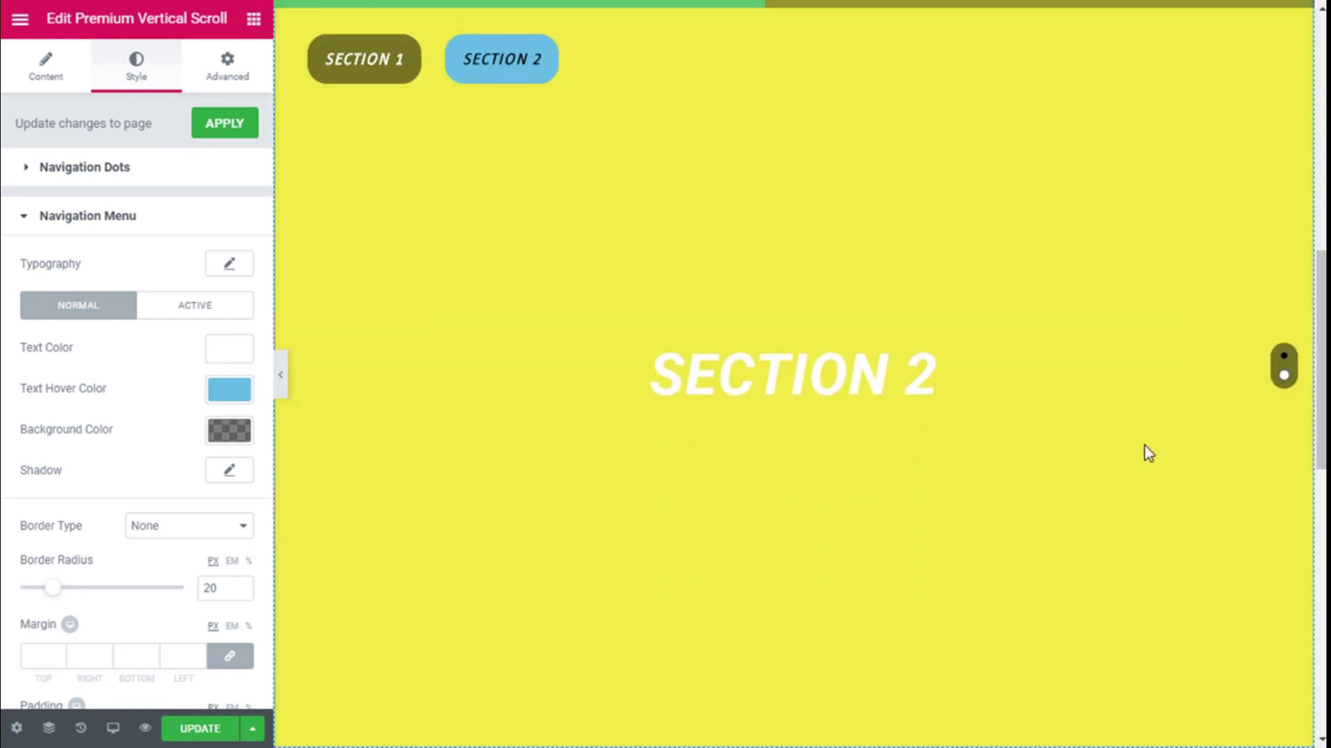
pyautogui.scroll(1, 1145, 447)
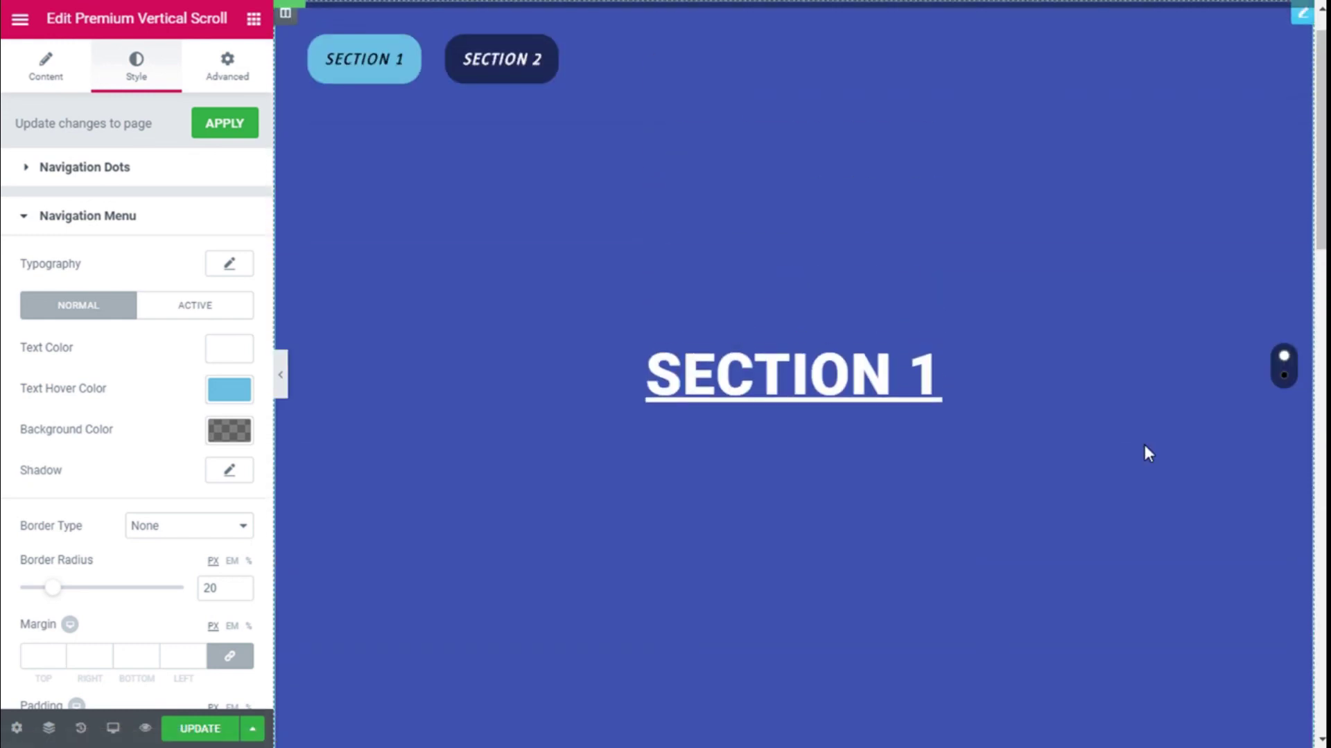
pyautogui.scroll(-1, 1147, 449)
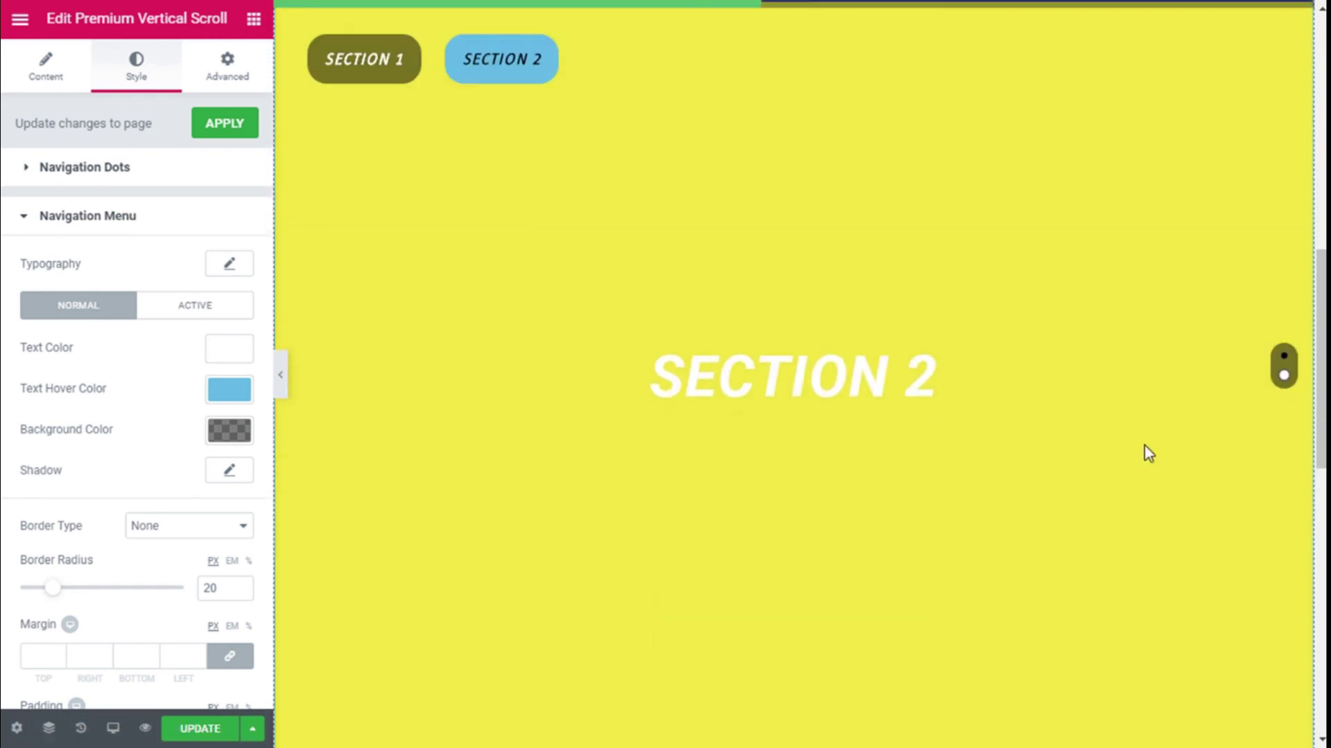
pyautogui.scroll(-3, 197, 481)
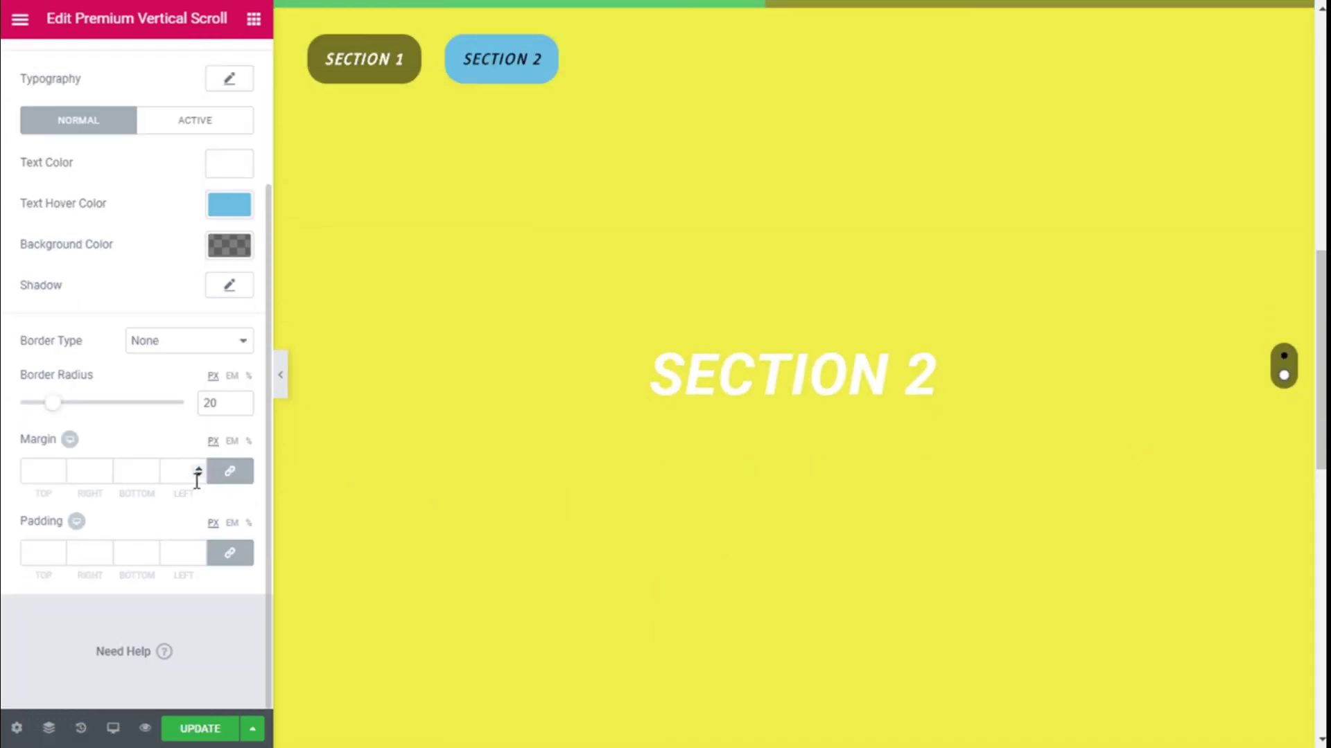
pyautogui.scroll(3, 197, 482)
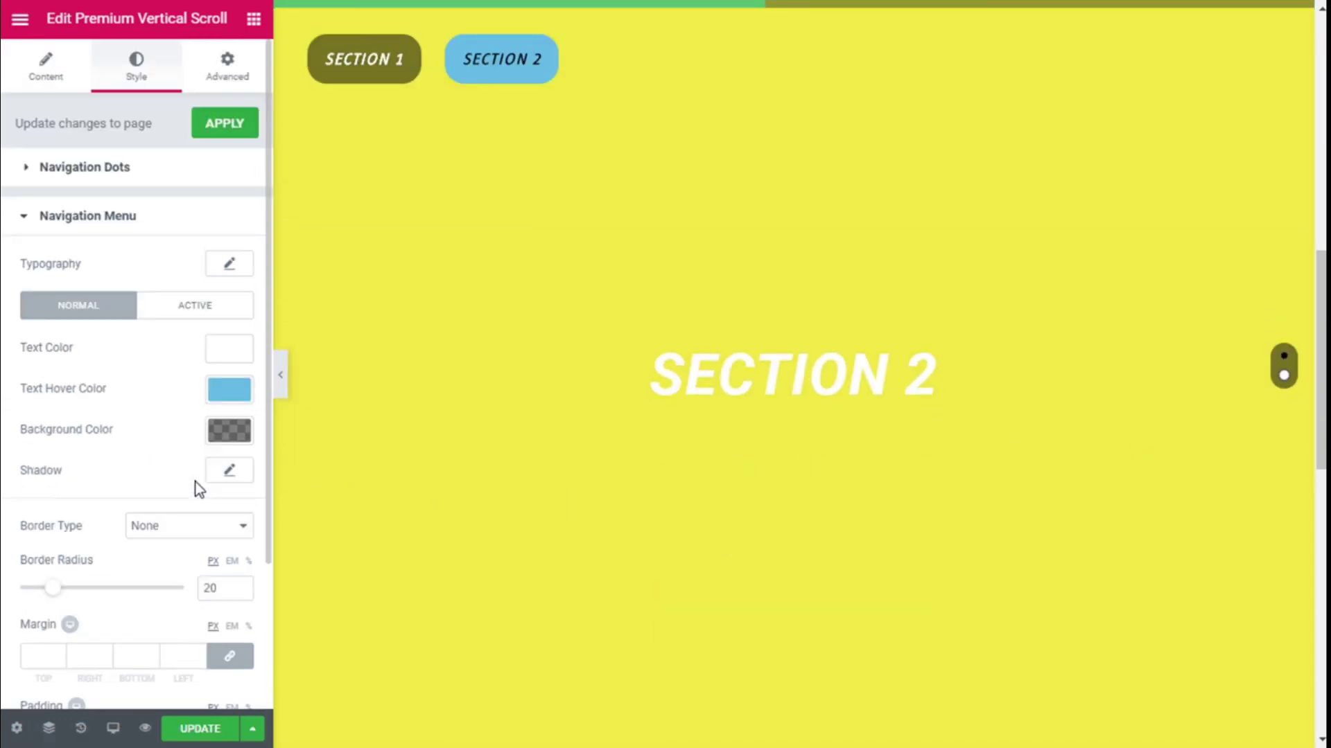
# Apply the Vertical Scroll widget's changes to the page preview and update the page.
pyautogui.click(139, 225)
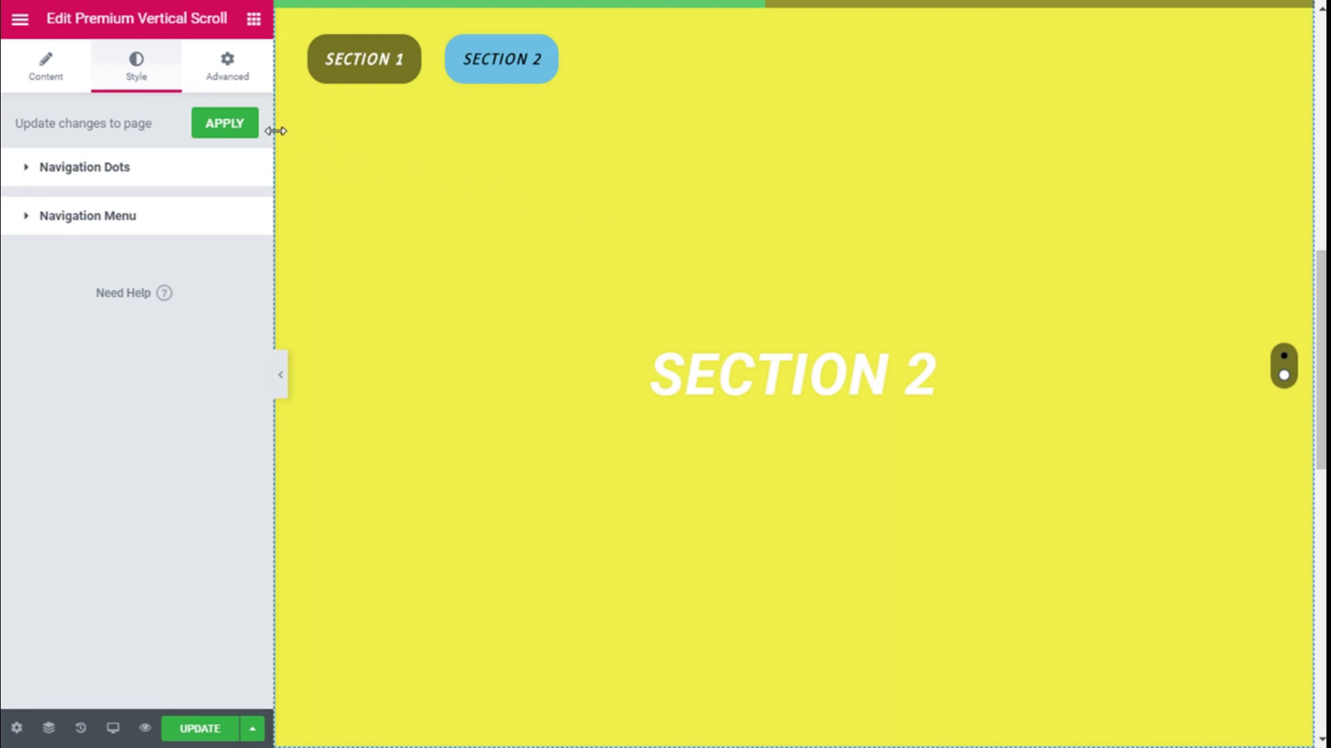
pyautogui.click(225, 124)
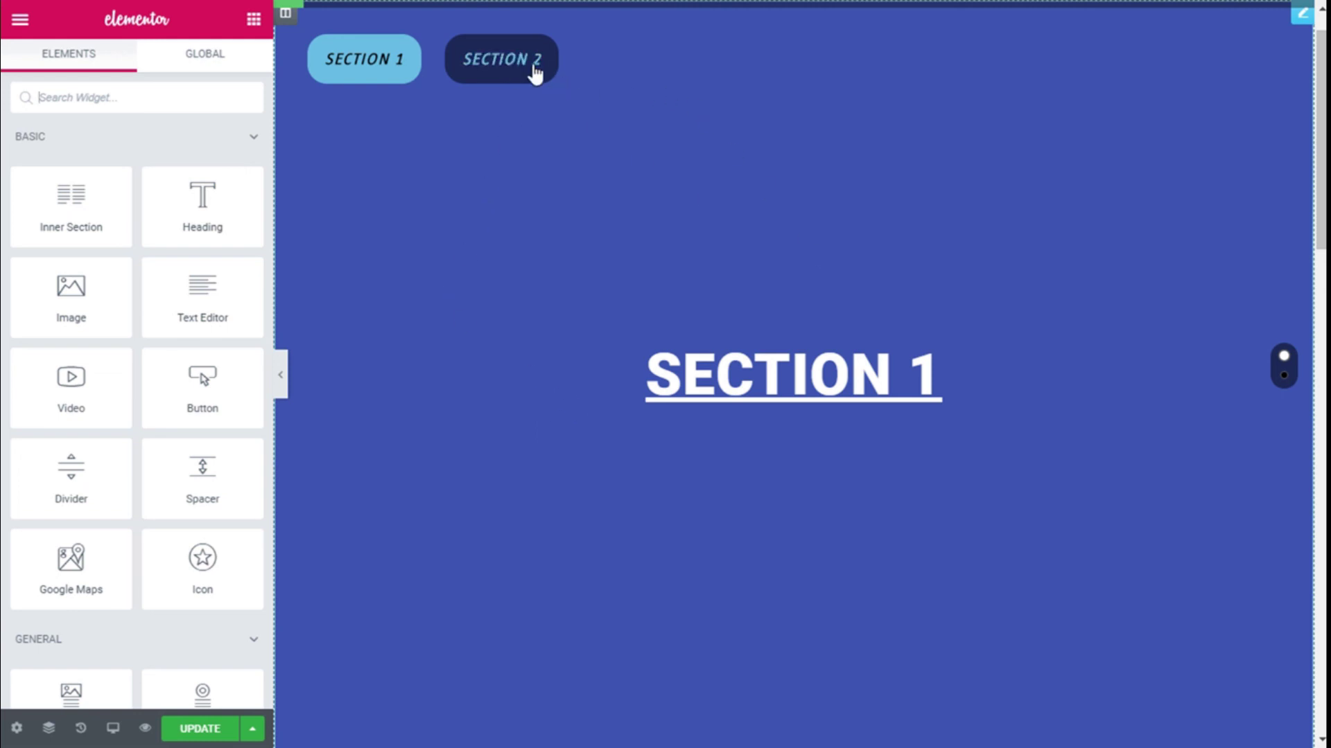
pyautogui.click(482, 80)
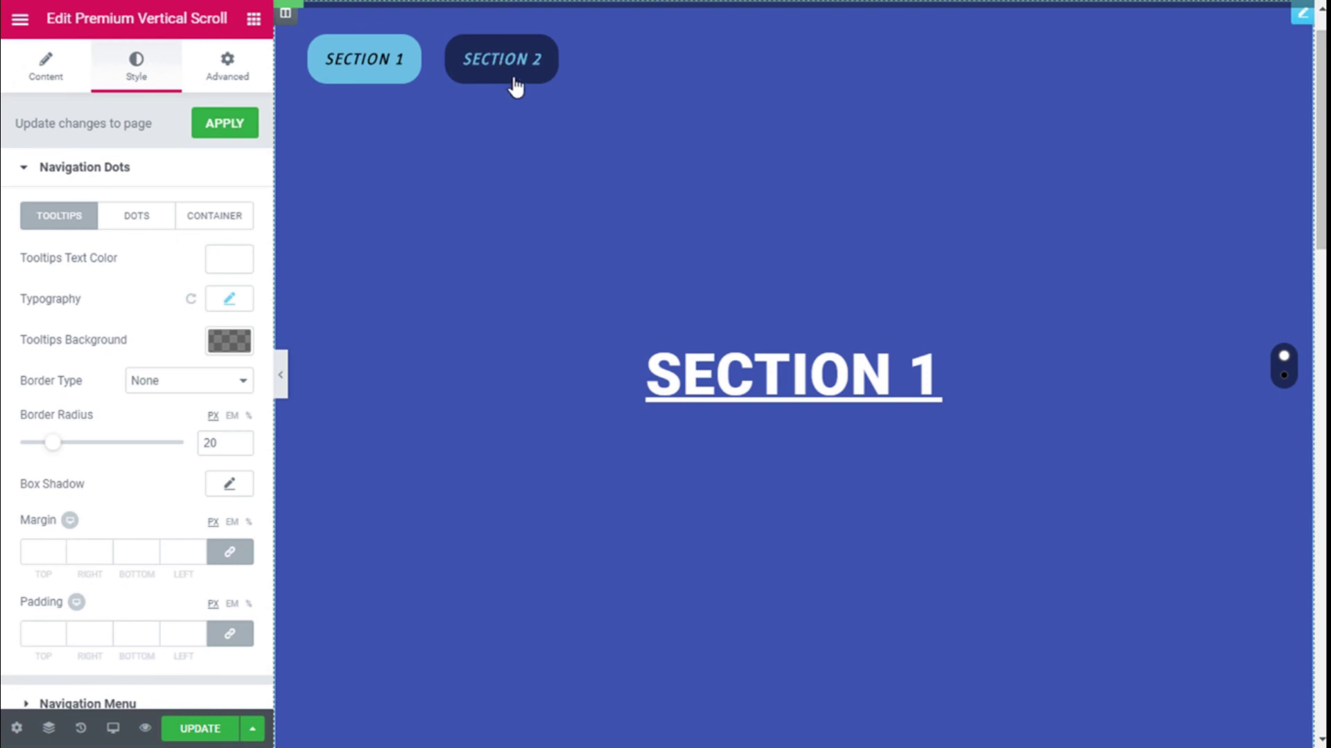
pyautogui.scroll(-1, 1054, 163)
pyautogui.scroll(1, 781, 229)
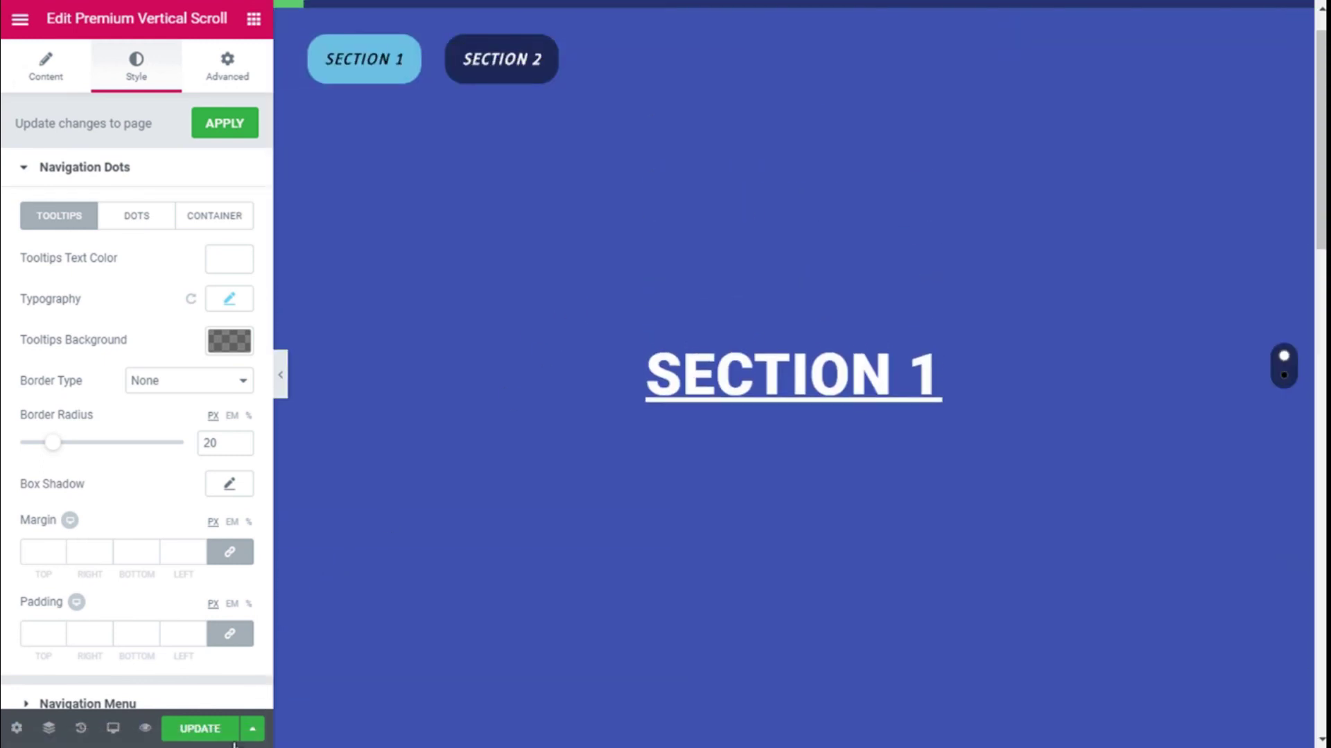
pyautogui.click(208, 729)
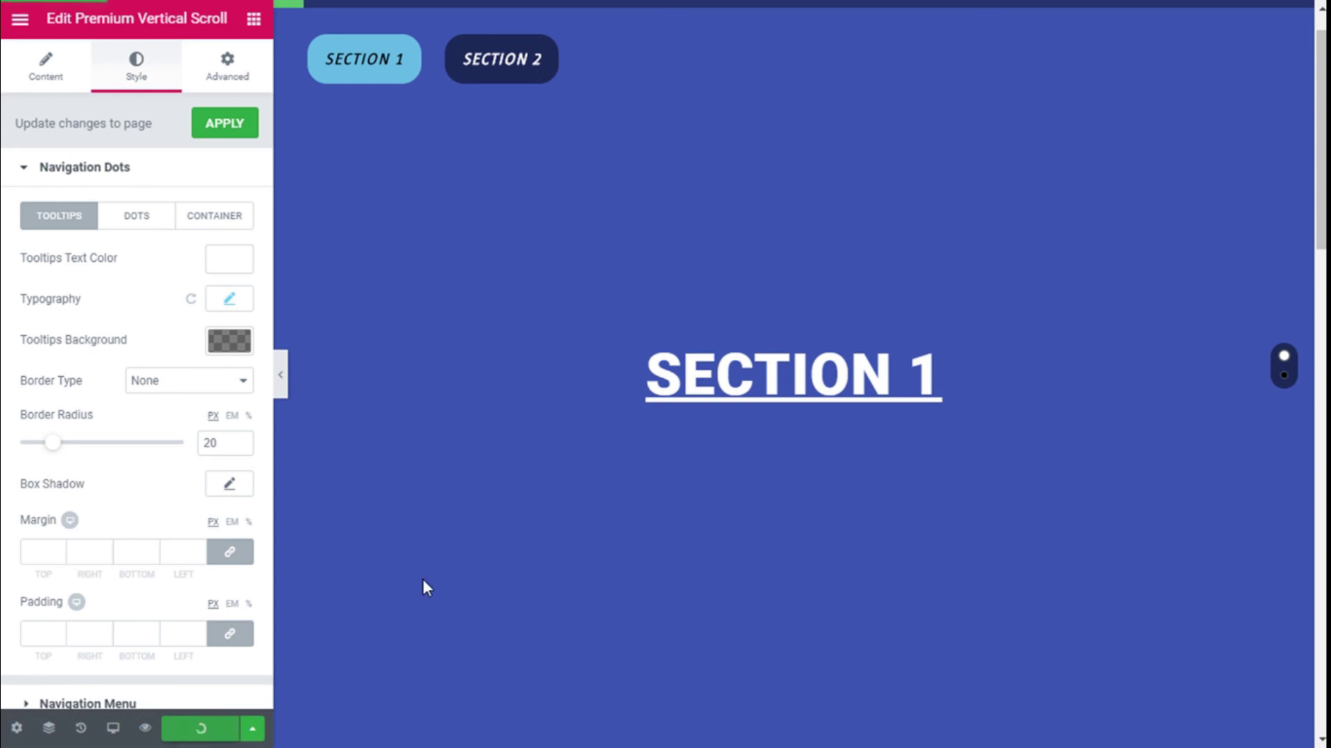